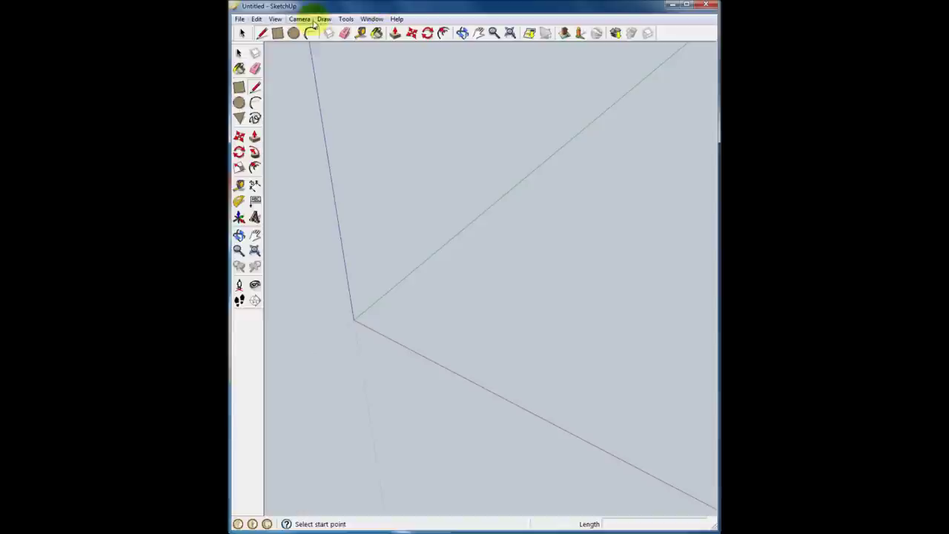
Step: Switch the camera to Top view with parallel projection
left_click(301, 19)
mouse_move(324, 53)
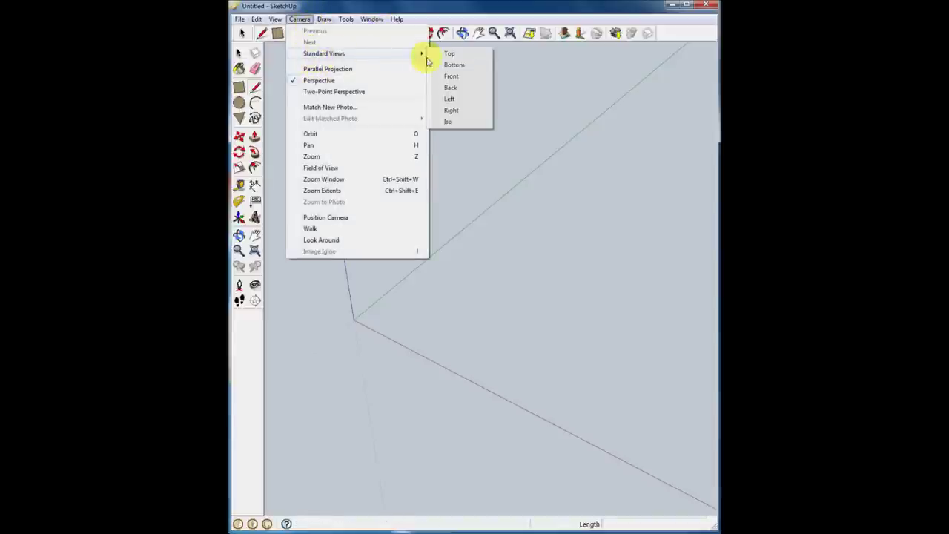
left_click(447, 53)
left_click(300, 19)
left_click(305, 69)
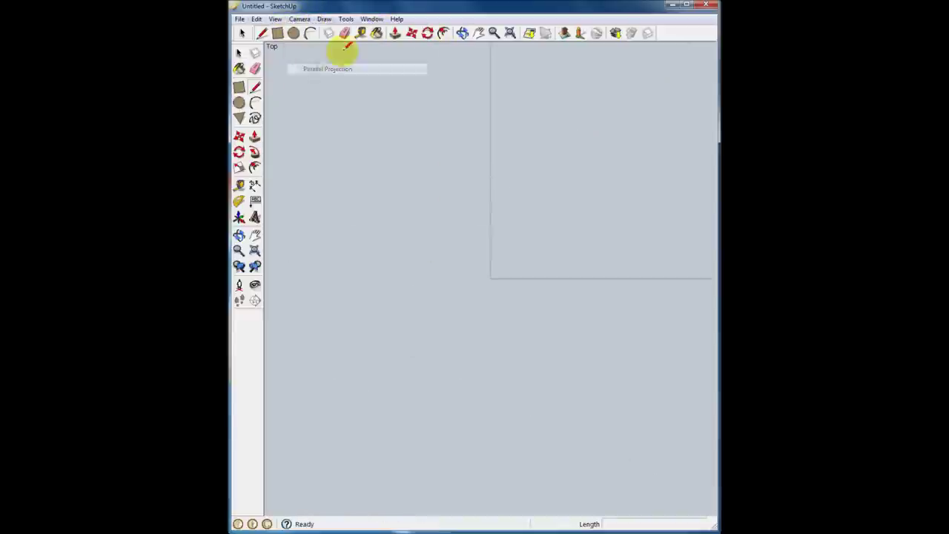
Step: Pan the view toward the top-left drawing area
left_click(478, 33)
left_click_drag(526, 152, 313, 375)
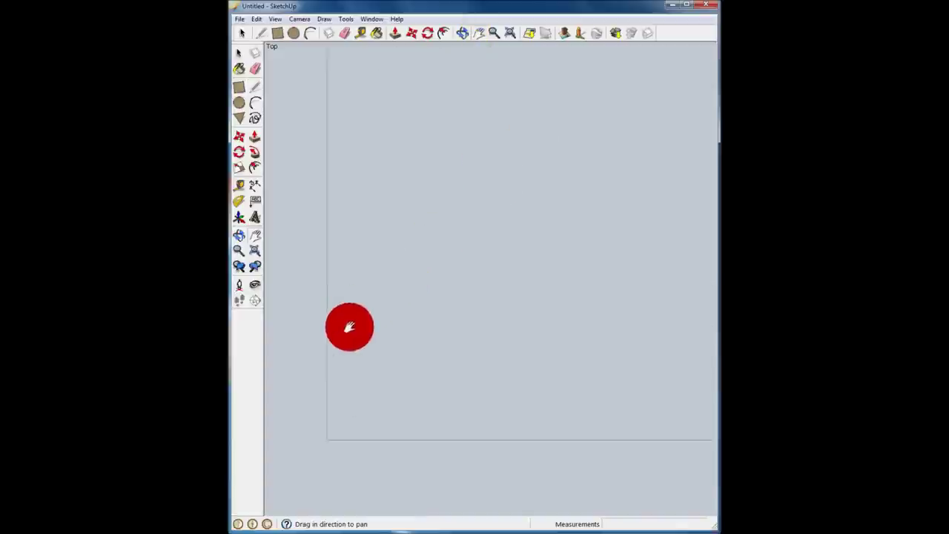
left_click(238, 88)
Step: Draw a 1400×1460 mm rug rectangle and a 900 mm square below it
left_click(294, 53)
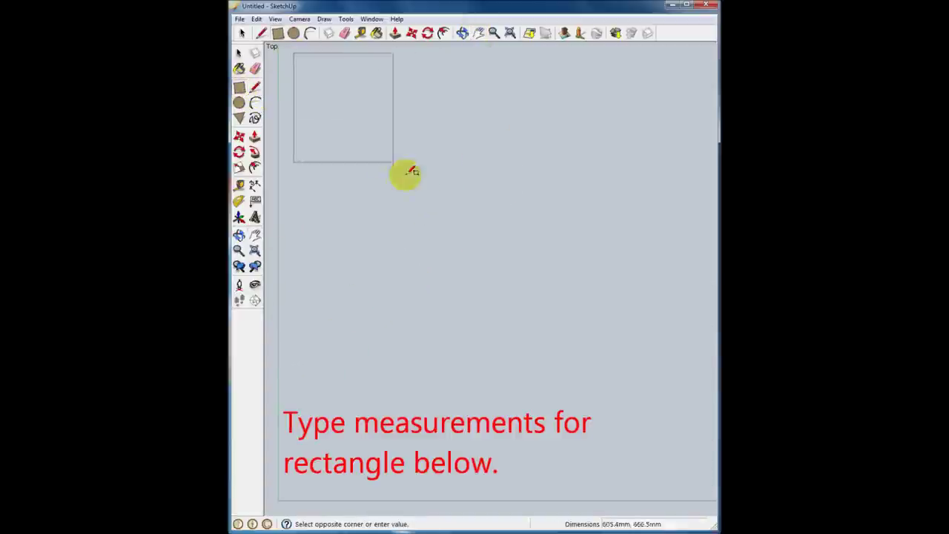
type(",1460")
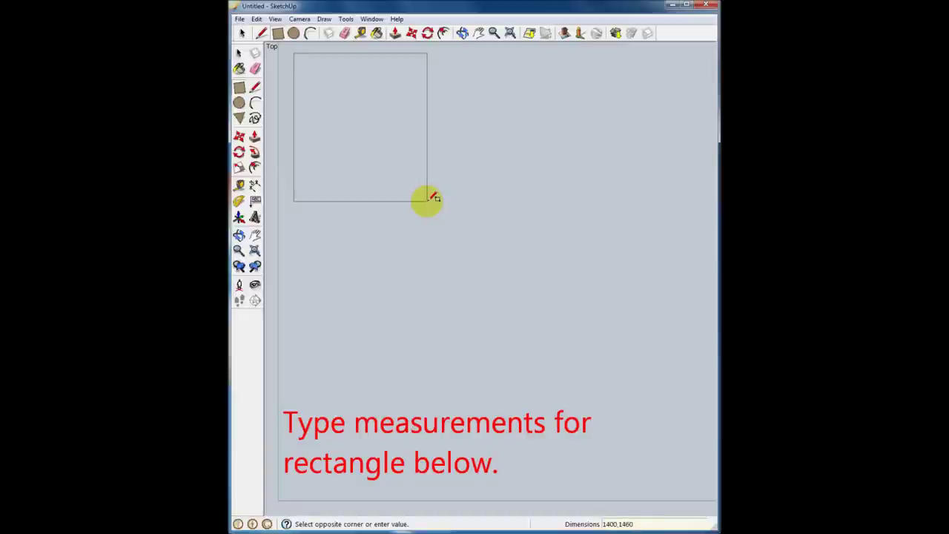
key("Return")
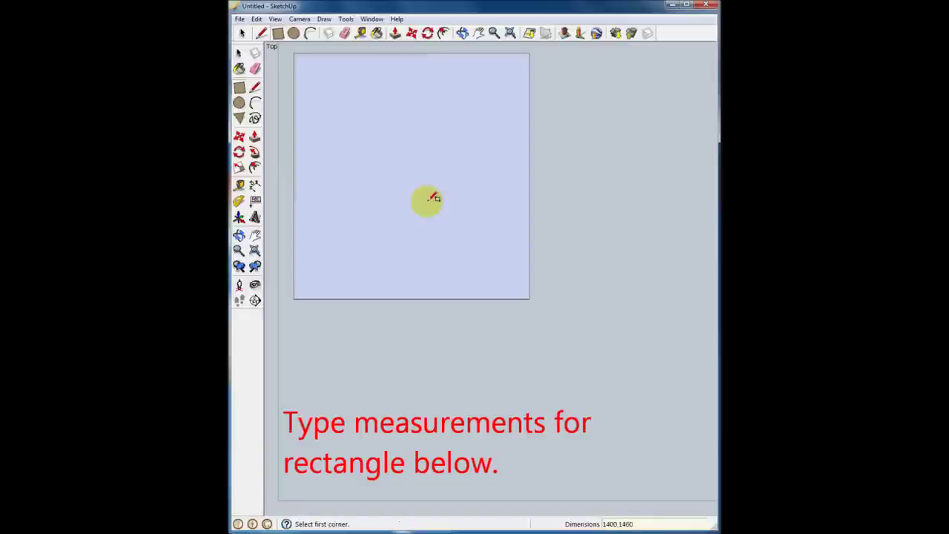
left_click(292, 321)
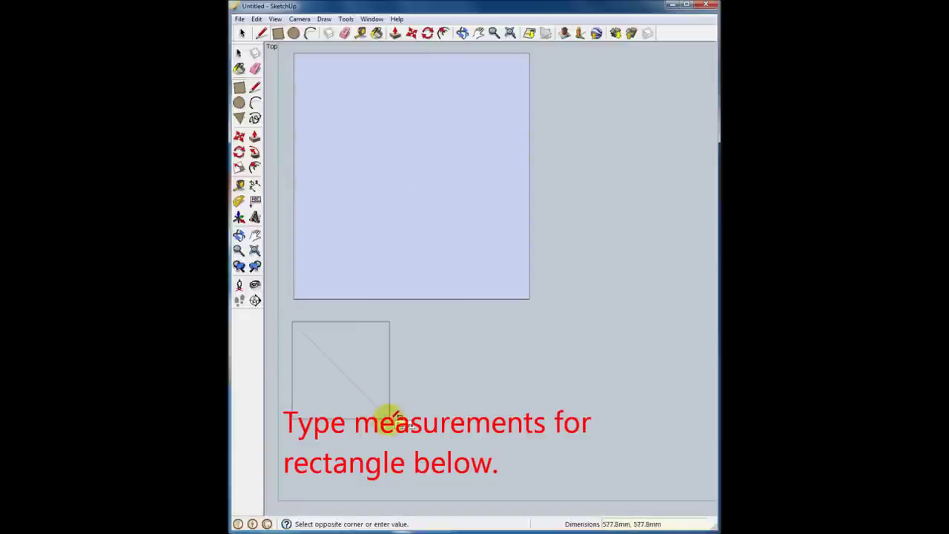
type("00,900")
key("Return")
Step: Draw 300×760 mm and 235×545 mm rectangles to the right of the square
left_click(454, 328)
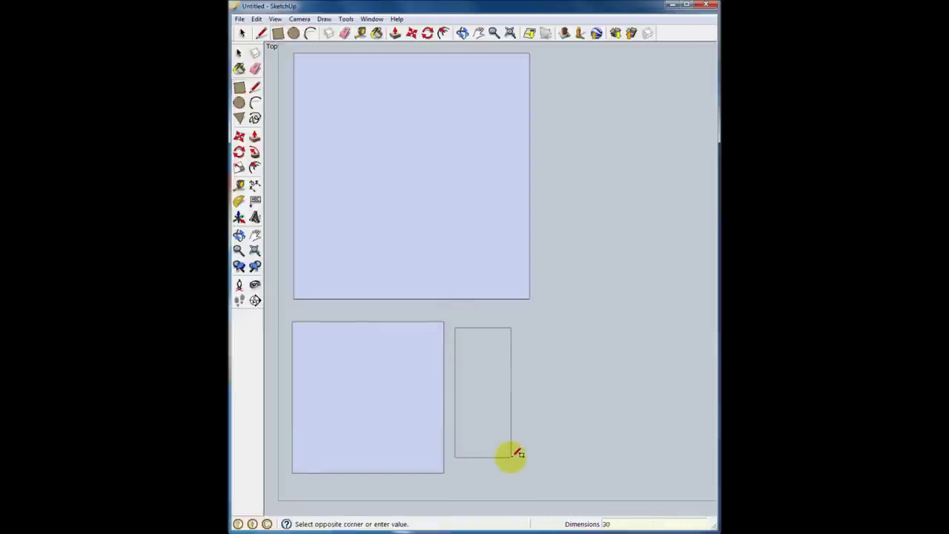
key("Return")
left_click(520, 332)
type("235,545")
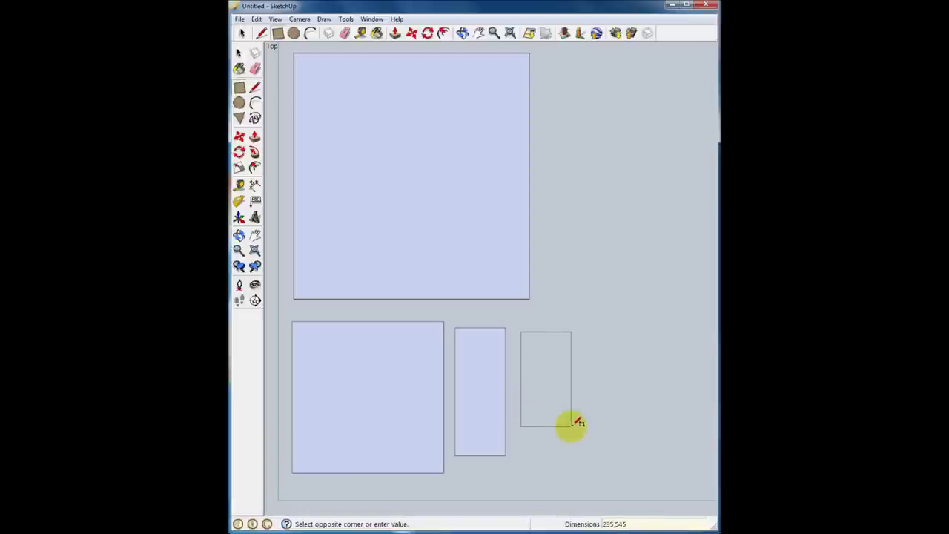
key("Return")
left_click(379, 33)
Step: Paint the large rectangle with the Carpet_Berber_Pattern material
left_click(673, 173)
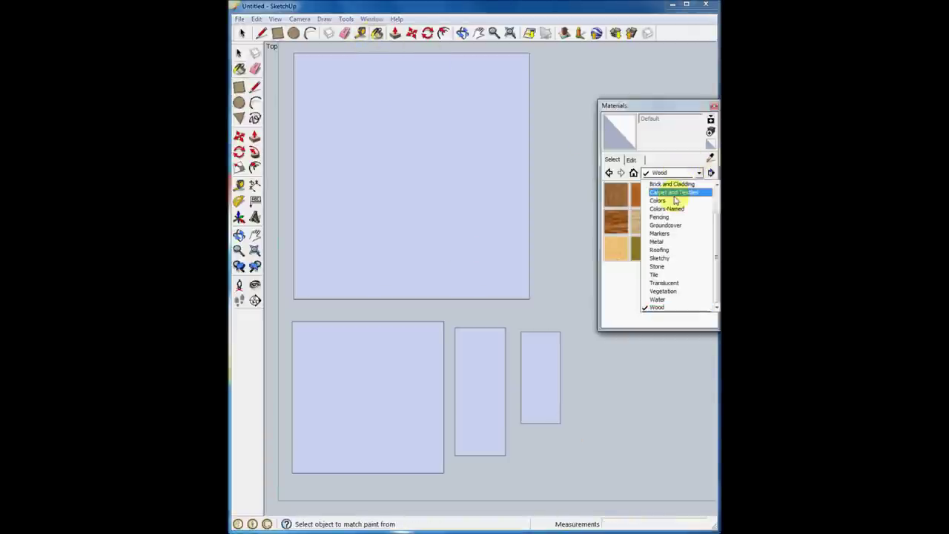
left_click(678, 190)
left_click(644, 193)
left_click(663, 194)
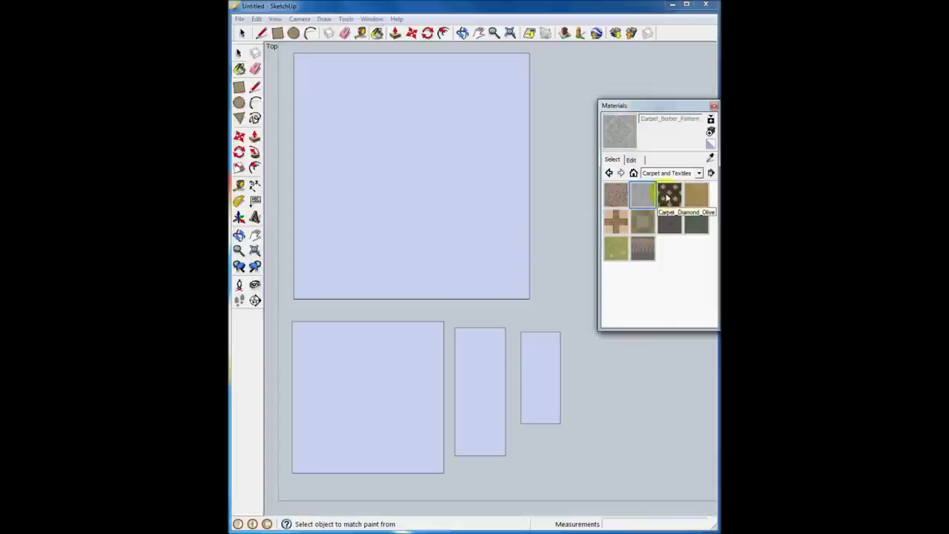
left_click(478, 171)
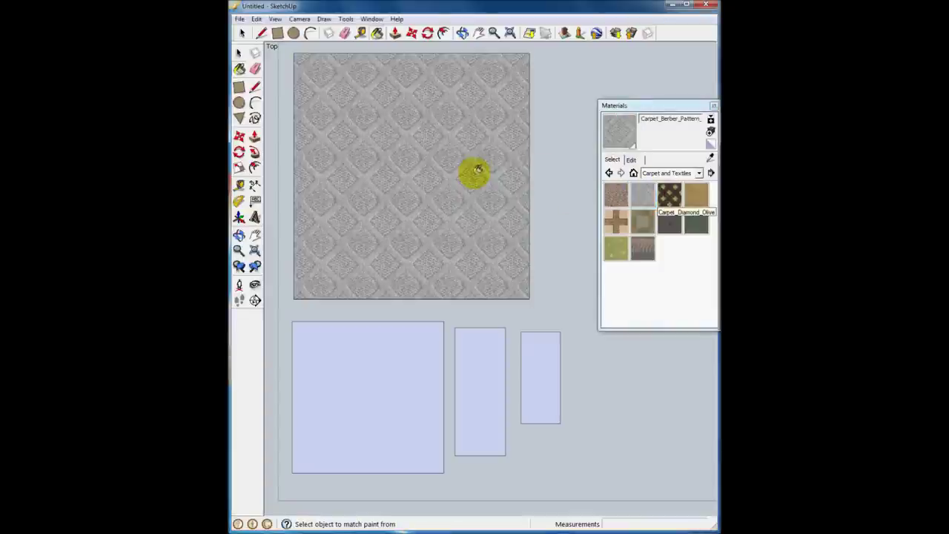
Step: Paint the square and both smaller rectangles with Wood_Bamboo_Medium
left_click(660, 174)
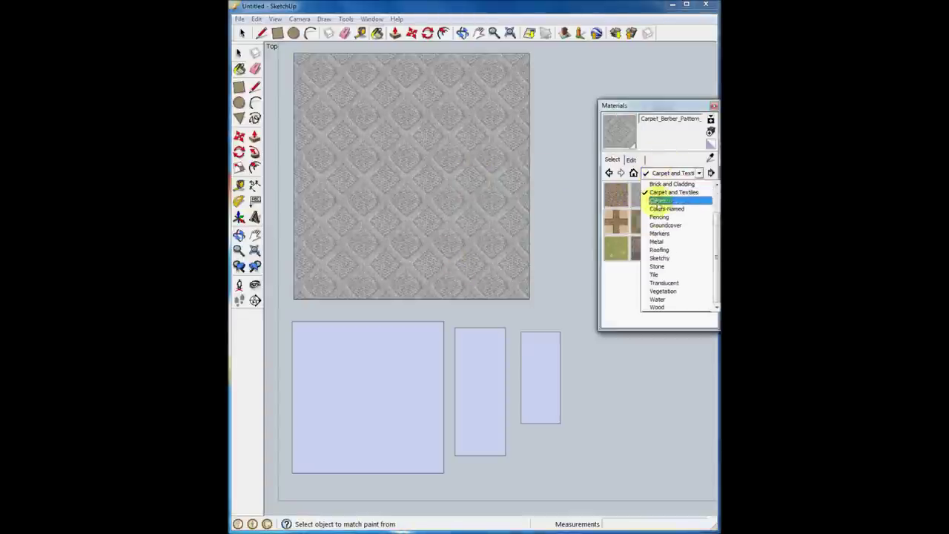
left_click(658, 306)
left_click(643, 194)
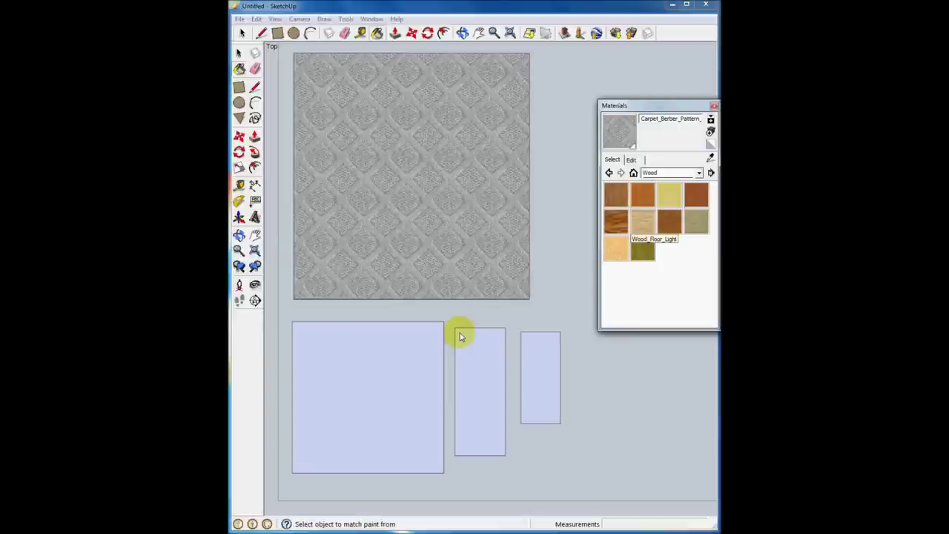
left_click(392, 360)
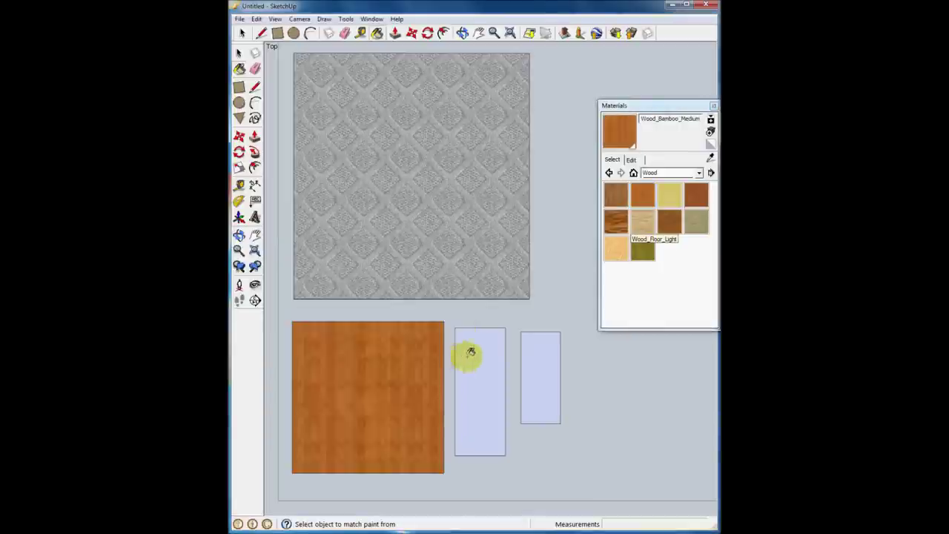
left_click(467, 355)
left_click(538, 353)
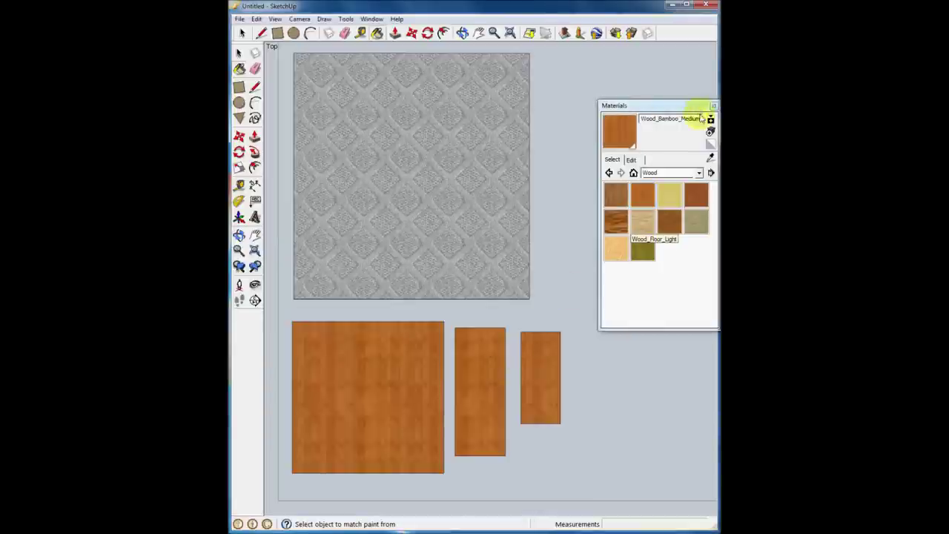
left_click(714, 105)
left_click(360, 33)
left_click(443, 320)
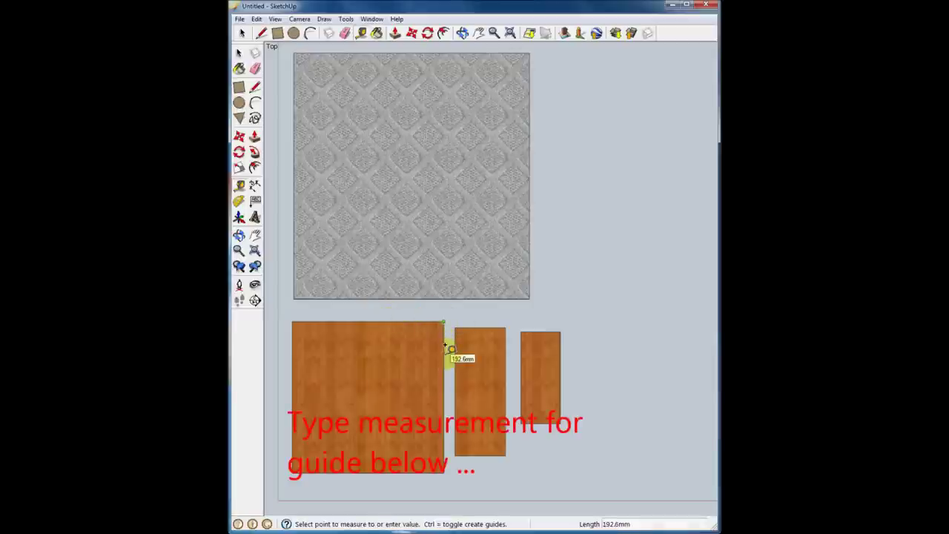
Step: Place guide points 300 mm along the square's right and bottom edges
key("Return")
left_click(341, 464)
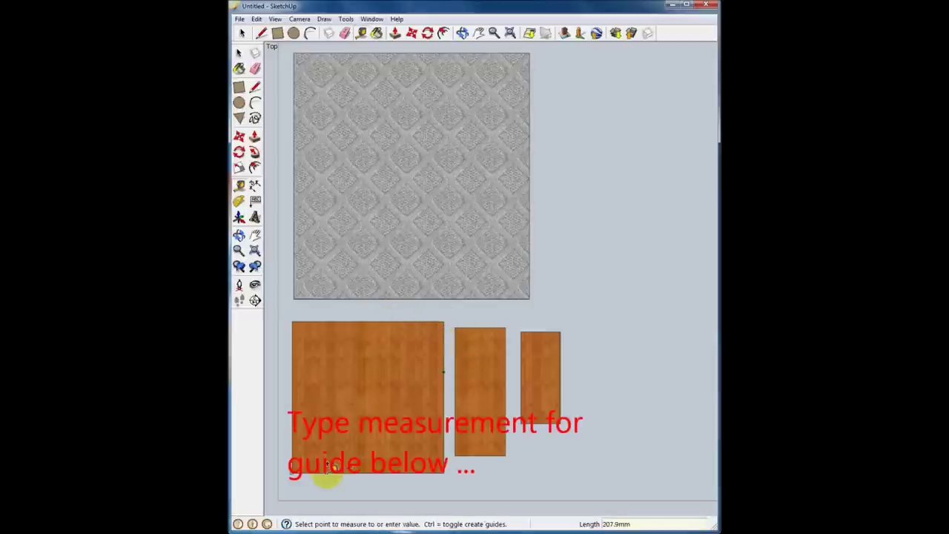
type("300")
key("Return")
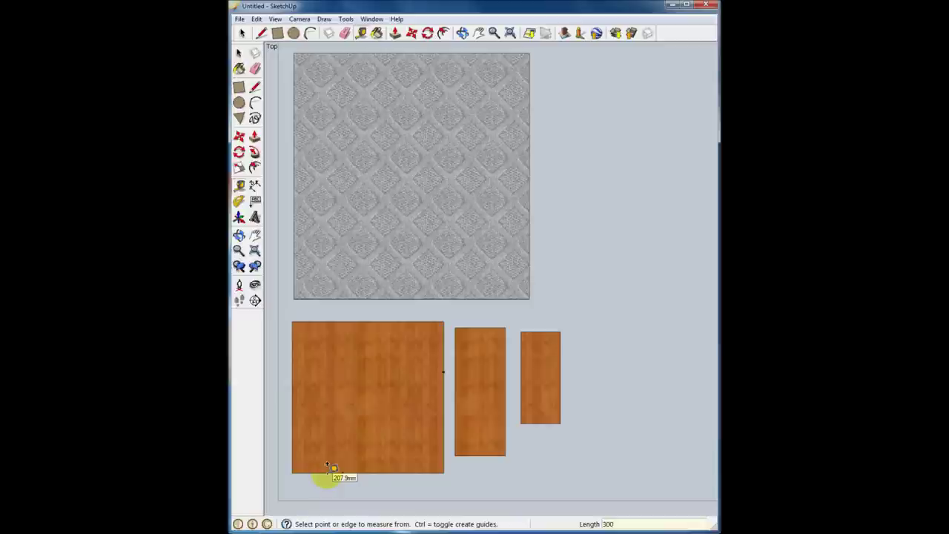
Step: Draw the diagonal cut between the guide points and erase the corner edges beyond it
left_click(255, 87)
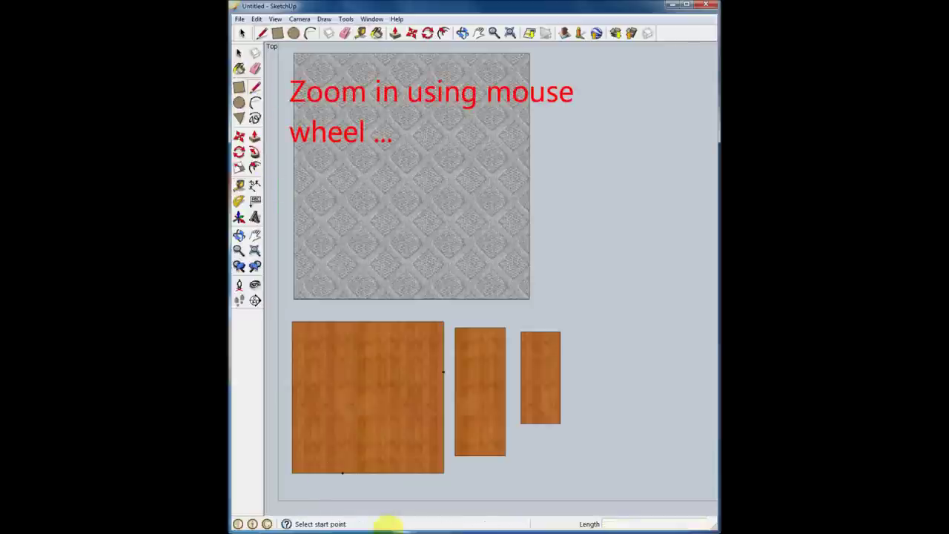
scroll(346, 469, "up", 3)
scroll(341, 469, "up", 1)
left_click(339, 468)
left_click(550, 256)
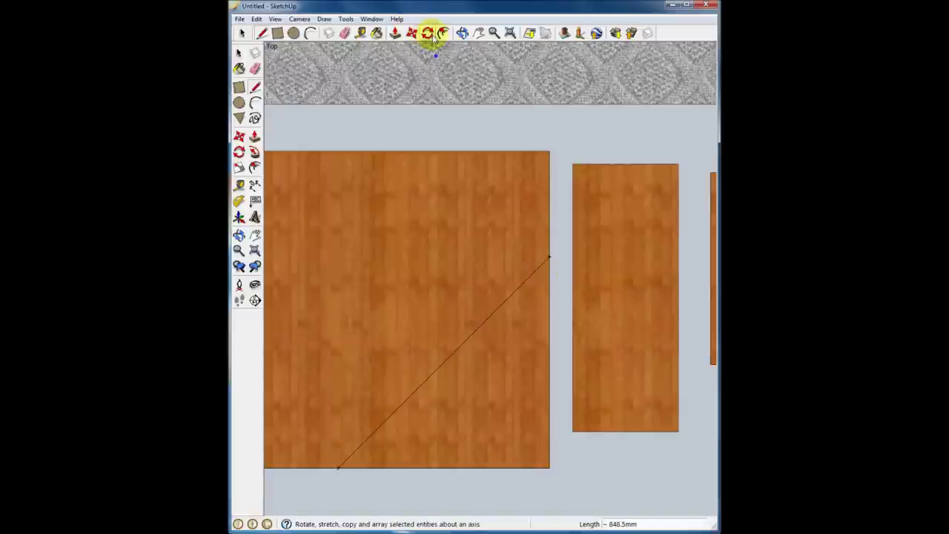
left_click(345, 33)
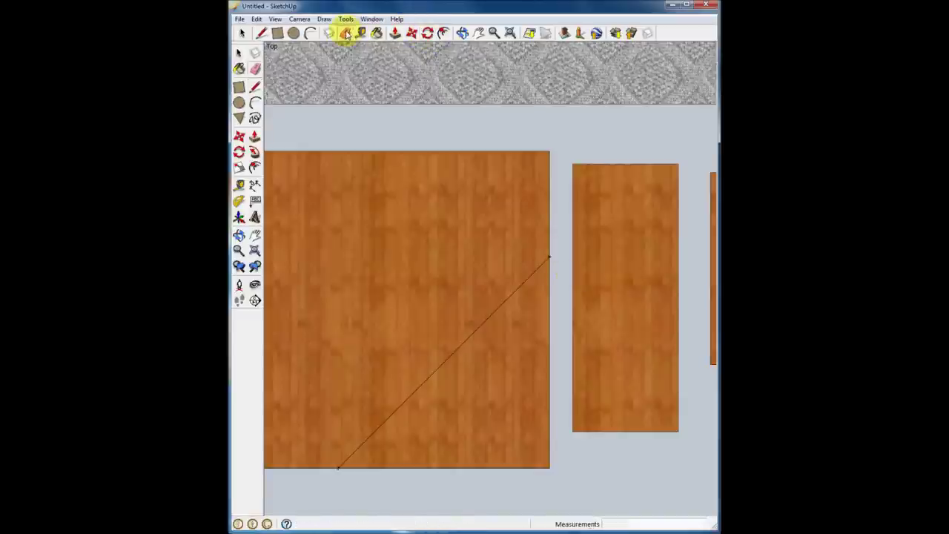
left_click(551, 300)
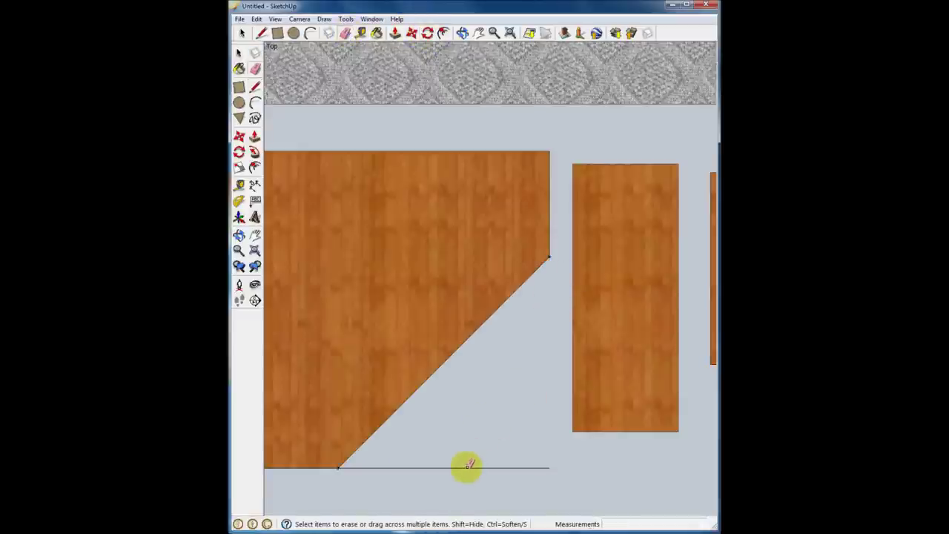
left_click(510, 33)
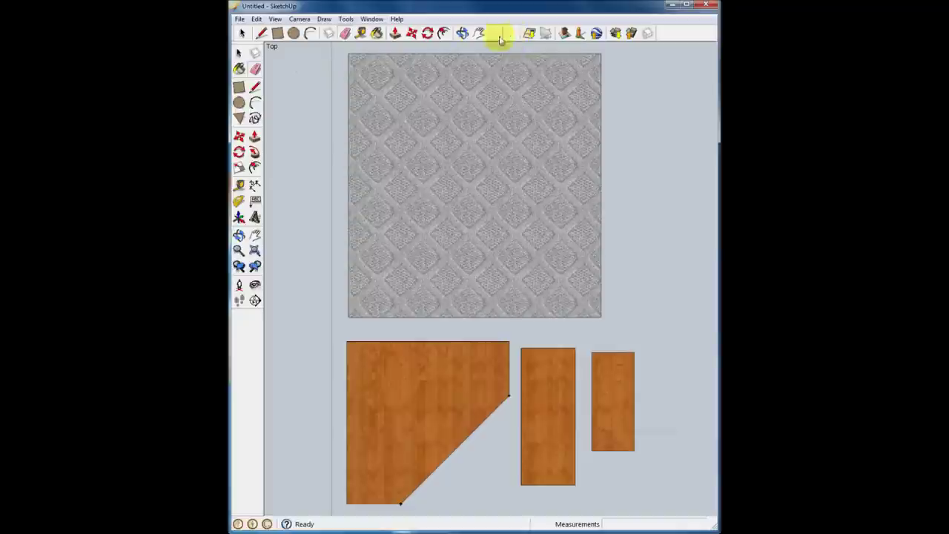
Step: Return to perspective in Iso view and centre the boards on screen
left_click(301, 20)
left_click(319, 80)
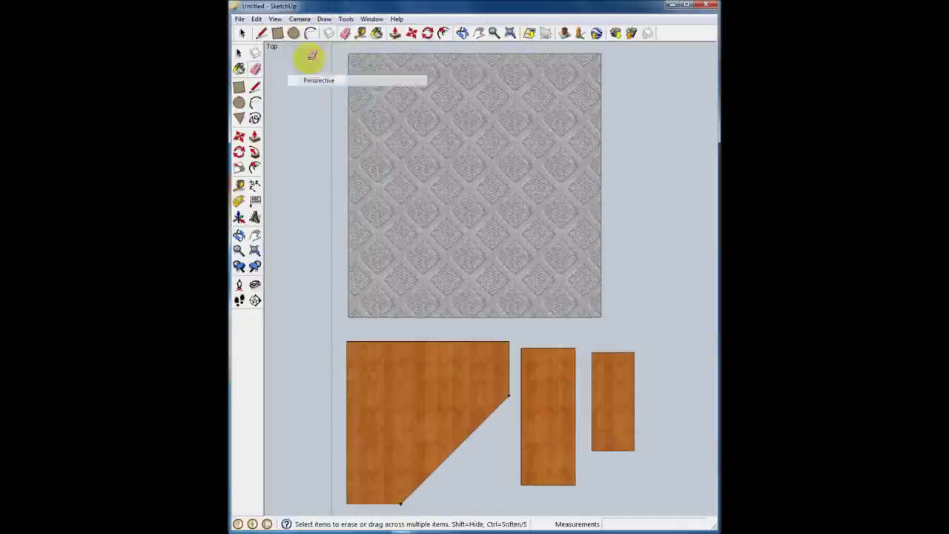
left_click(299, 19)
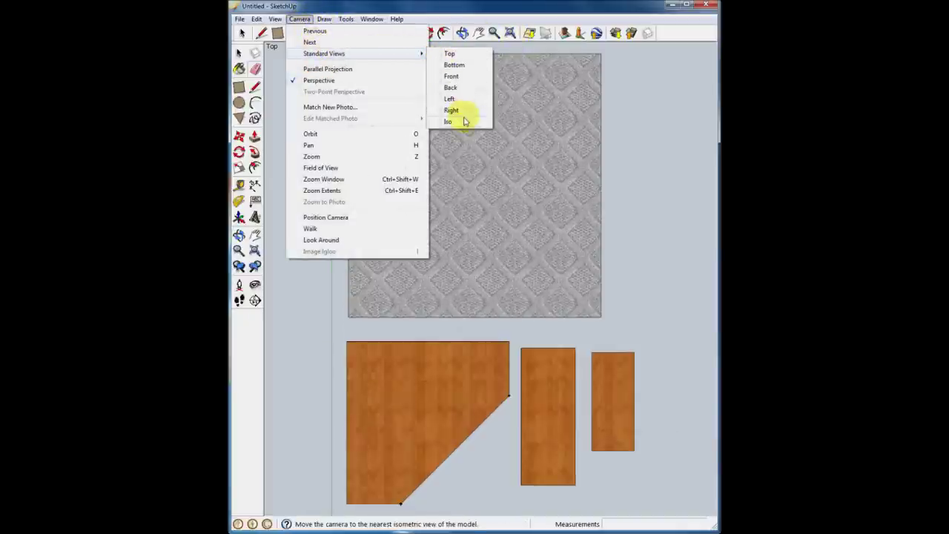
mouse_move(324, 53)
left_click(464, 120)
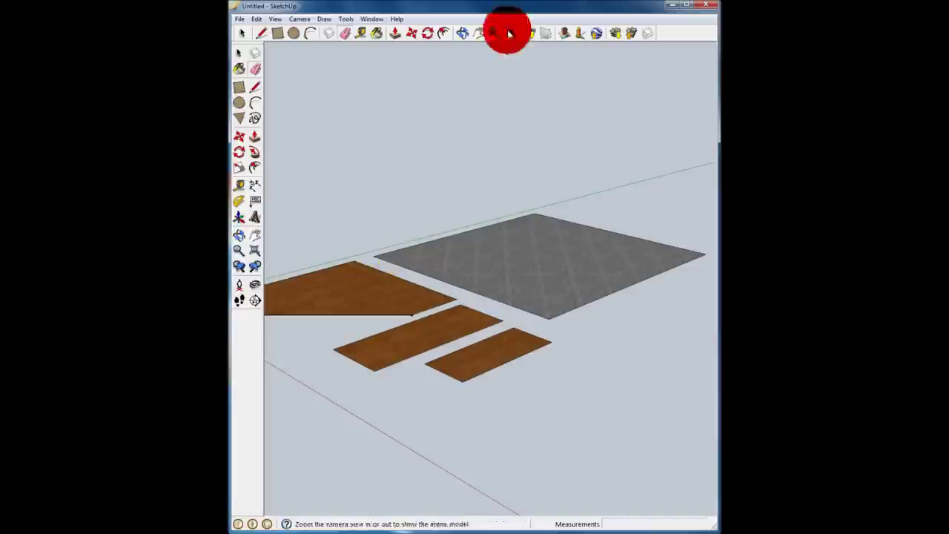
left_click(510, 33)
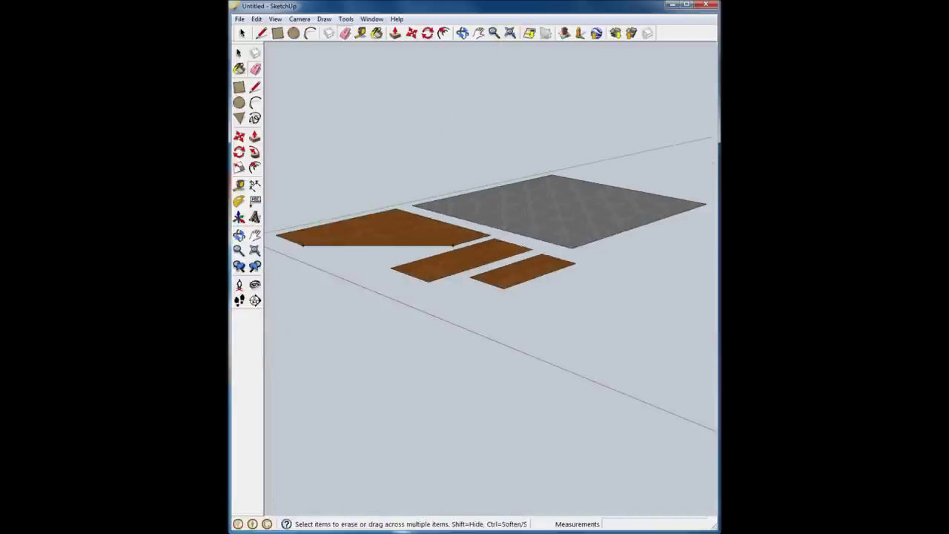
middle_click_drag(445, 223, 471, 275, "shift")
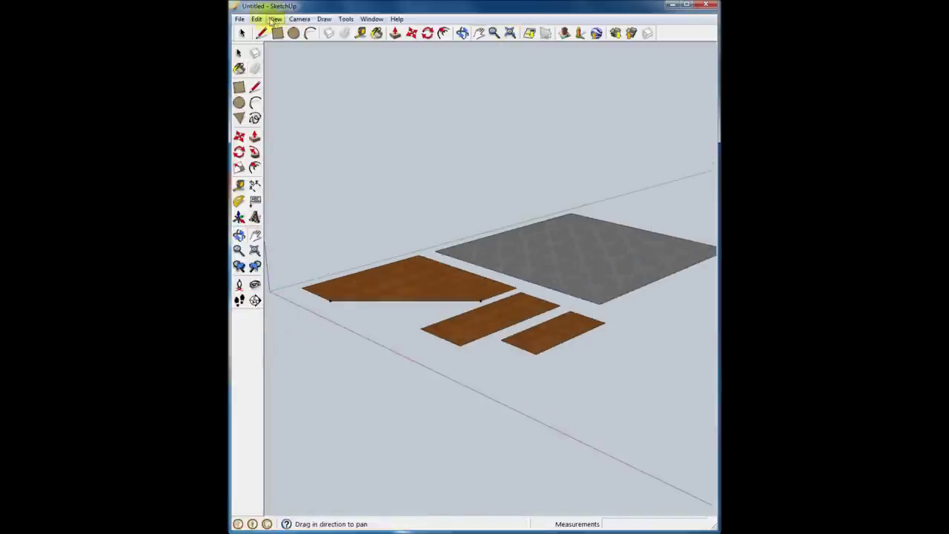
Step: Delete all construction guides from the model
left_click(256, 20)
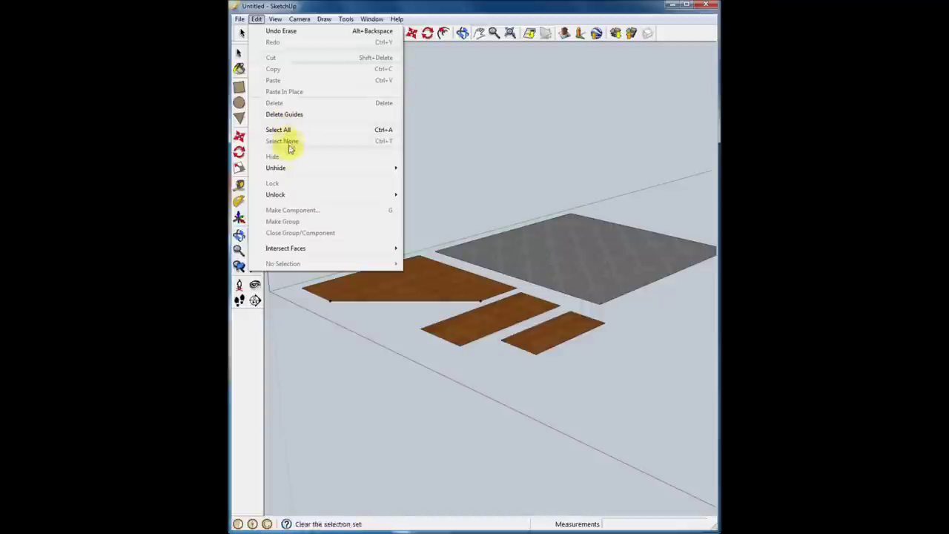
left_click(293, 115)
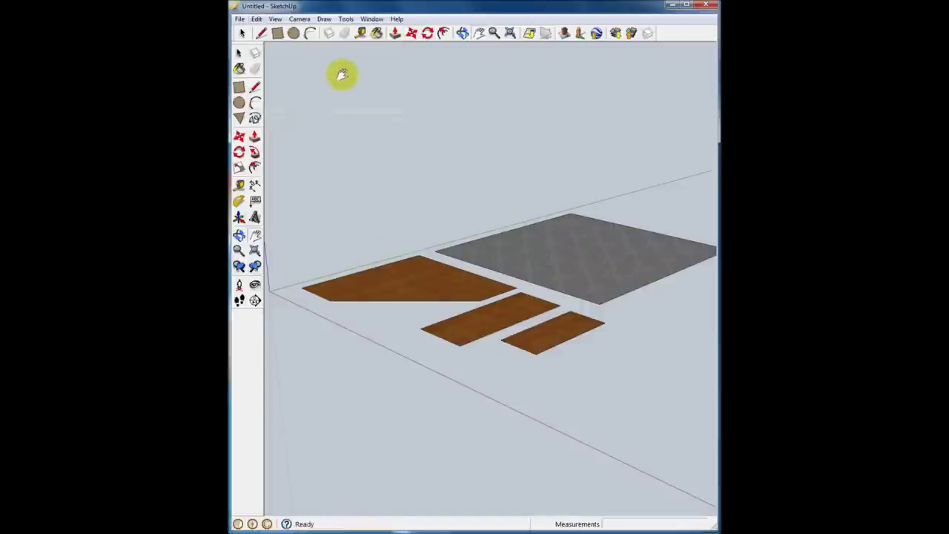
left_click(395, 32)
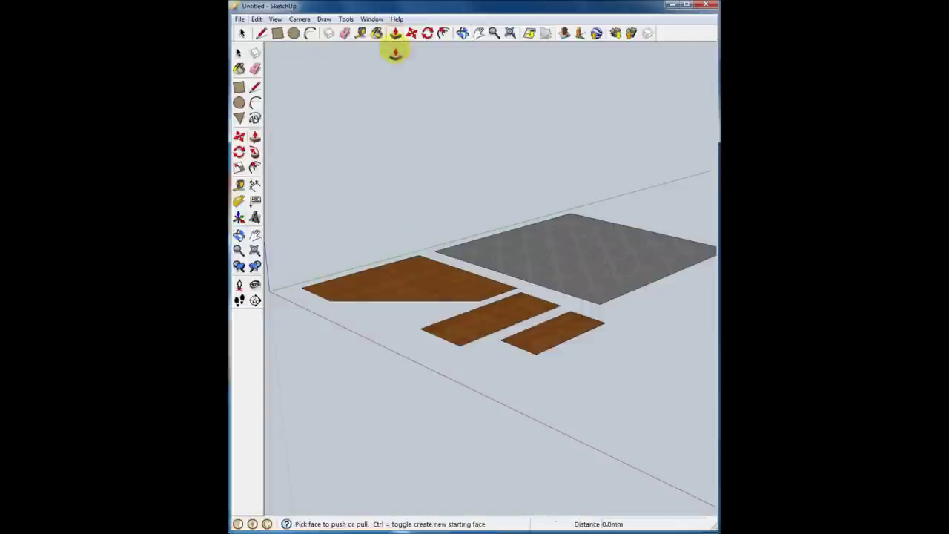
Step: Push/Pull the pentagon desk top, middle plank and small plank up 18 mm each
left_click(413, 271)
type("0")
key("Return")
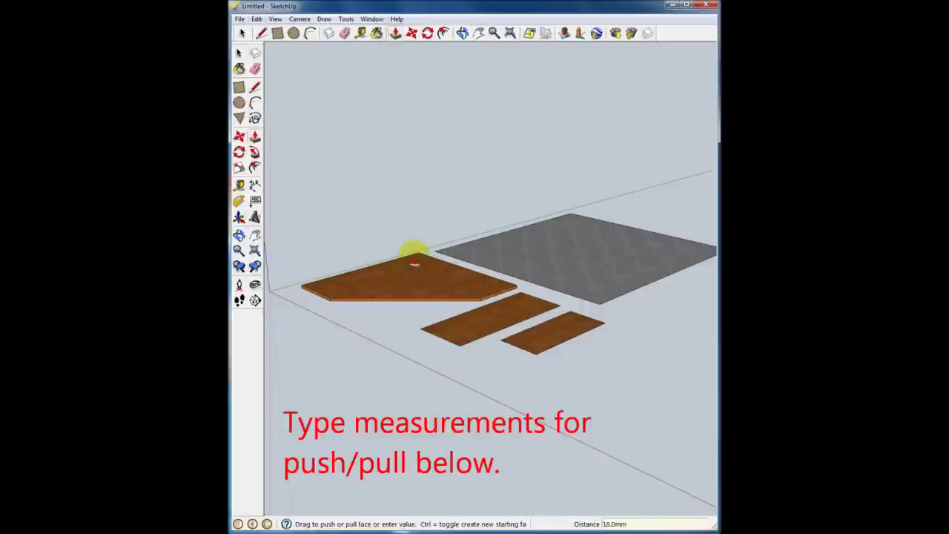
left_click(487, 317)
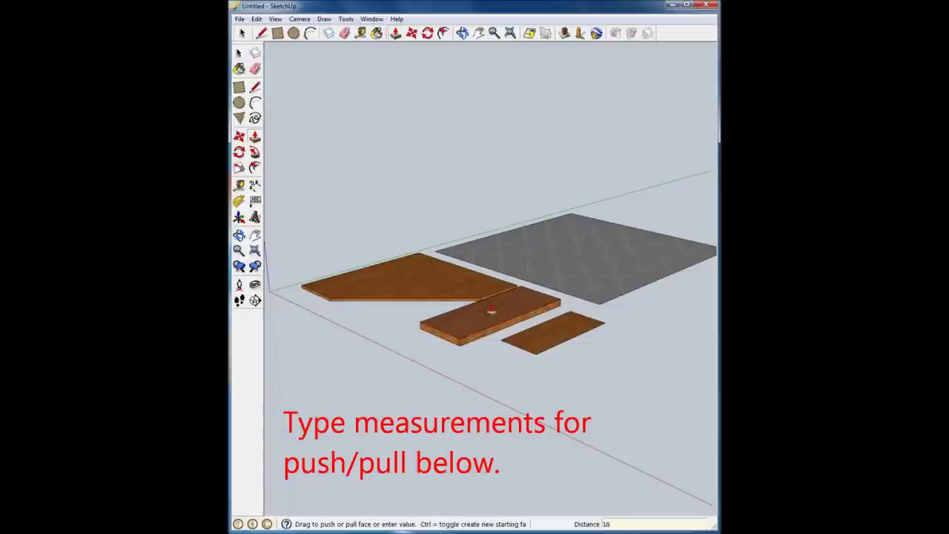
key("Return")
left_click(545, 331)
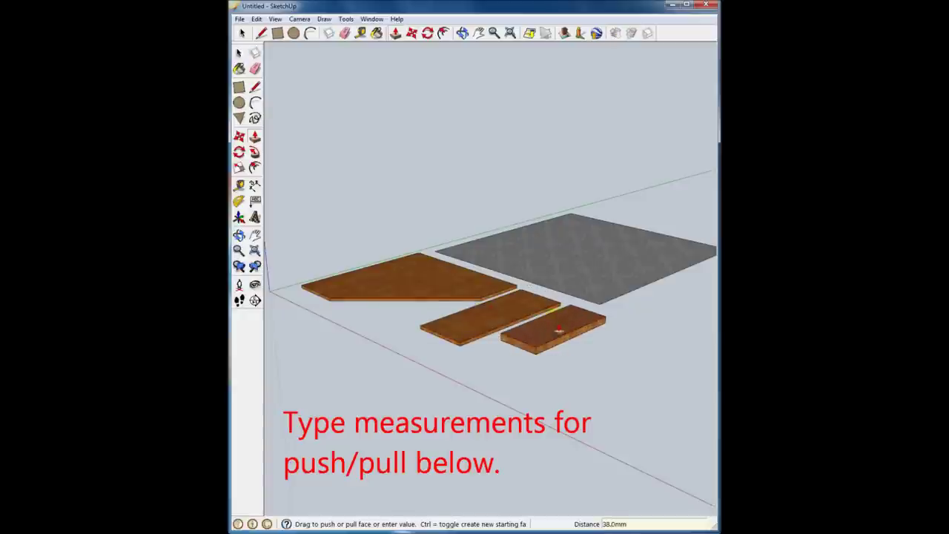
key("Return")
left_click(242, 33)
triple_click(418, 283)
Step: Group the desk top board and make the middle plank a component named desk
right_click(419, 284)
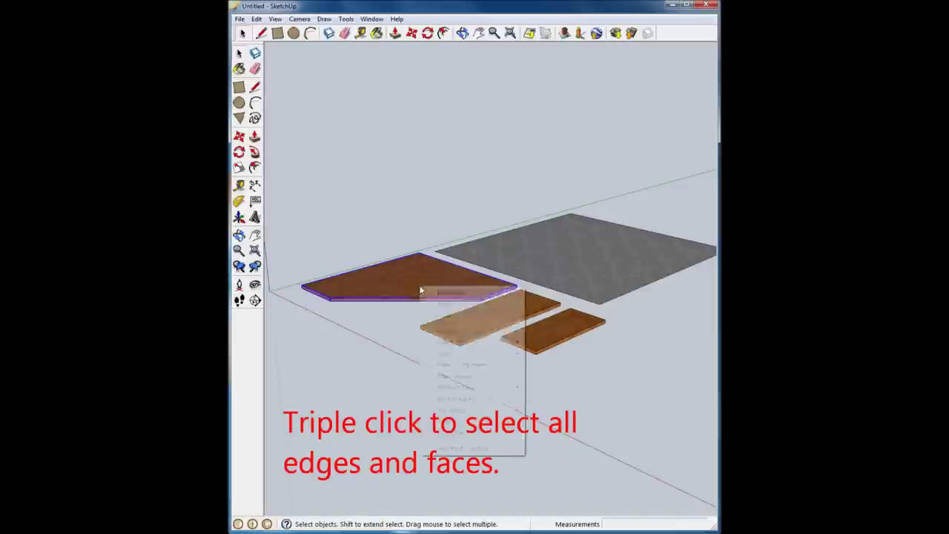
left_click(454, 377)
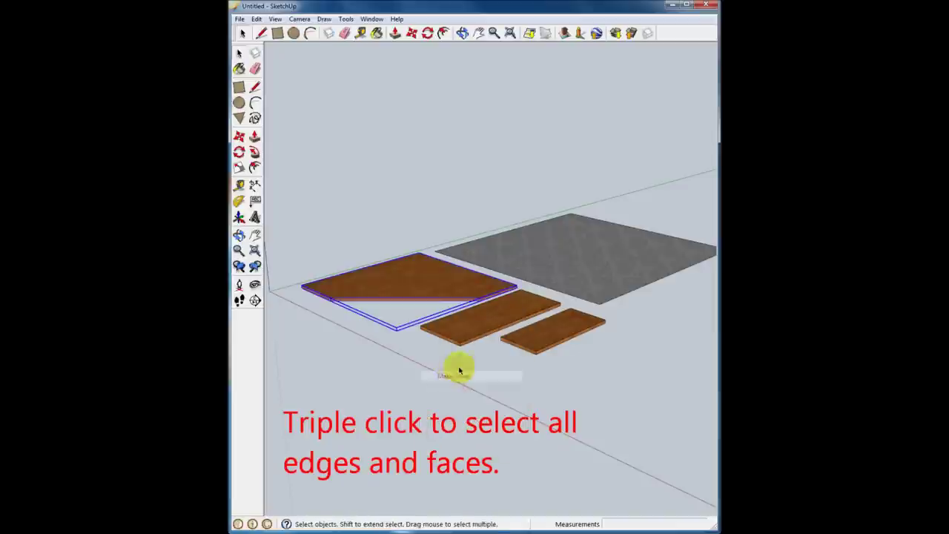
triple_click(489, 315)
right_click(491, 316)
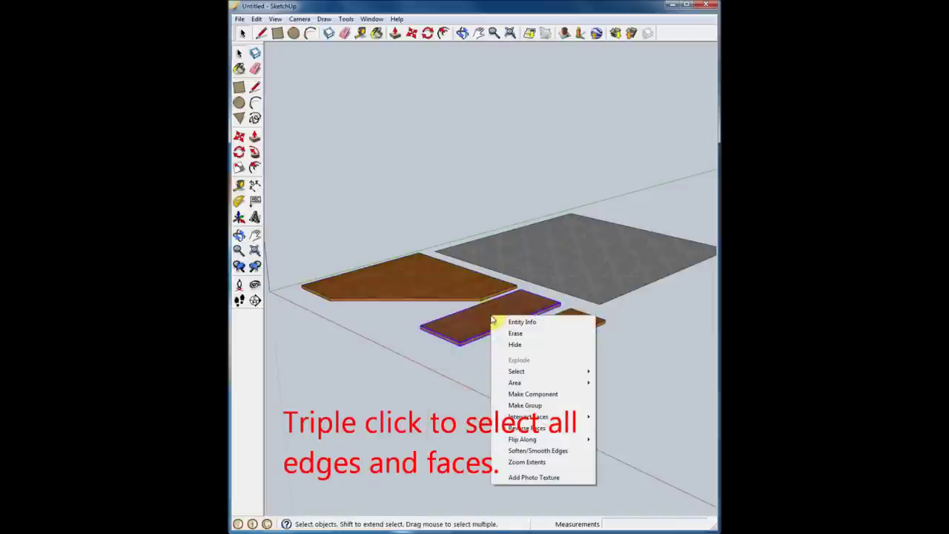
left_click(522, 394)
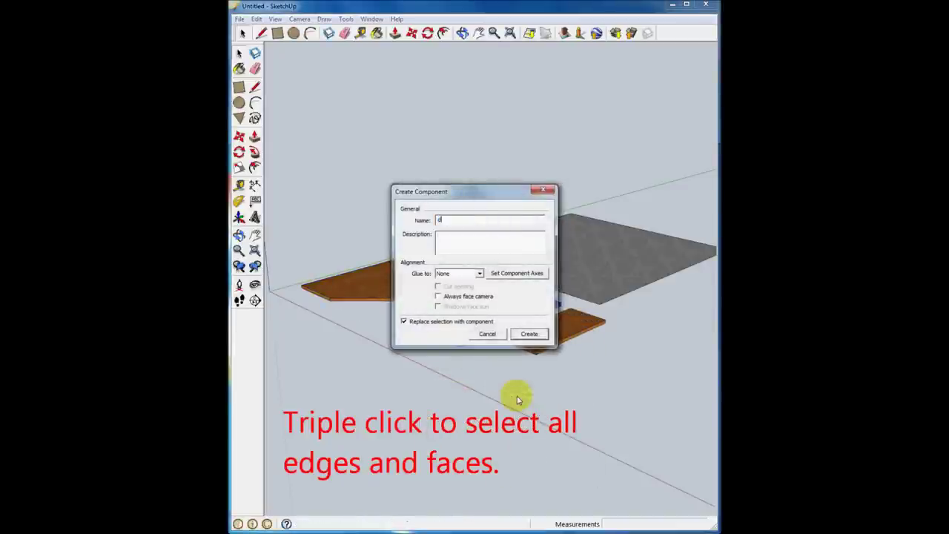
type("esk")
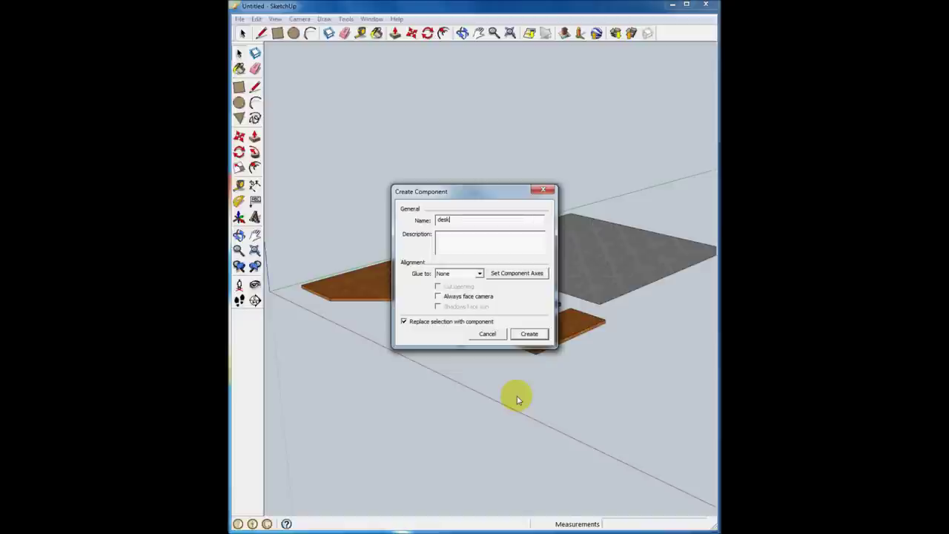
key("Return")
Step: Make the small plank a component named deskShelf
left_click(541, 340)
right_click(540, 338)
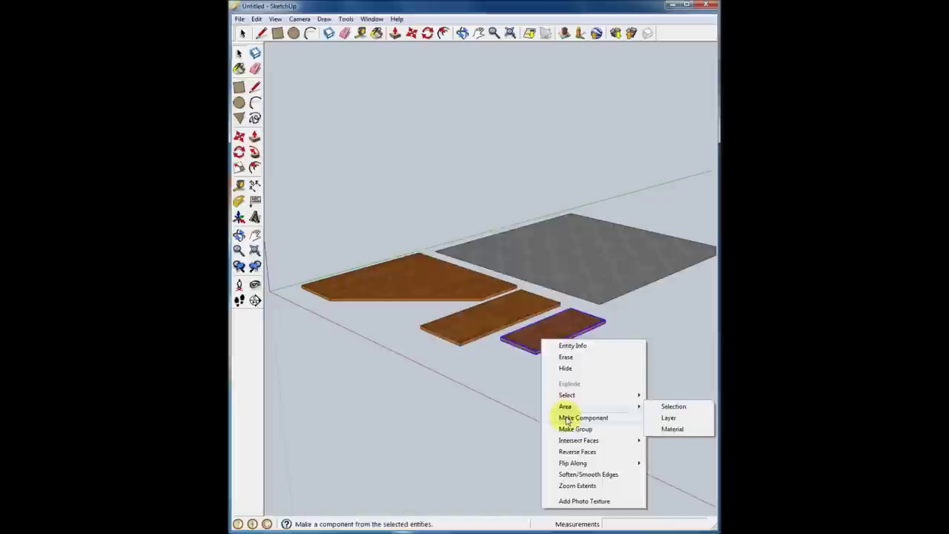
left_click(566, 418)
type("deskShelf")
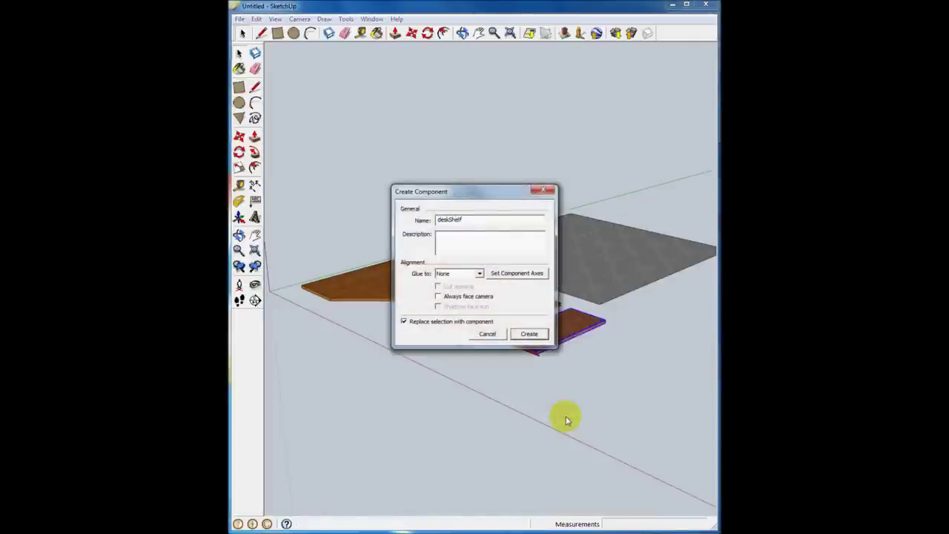
key("Return")
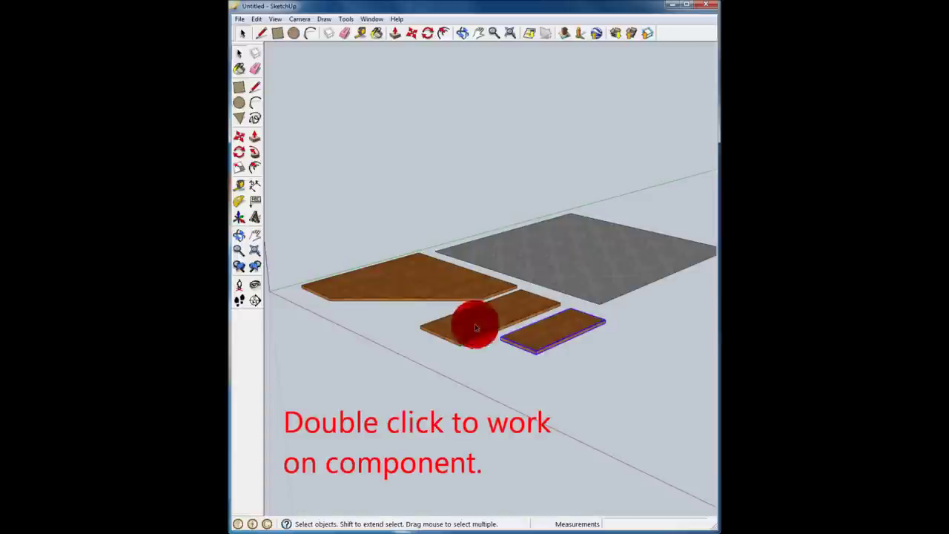
Step: Open the desk component for editing and zoom in on it
double_click(475, 324)
scroll(426, 332, "up", 3)
scroll(429, 334, "up", 3)
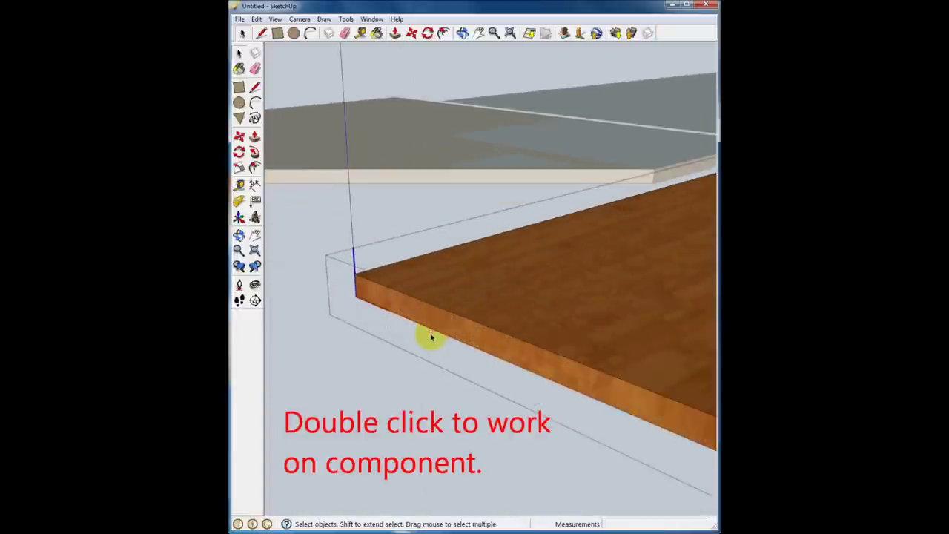
scroll(431, 338, "up", 2)
left_click(360, 32)
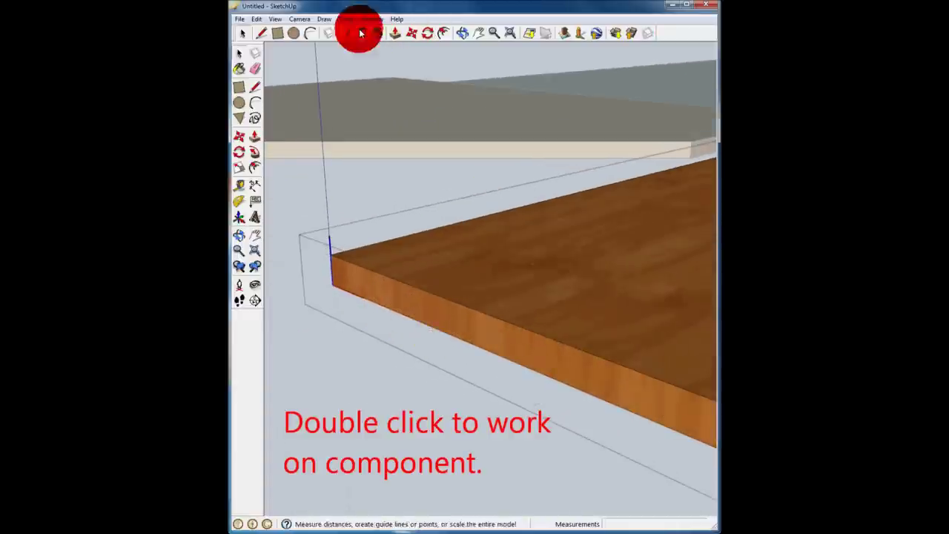
Step: Add guides 20 mm in from each end of the desk plank
left_click(332, 261)
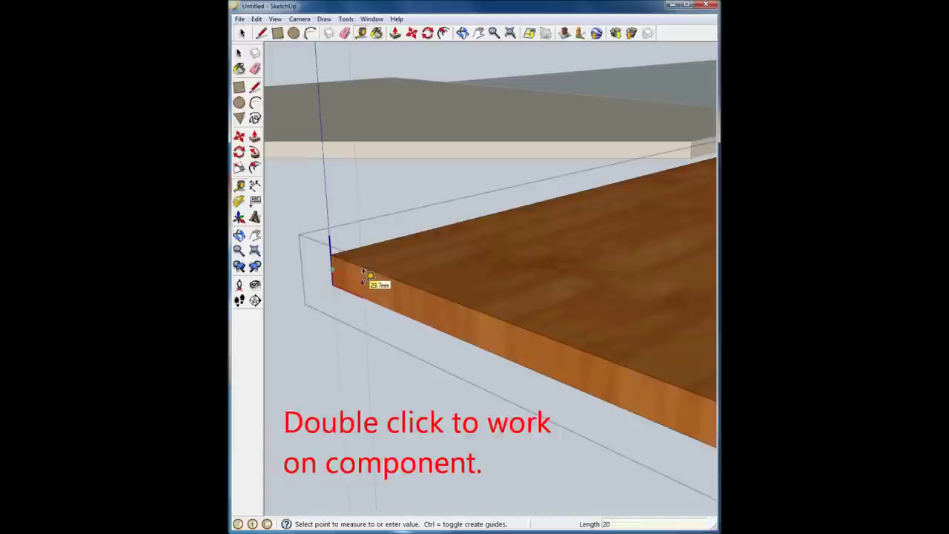
left_click(363, 272)
scroll(545, 359, "down", 2)
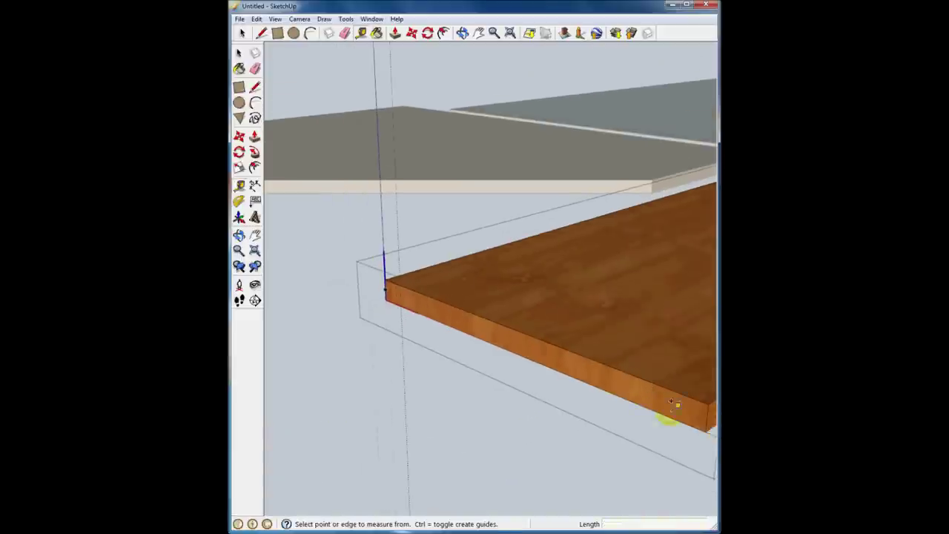
left_click(708, 408)
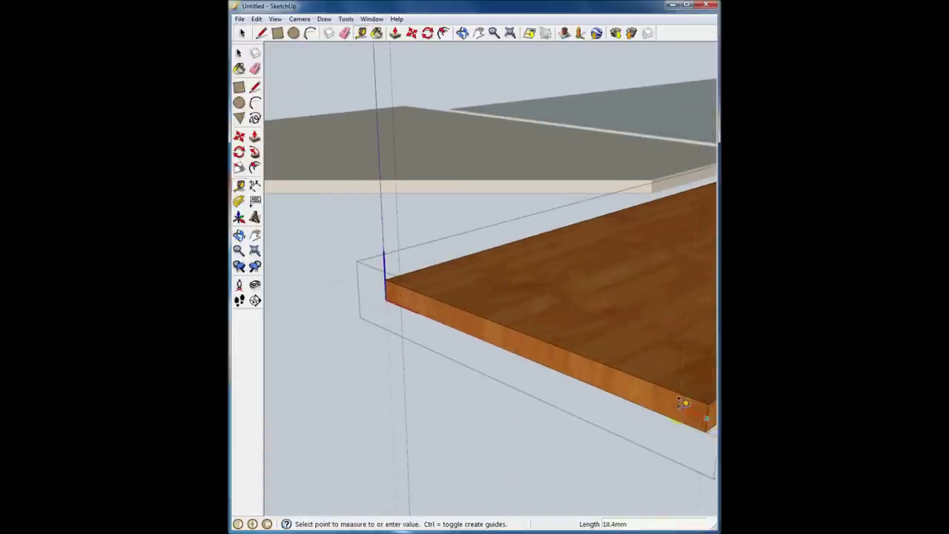
left_click(679, 402)
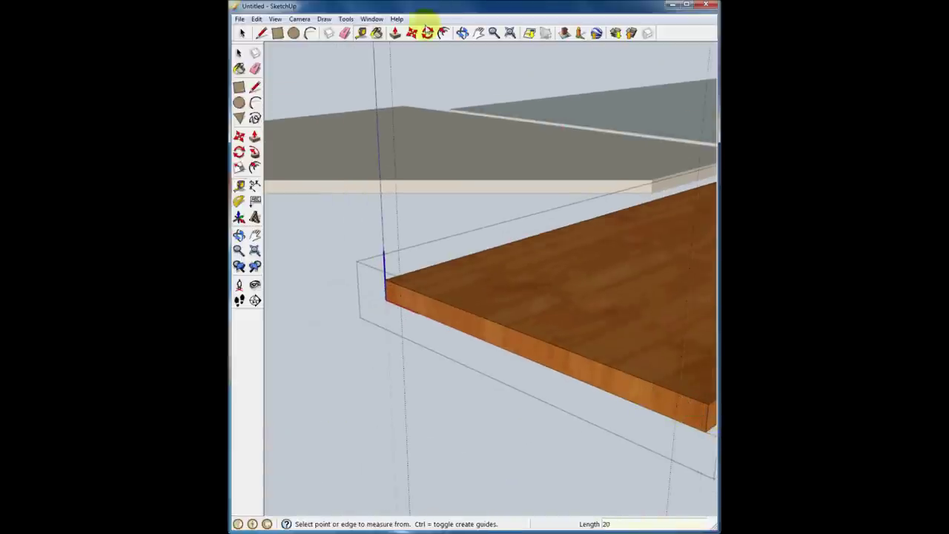
Step: Draw 9 mm circles at both guide points on the plank edge
left_click(294, 33)
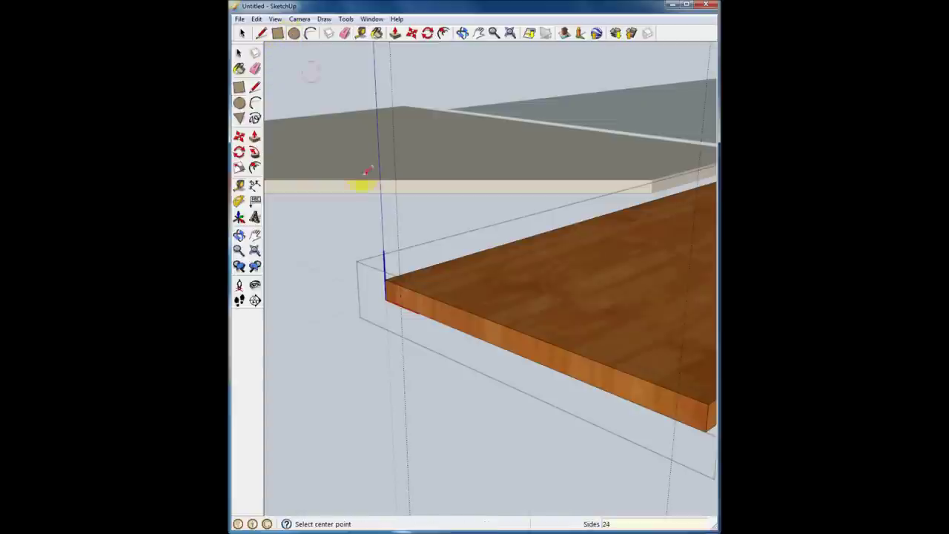
left_click(399, 294)
type("9")
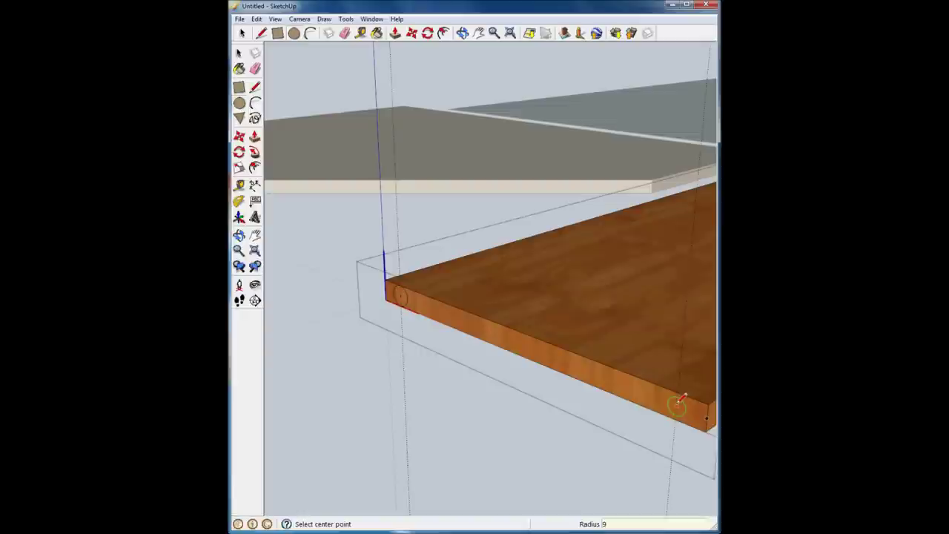
left_click(677, 405)
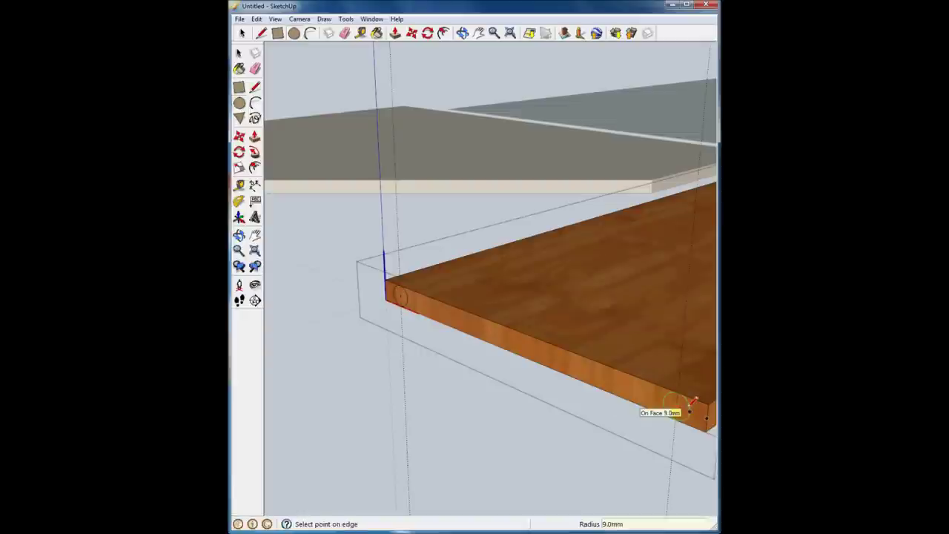
Step: Paint both circles black with Color_009
left_click(377, 32)
left_click(664, 172)
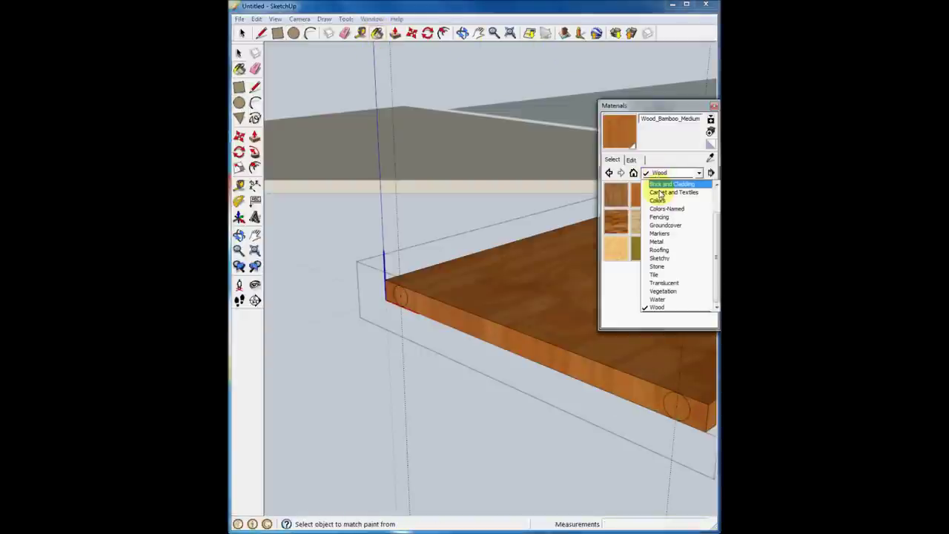
left_click(660, 201)
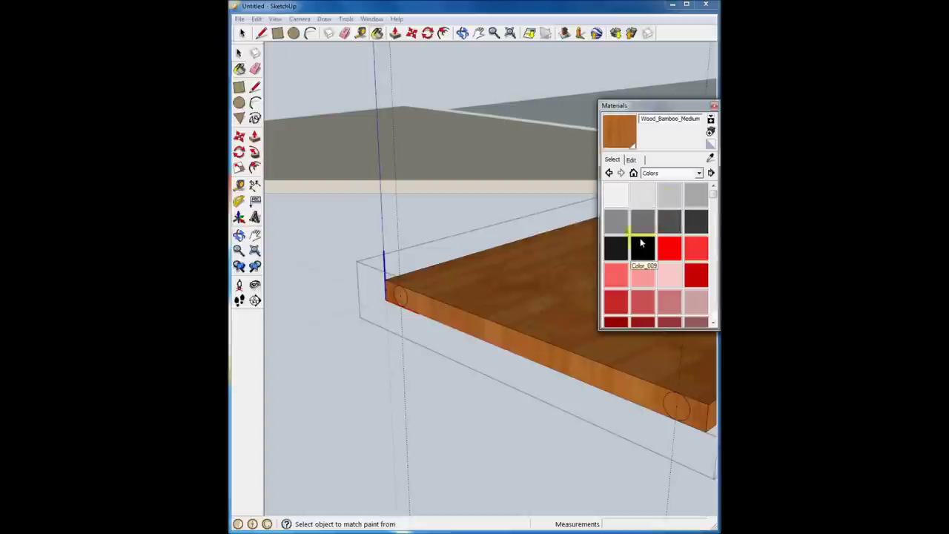
left_click(643, 249)
left_click(401, 296)
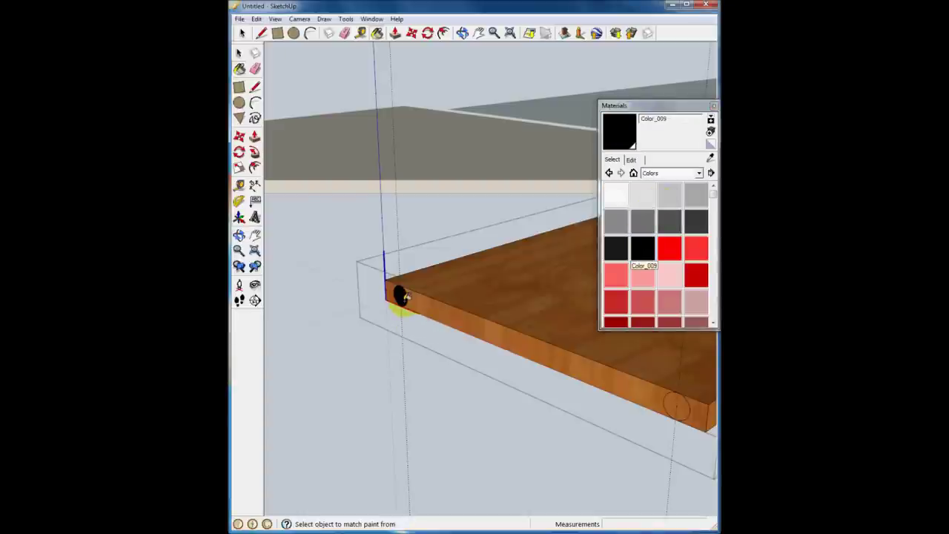
left_click(674, 404)
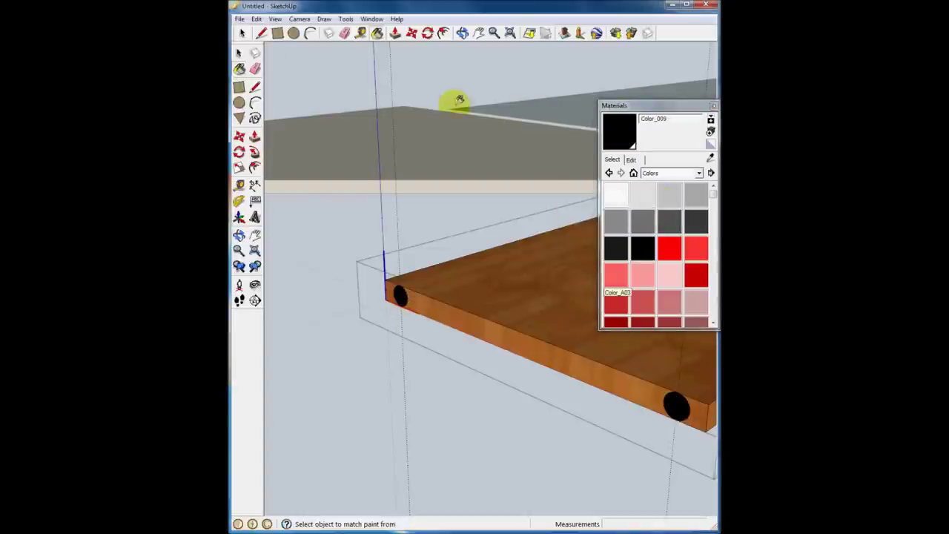
Step: Push/Pull both black circles out 5 mm into pegs
left_click(395, 32)
left_click_drag(394, 296, 391, 300)
key("Return")
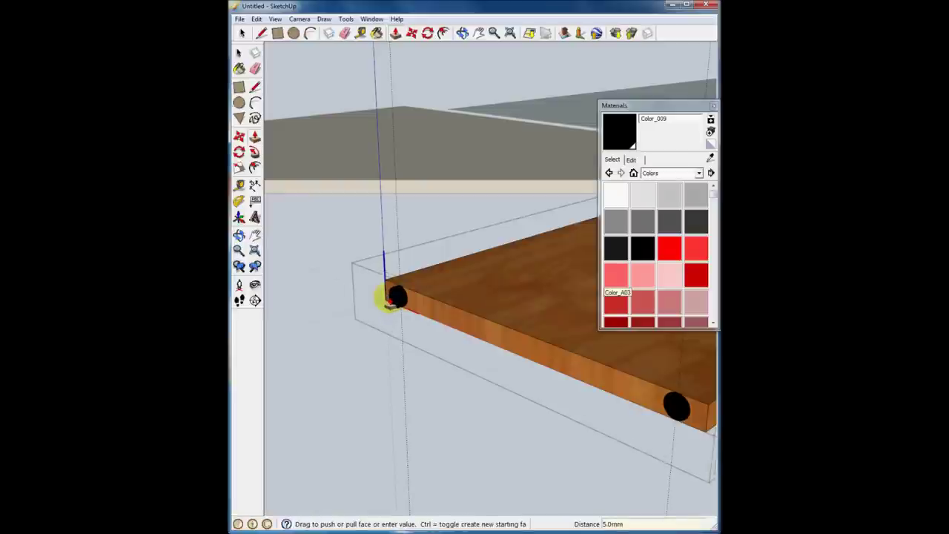
left_click_drag(672, 409, 663, 414)
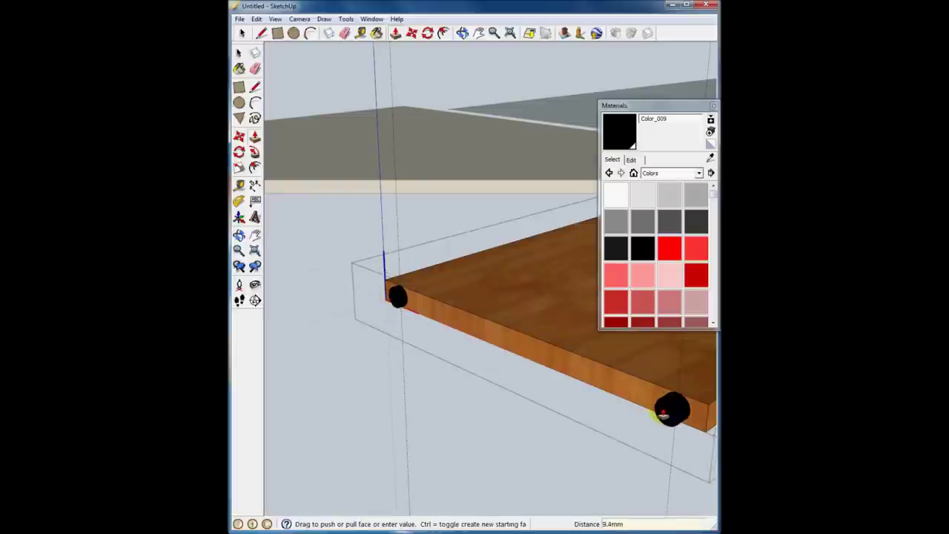
left_click(713, 107)
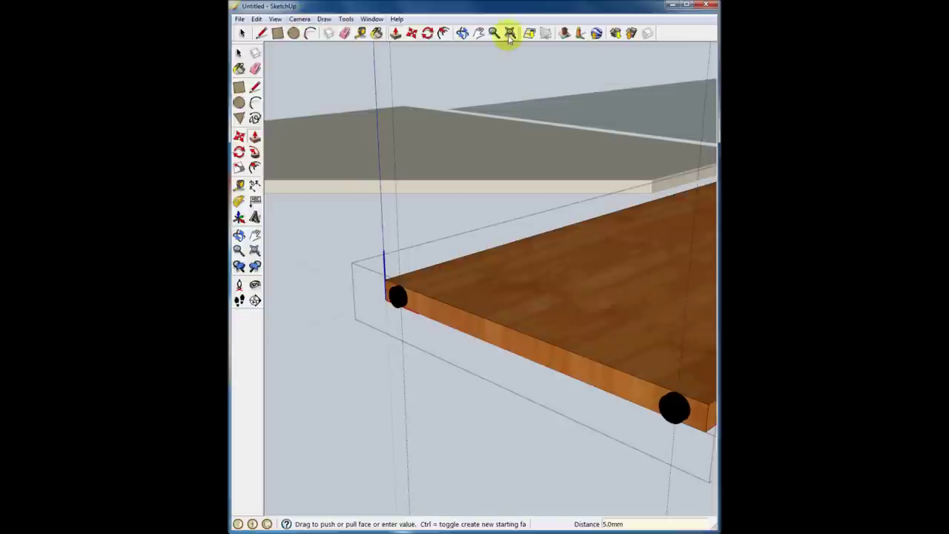
Step: Zoom to extents, exit the desk component and delete all guides
left_click(510, 34)
left_click(242, 34)
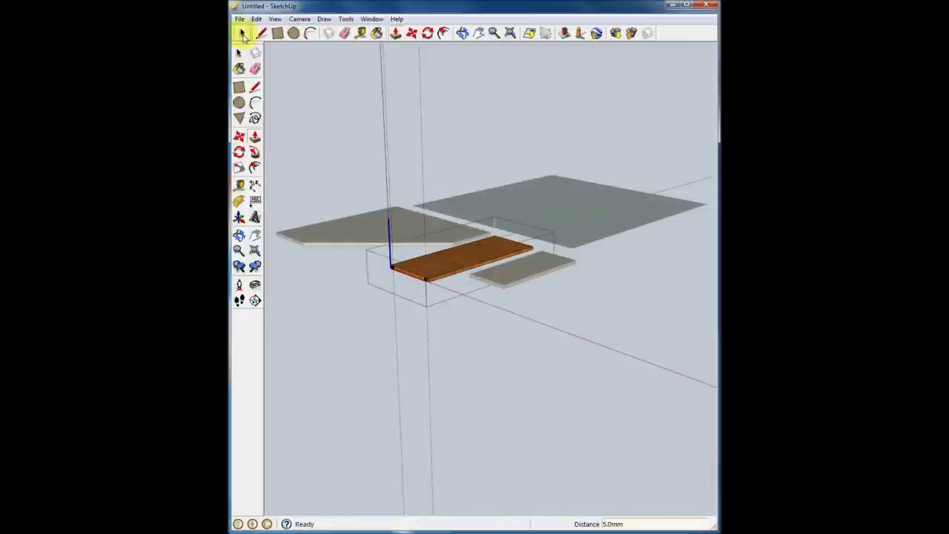
left_click(375, 315)
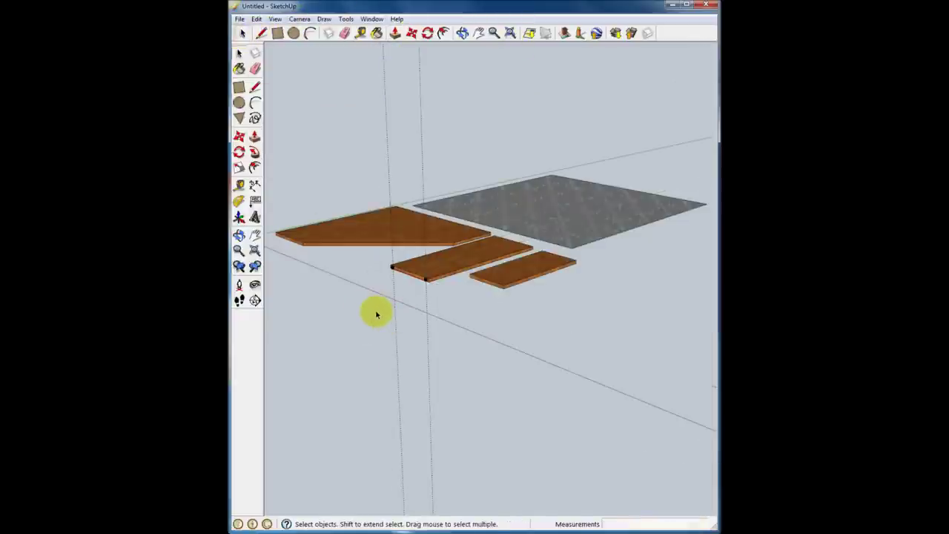
left_click(257, 19)
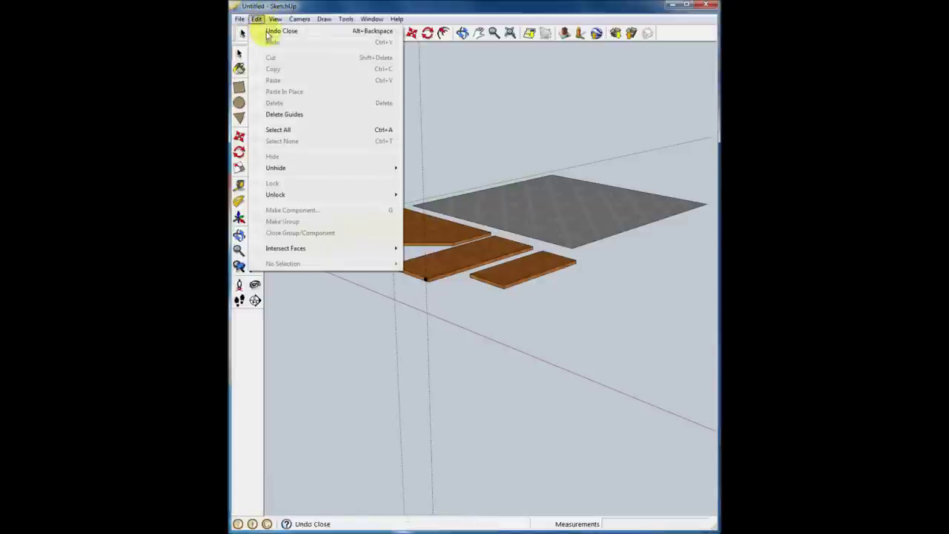
left_click(285, 114)
Step: Orbit and zoom around the boards, then select the middle board
scroll(410, 281, "up", 3)
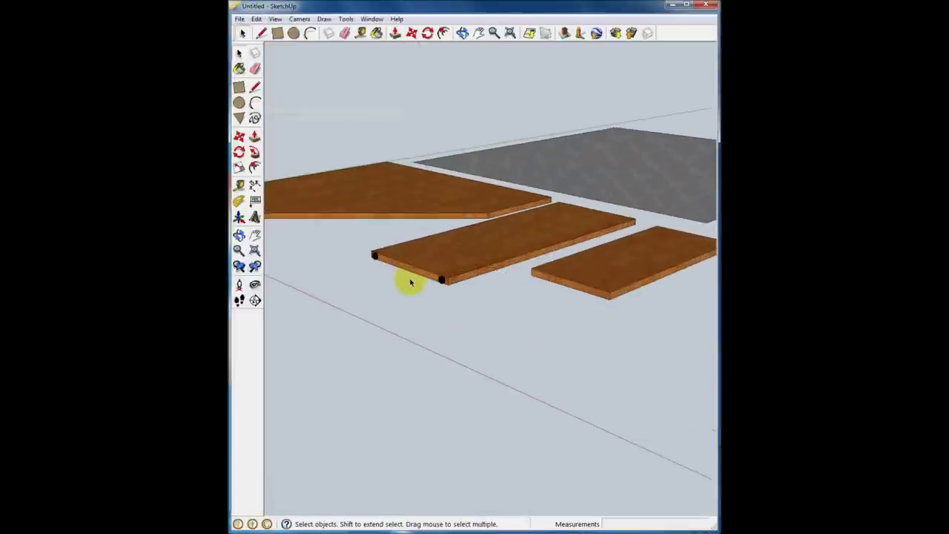
scroll(410, 282, "up", 1)
mouse_move(415, 279)
middle_mouse_down()
mouse_move(350, 247)
mouse_move(413, 275)
middle_mouse_up()
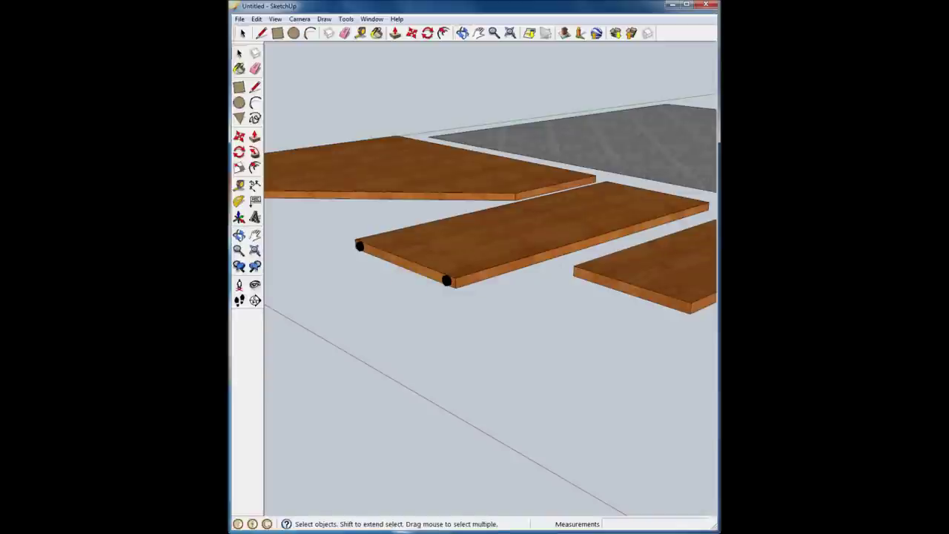
scroll(395, 279, "down", 3)
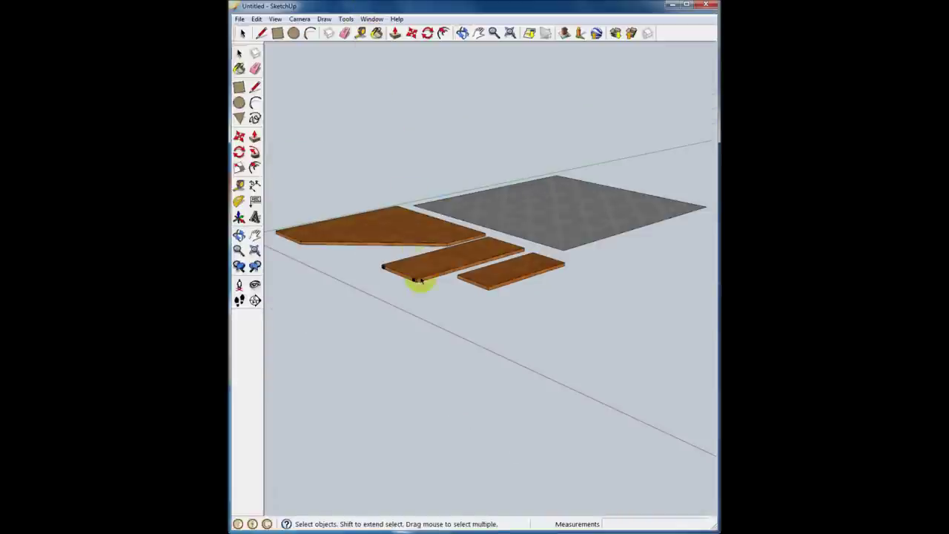
left_click(421, 275)
scroll(422, 273, "up", 3)
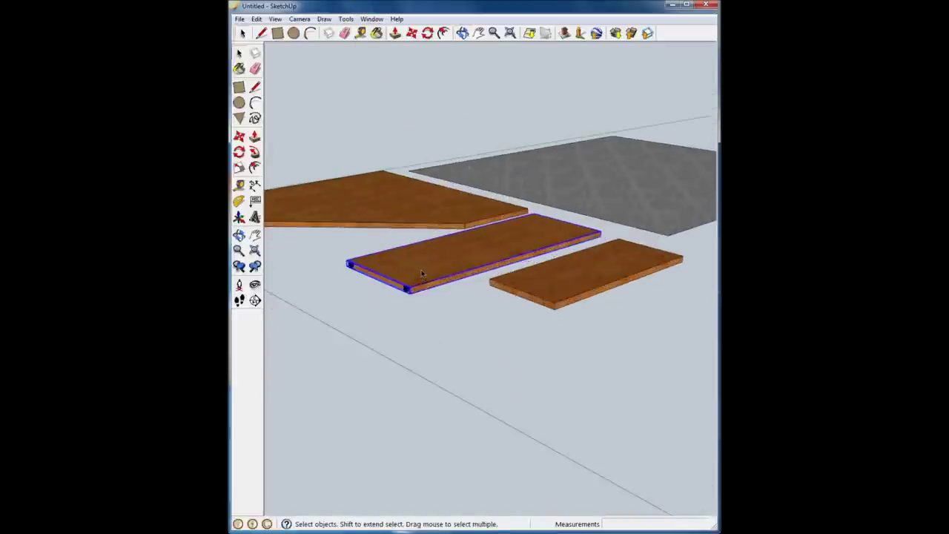
Step: Rotate the middle board 90° about its corner so it stands upright on its end
scroll(421, 273, "up", 1)
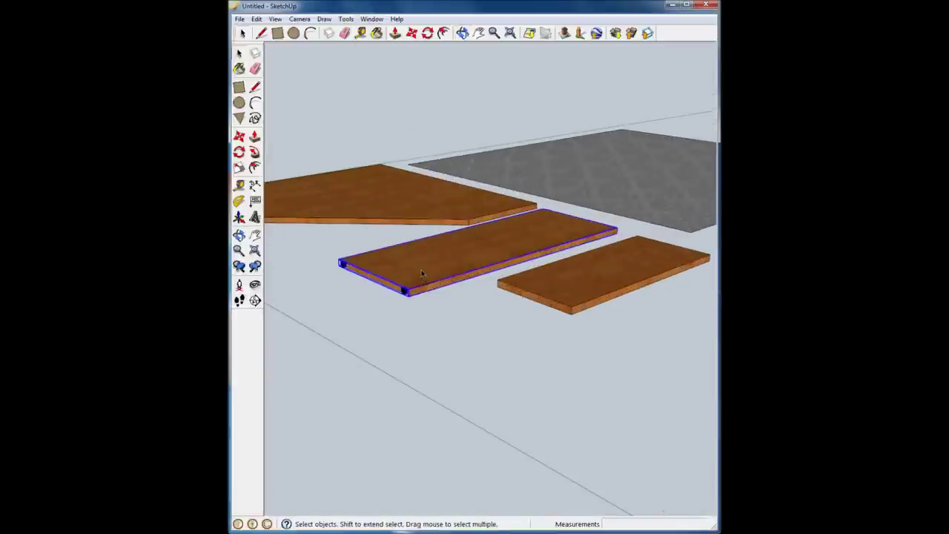
left_click(428, 34)
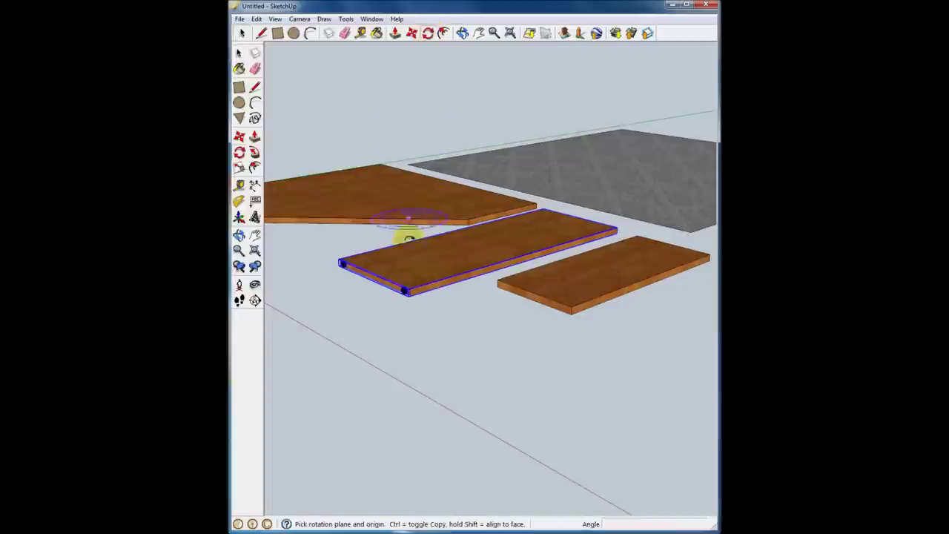
left_click(407, 297)
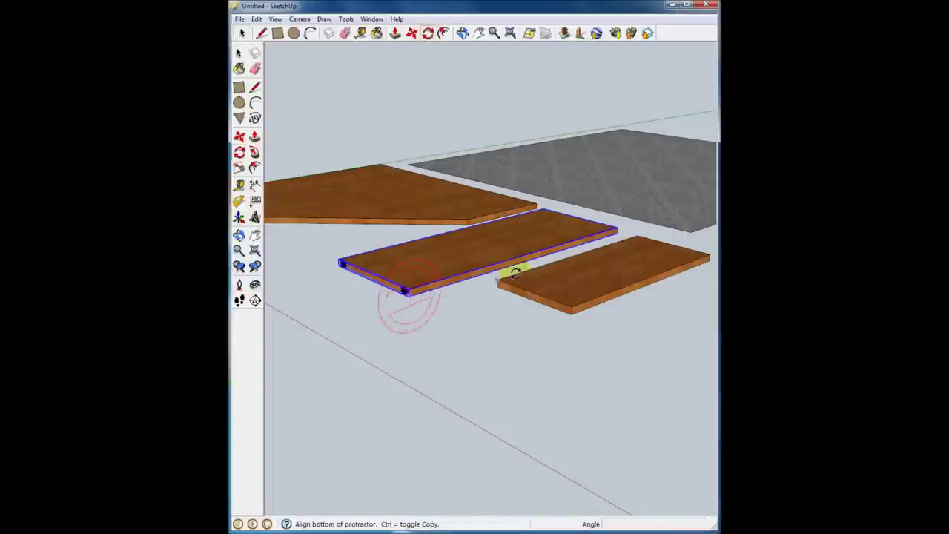
left_click(620, 234)
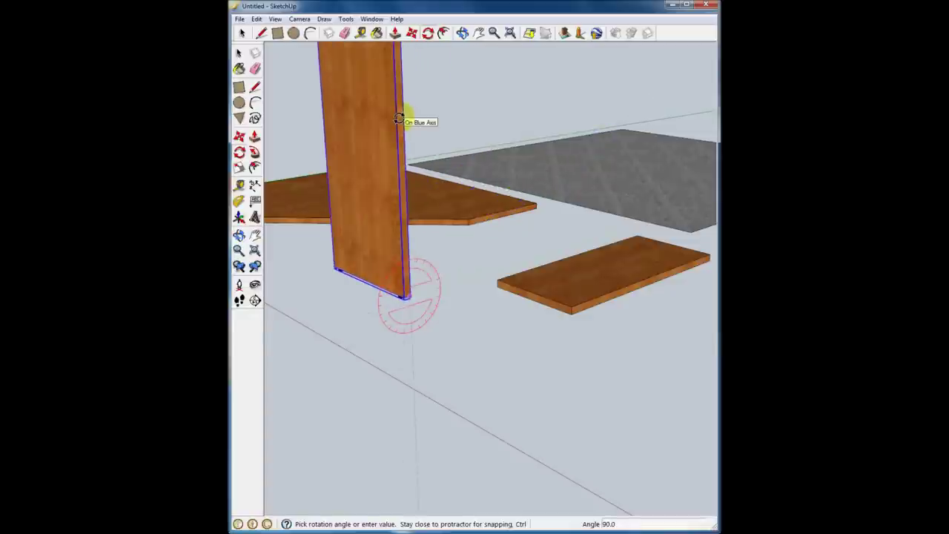
left_click(401, 119)
scroll(413, 153, "down", 2)
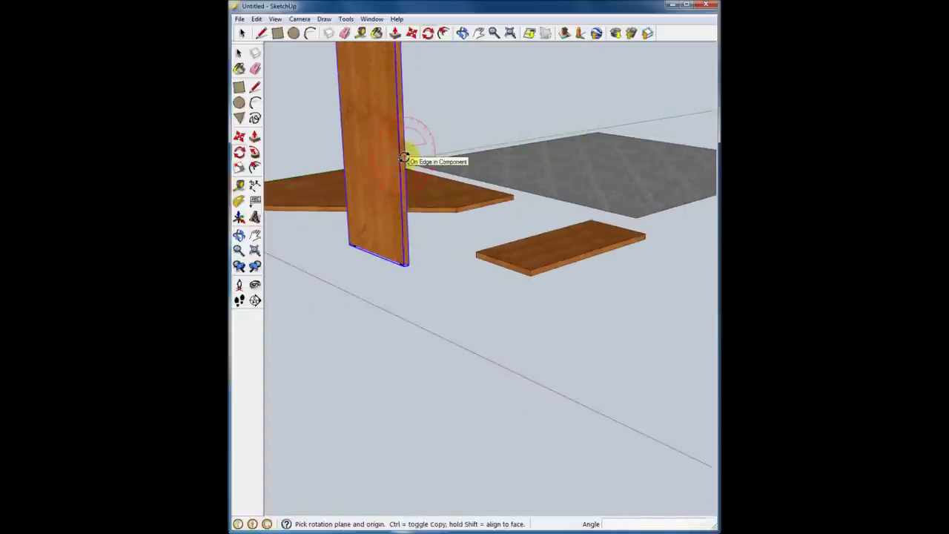
scroll(404, 160, "down", 1)
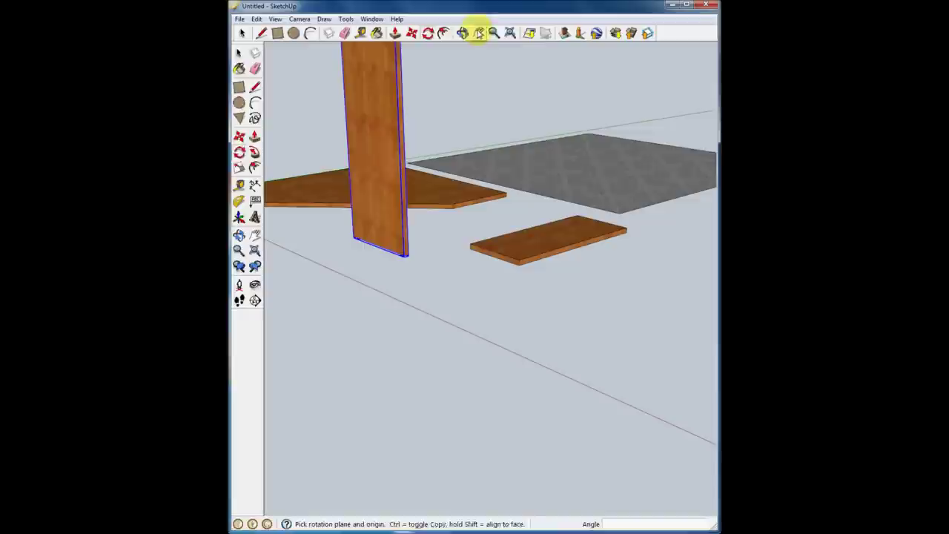
left_click(478, 32)
left_click_drag(420, 98, 412, 197)
Step: Copy the upright panel into a row of three evenly spaced copies (3x) and duplicate the flat board
left_click_drag(410, 188, 420, 177)
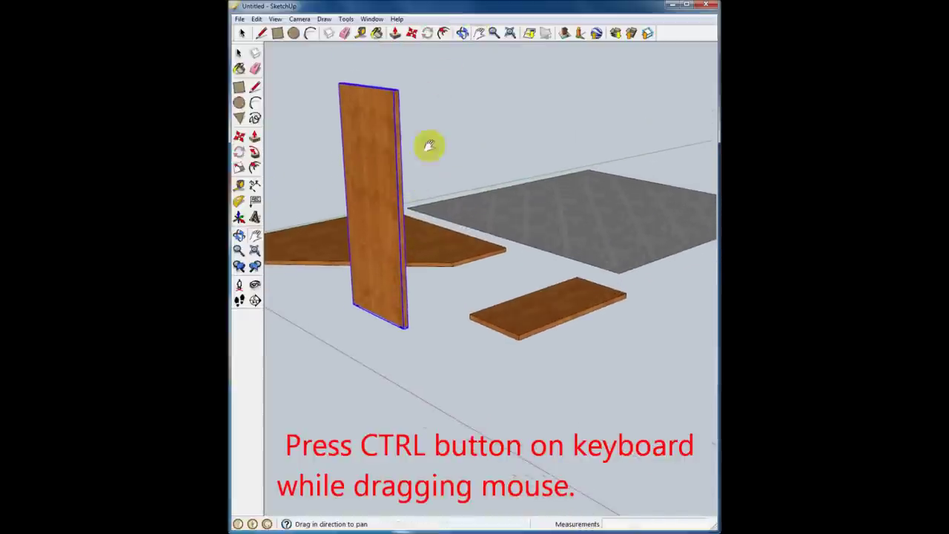
left_click(411, 32)
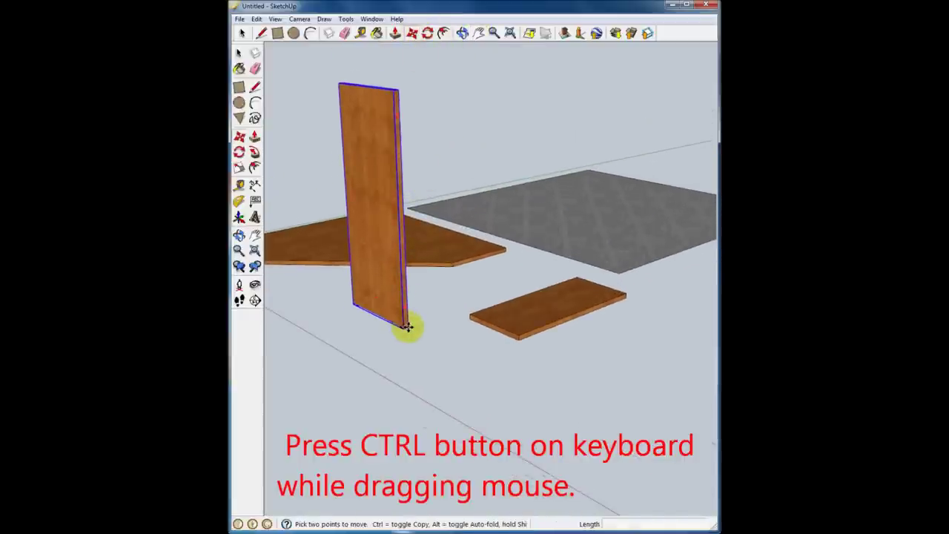
left_click_drag(406, 327, 434, 313)
key("ctrl")
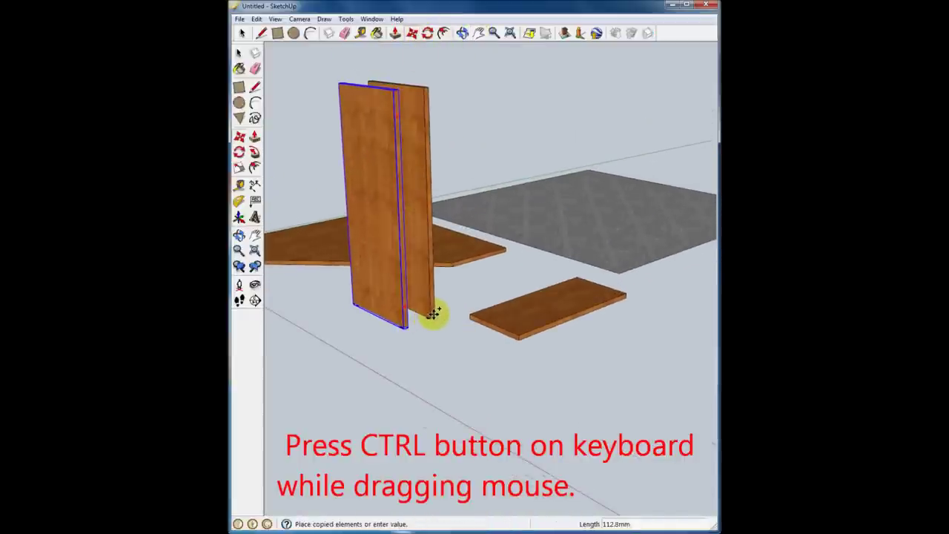
left_click(435, 313)
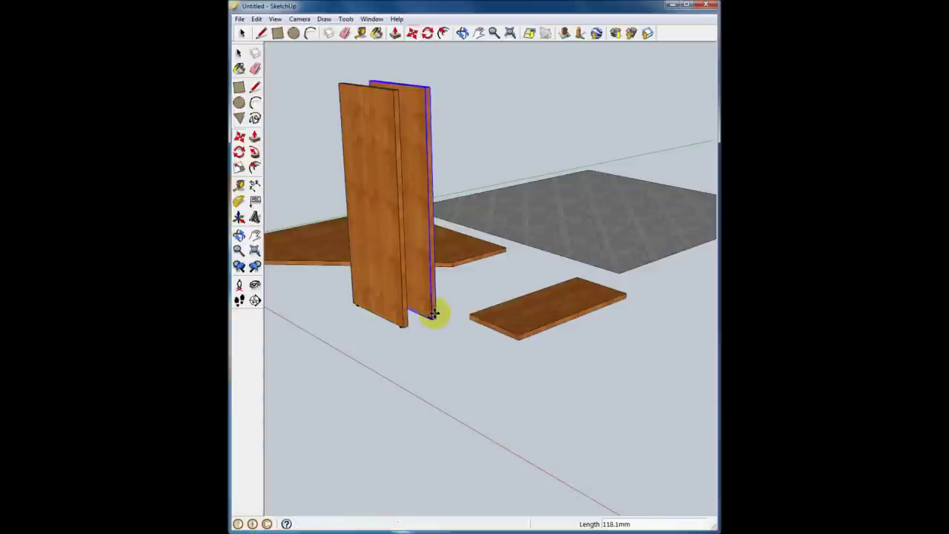
type("3x")
key("Return")
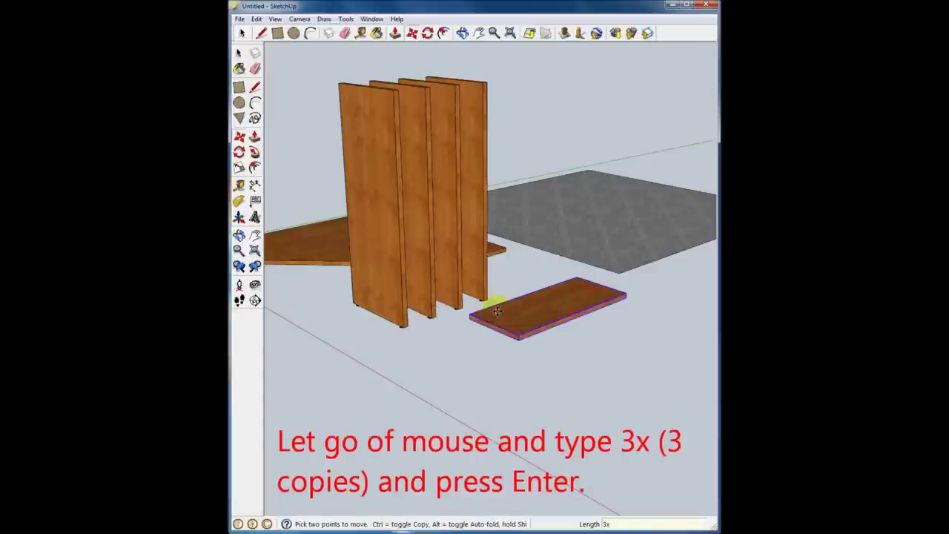
left_click_drag(526, 346, 599, 379)
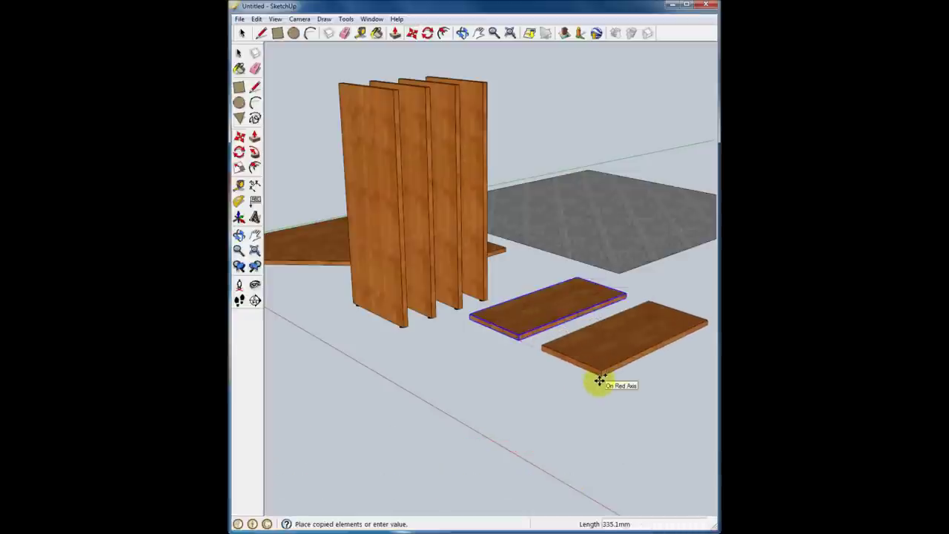
left_click(599, 380)
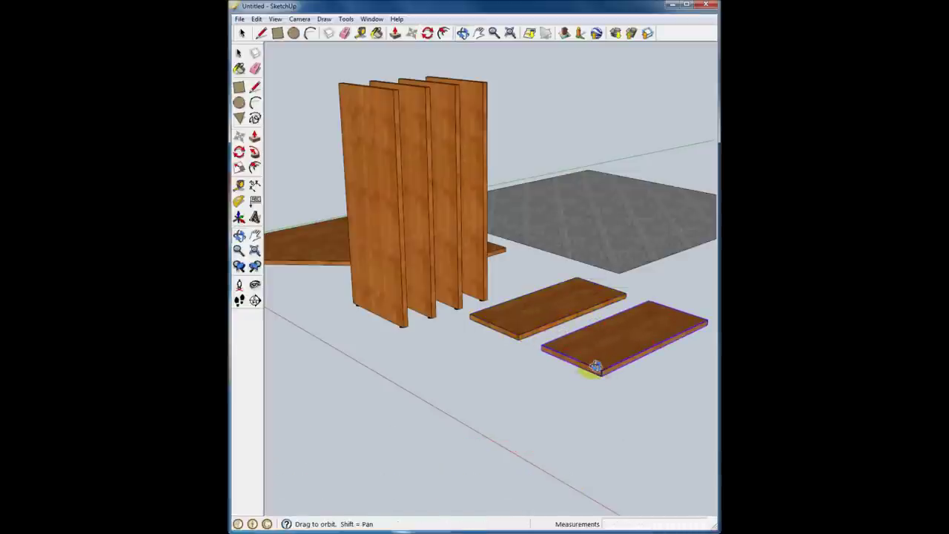
middle_click_drag(597, 367, 355, 320)
middle_click_drag(529, 297, 608, 371)
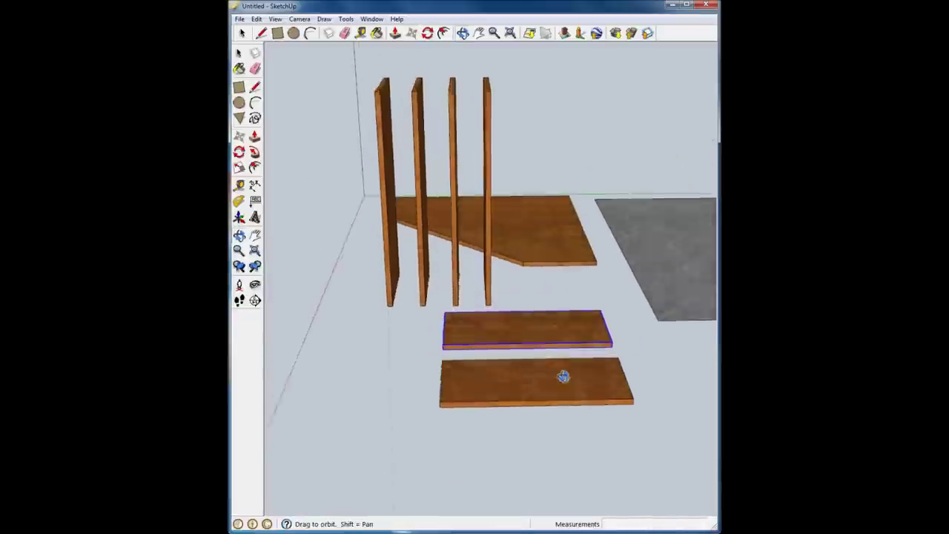
middle_click_drag(277, 331, 435, 335)
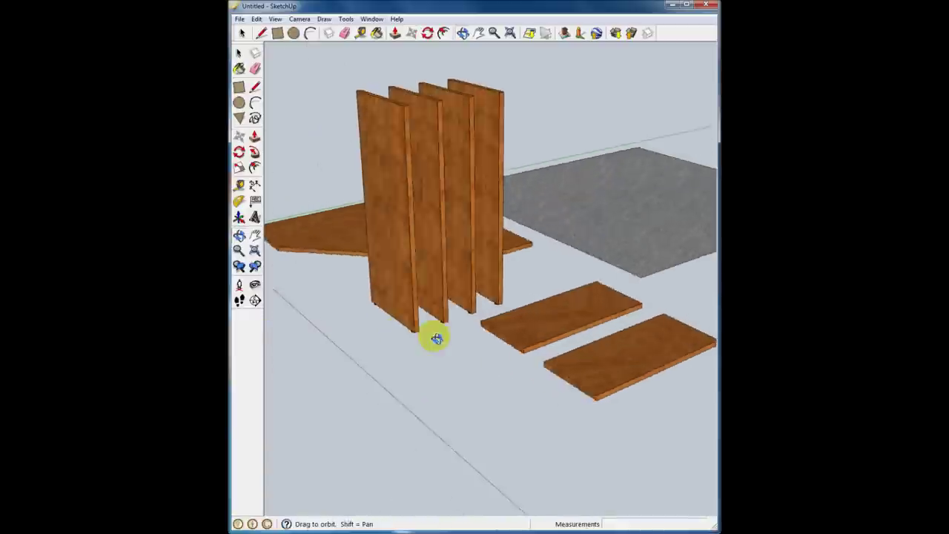
middle_click_drag(354, 331, 496, 356)
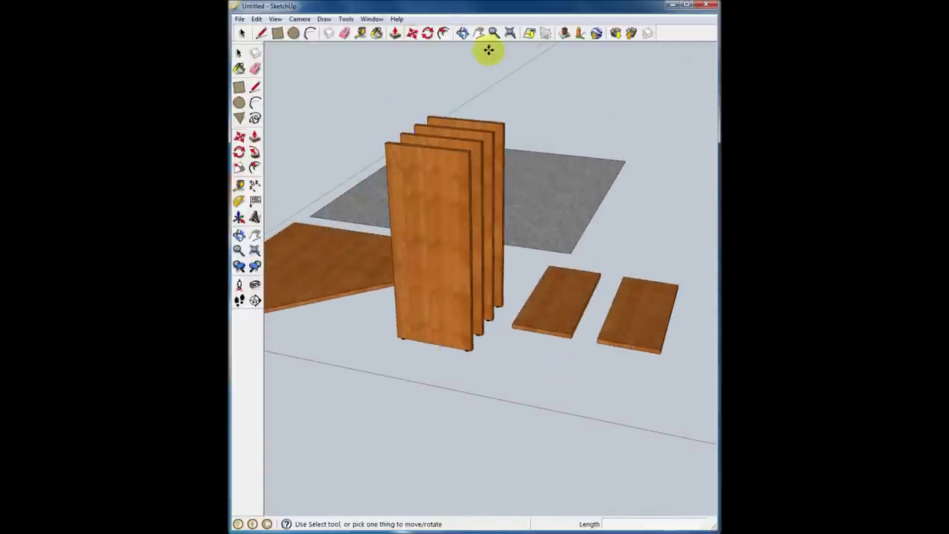
left_click(511, 32)
left_click(430, 341)
left_click(391, 308)
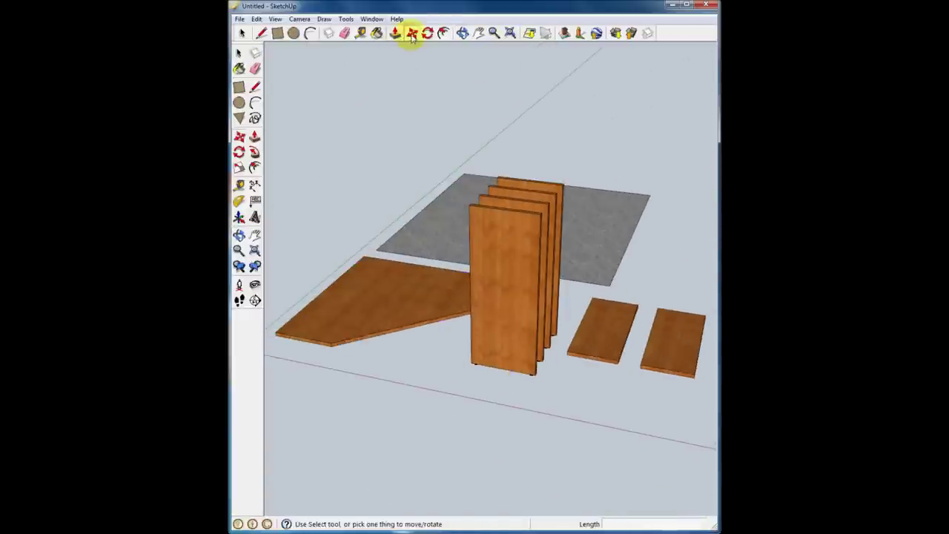
left_click(412, 35)
left_click(321, 344)
left_click(359, 343)
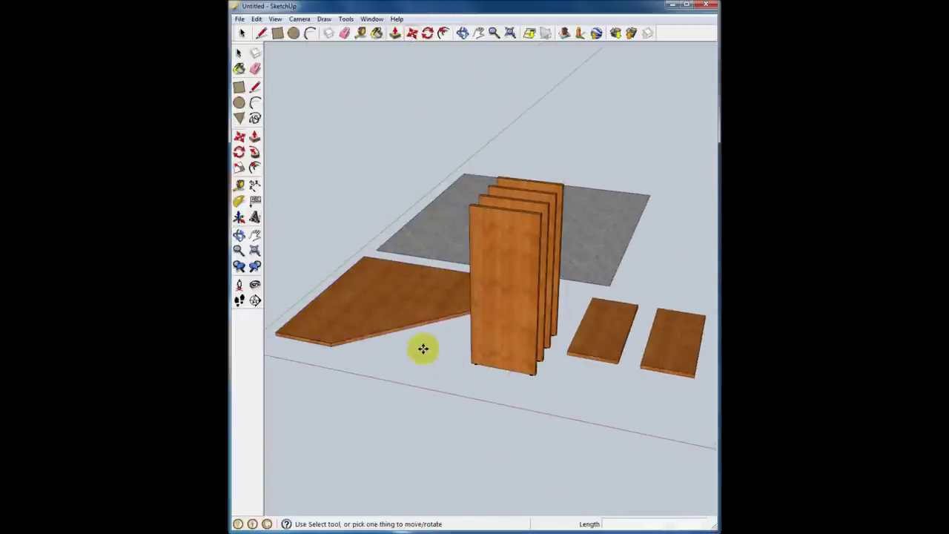
left_click(333, 340)
left_click(333, 342)
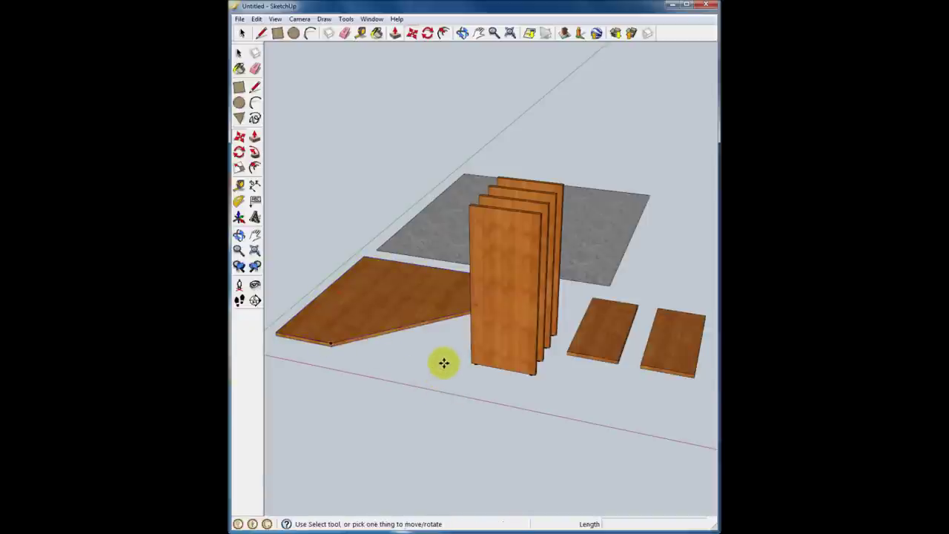
left_click(322, 338)
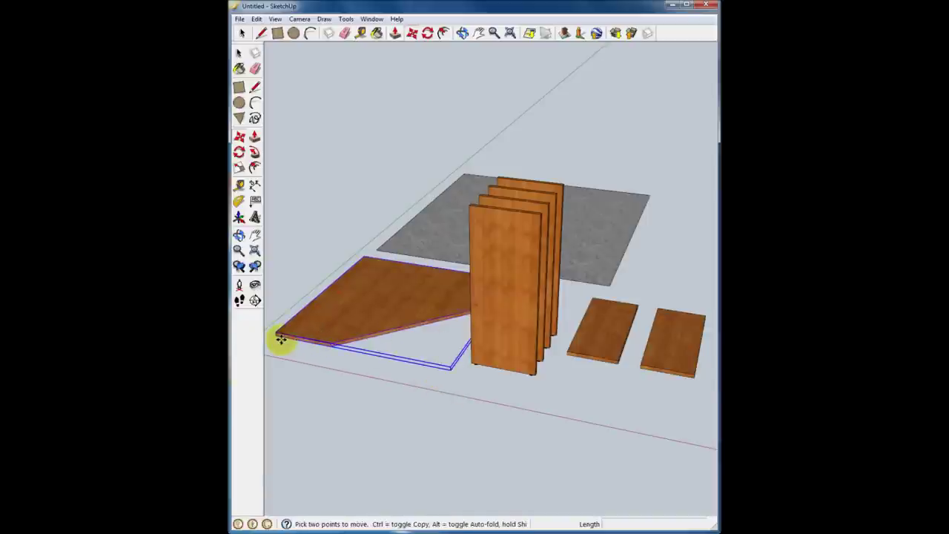
Step: Zoom and orbit around the desktop's left corner to frame the move destination
scroll(276, 338, "up", 3)
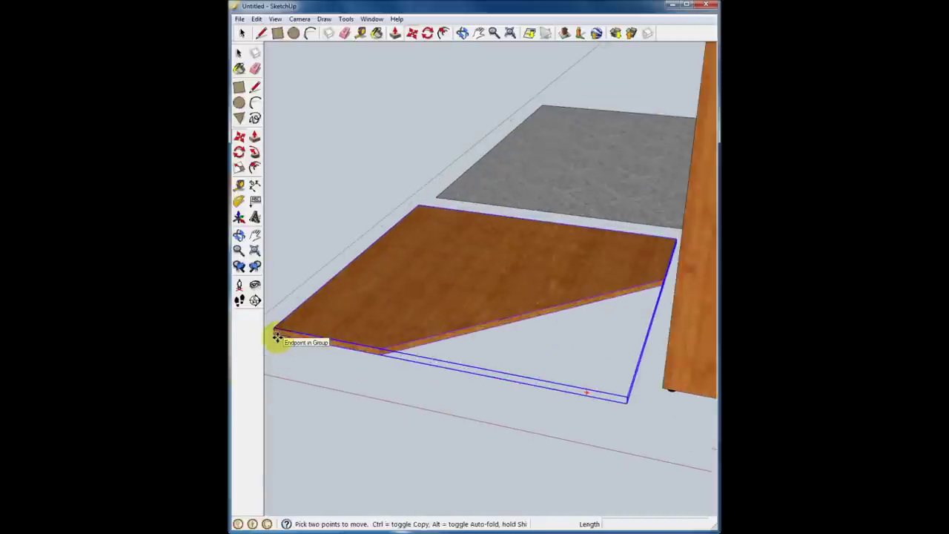
scroll(275, 333, "up", 3)
scroll(263, 260, "down", 2)
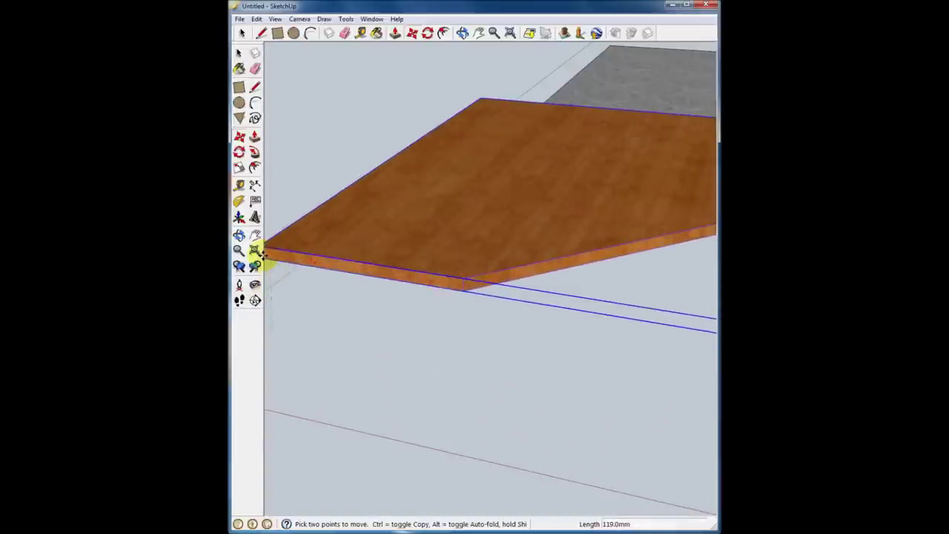
scroll(262, 252, "down", 2)
middle_click_drag(265, 252, 333, 248)
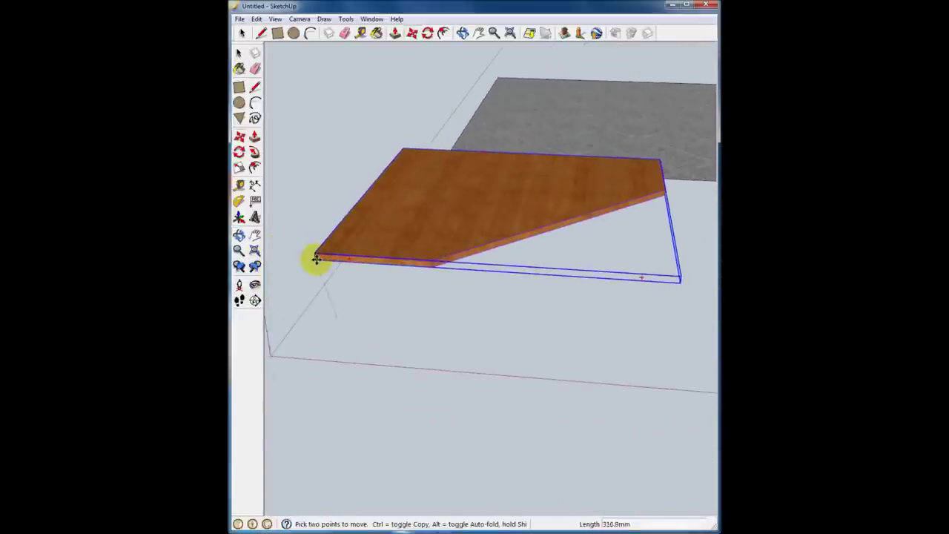
scroll(319, 256, "up", 2)
Step: Finish the move by raising the desk-top 765 mm, then zoom to the whole model
type("7")
key("Return")
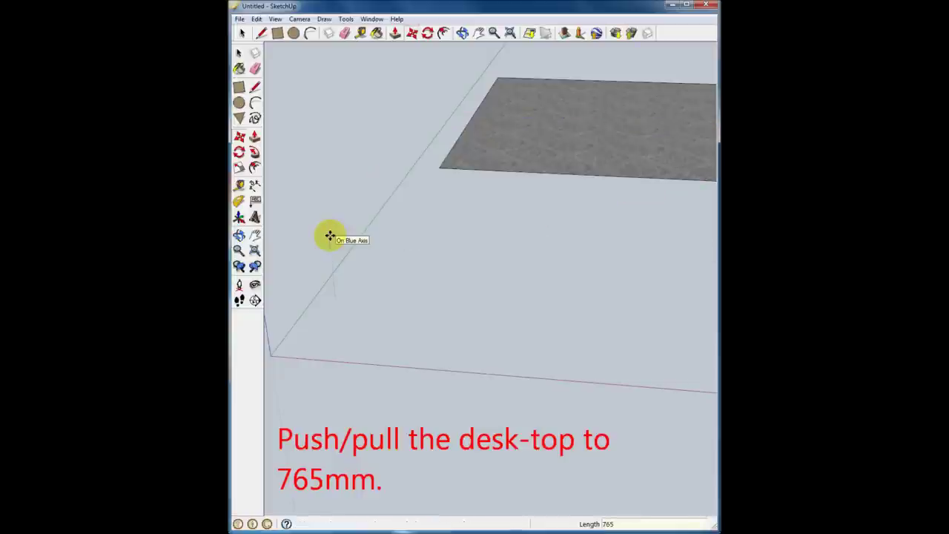
left_click(511, 32)
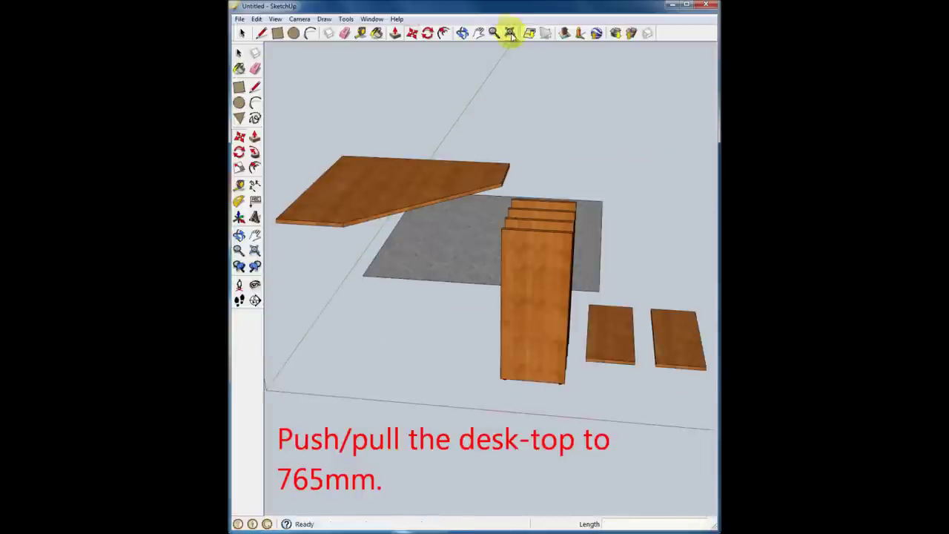
Step: Orbit to a low side view of the desk parts
mouse_move(485, 293)
middle_mouse_down()
mouse_move(517, 212)
mouse_move(534, 201)
mouse_move(500, 237)
mouse_move(433, 267)
mouse_move(406, 264)
middle_mouse_up()
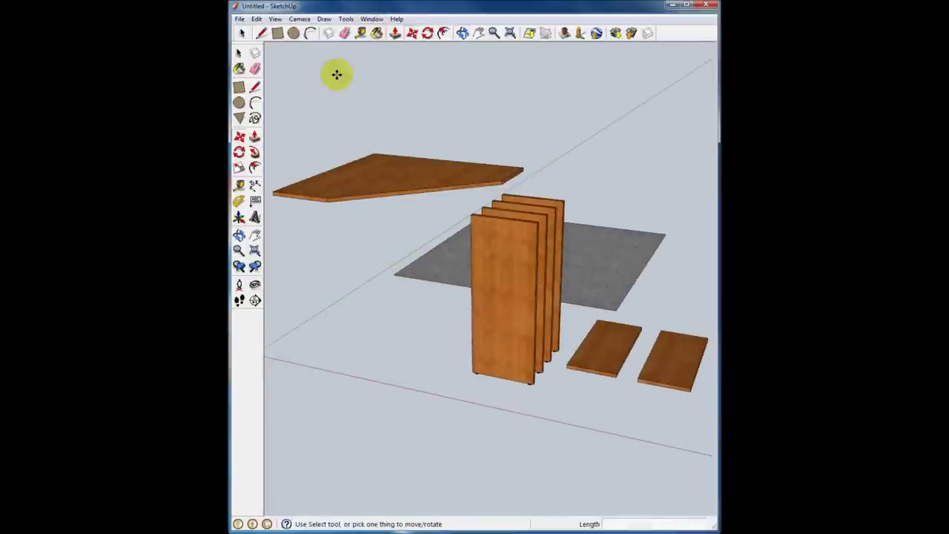
mouse_move(301, 212)
middle_mouse_down()
mouse_move(371, 175)
mouse_move(440, 175)
mouse_move(396, 163)
mouse_move(450, 144)
mouse_move(434, 123)
middle_mouse_up()
scroll(430, 119, "up", 3)
scroll(430, 118, "up", 2)
left_click(360, 33)
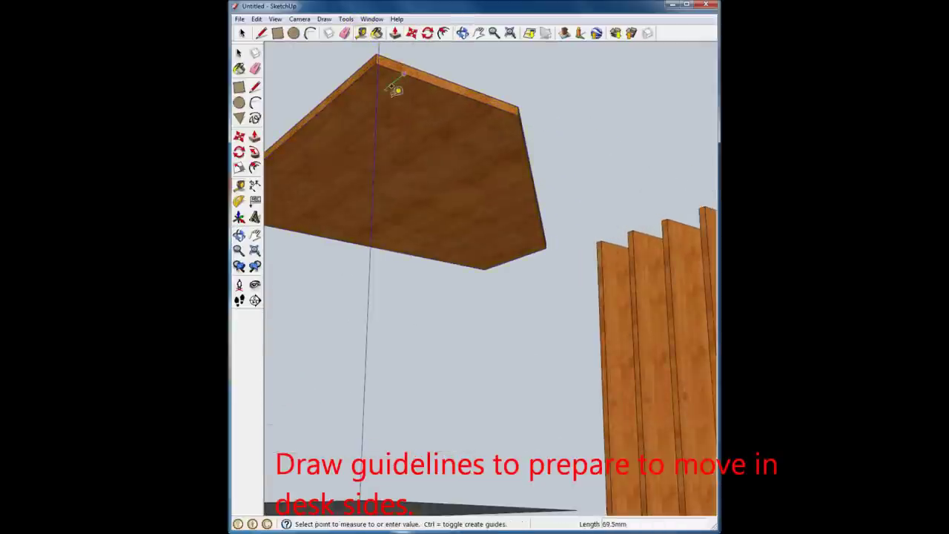
Step: Place guide lines 20 mm in from the desk-top edges
type("20")
key("Return")
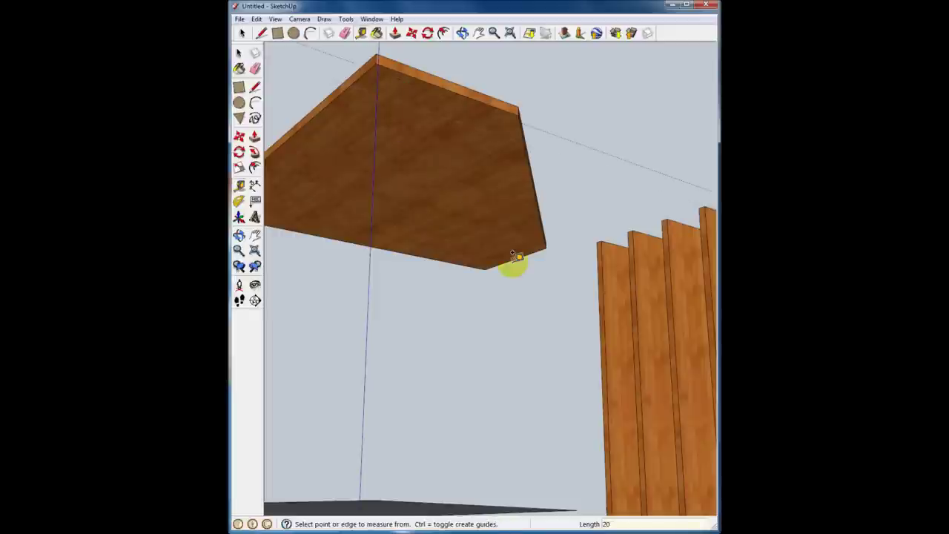
left_click(514, 255)
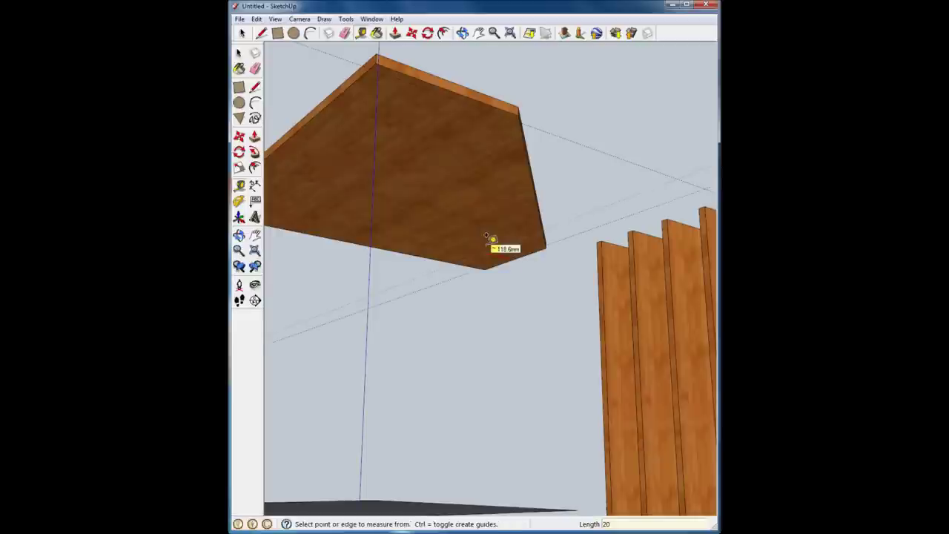
mouse_move(499, 297)
middle_mouse_down()
mouse_move(490, 262)
mouse_move(524, 265)
mouse_move(557, 205)
middle_mouse_up()
left_click(421, 132)
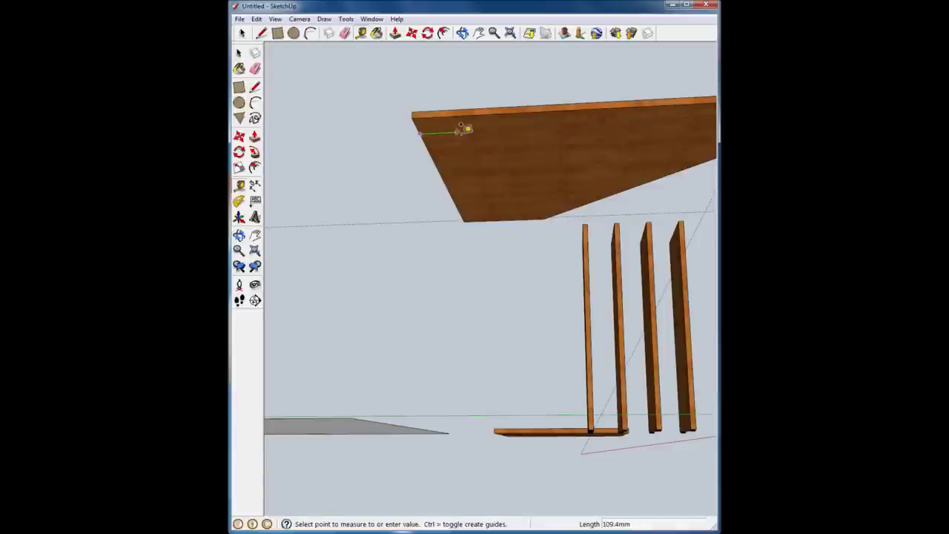
type("300")
key("Return")
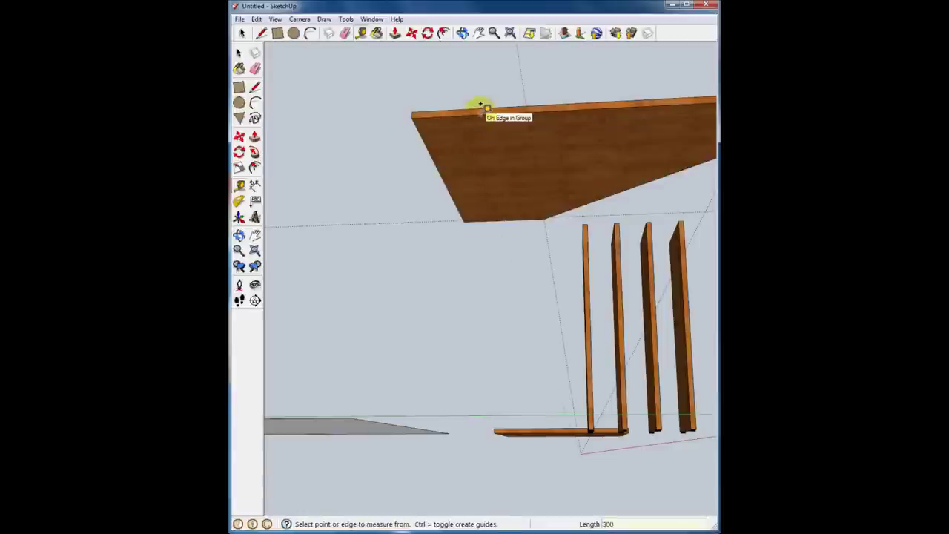
Step: Add a guide line 300 mm in from another desk-top edge and orbit to check it
left_click(482, 106)
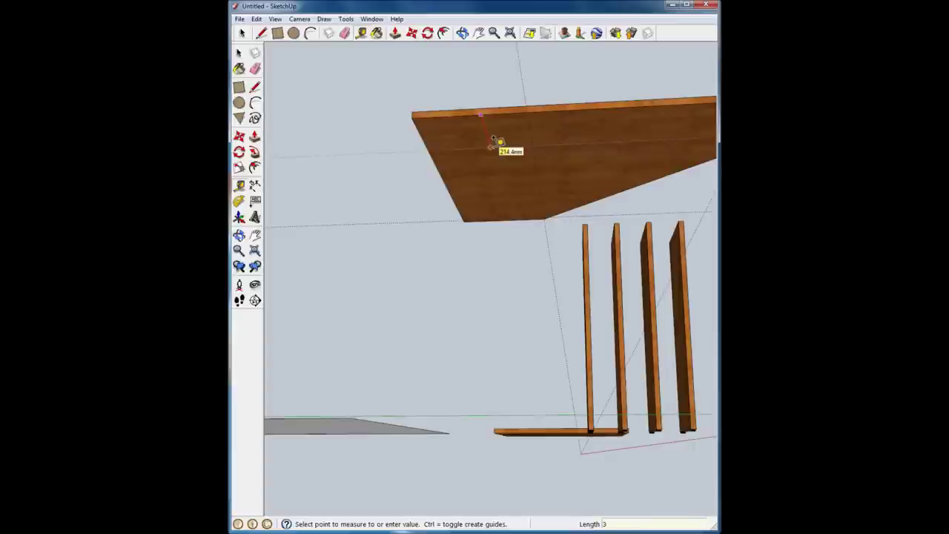
key("Return")
key("o")
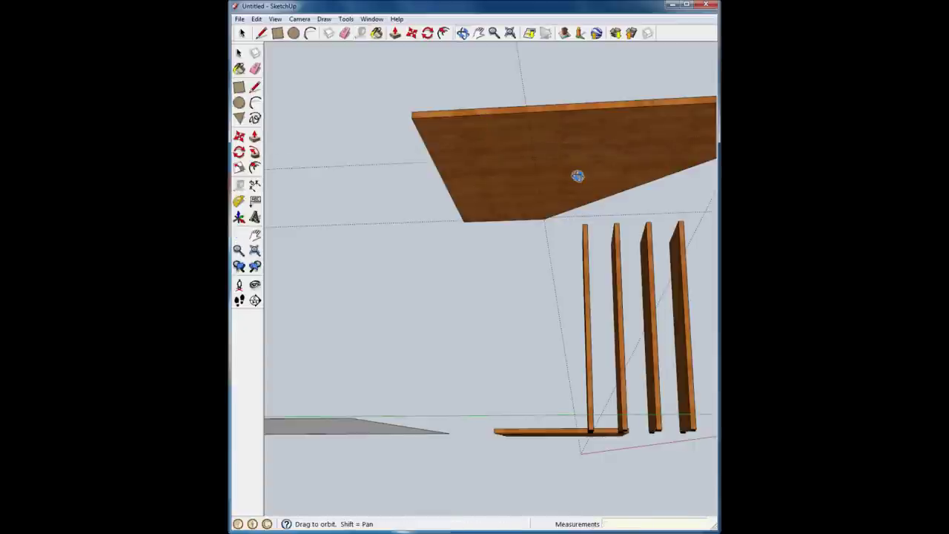
mouse_move(578, 176)
middle_mouse_down()
mouse_move(481, 186)
mouse_move(467, 165)
middle_mouse_up()
mouse_move(467, 165)
left_mouse_down()
mouse_move(471, 155)
mouse_move(447, 191)
mouse_move(477, 189)
left_mouse_up()
key("t")
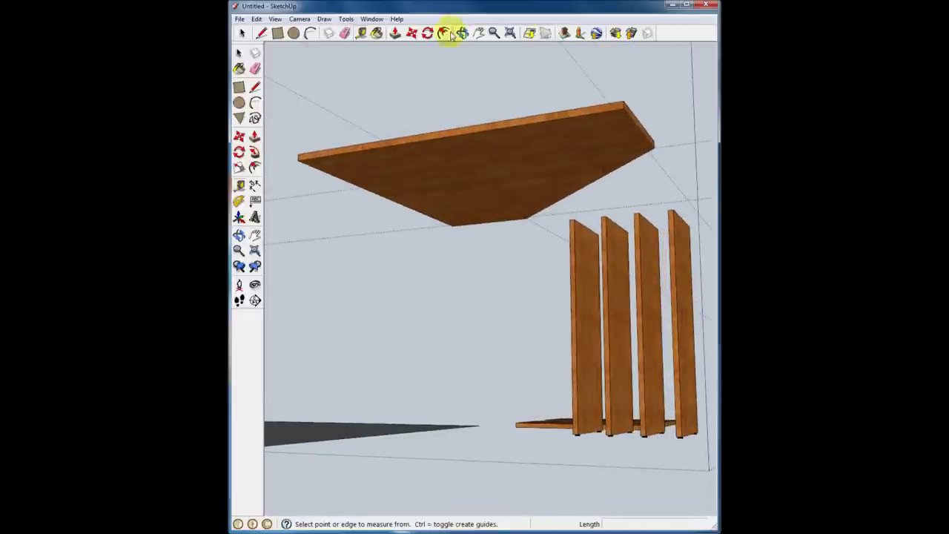
Step: Start carrying the right side panel up toward the desk-top, then cancel the attempt
left_click(242, 32)
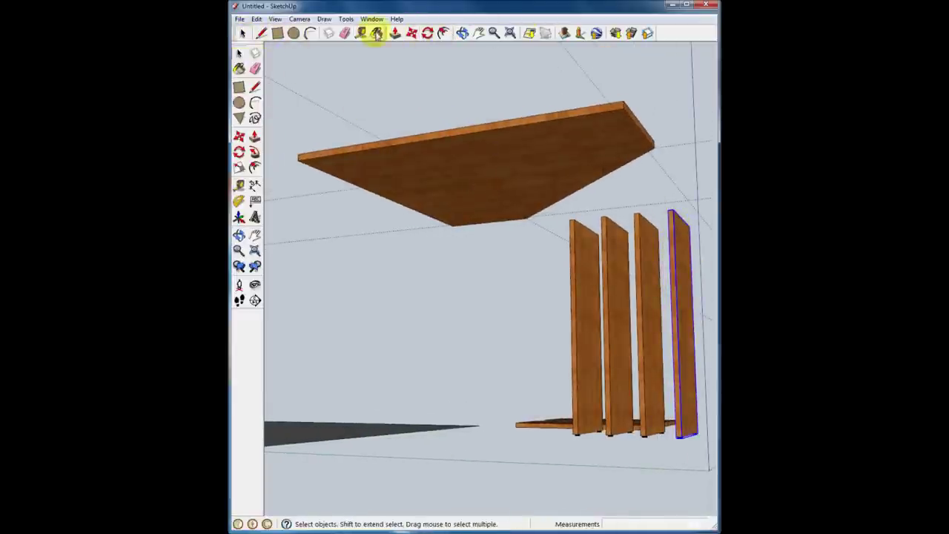
left_click(411, 33)
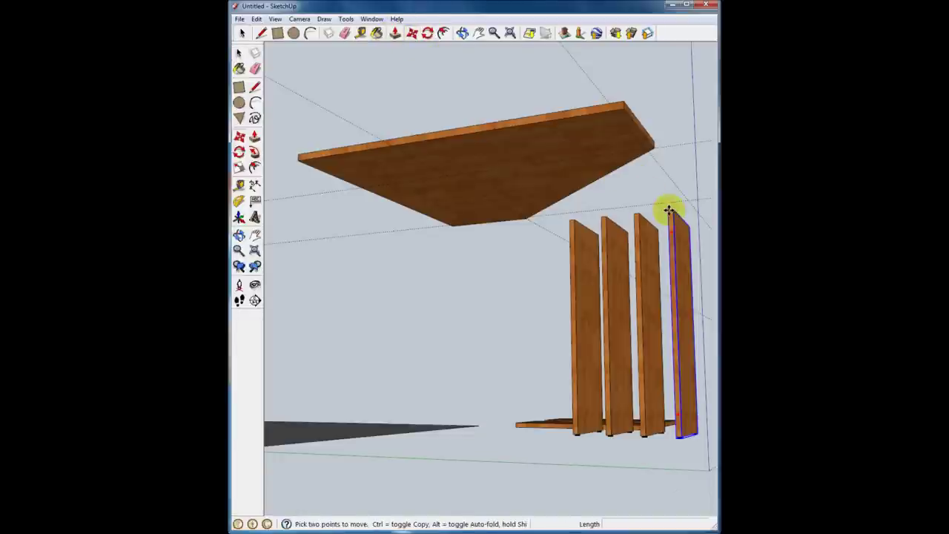
scroll(669, 210, "up", 3)
left_click(668, 210)
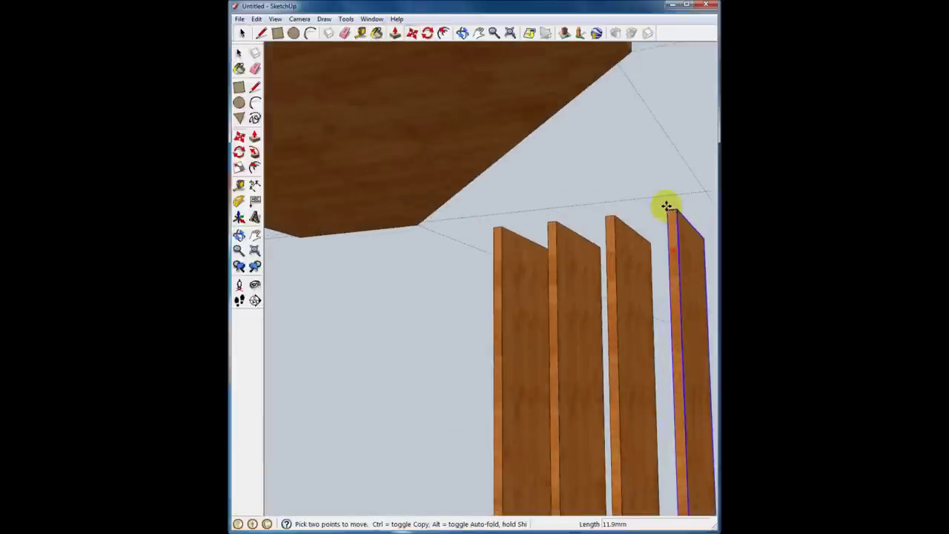
middle_click_drag(631, 170, 604, 111)
scroll(586, 79, "down", 1)
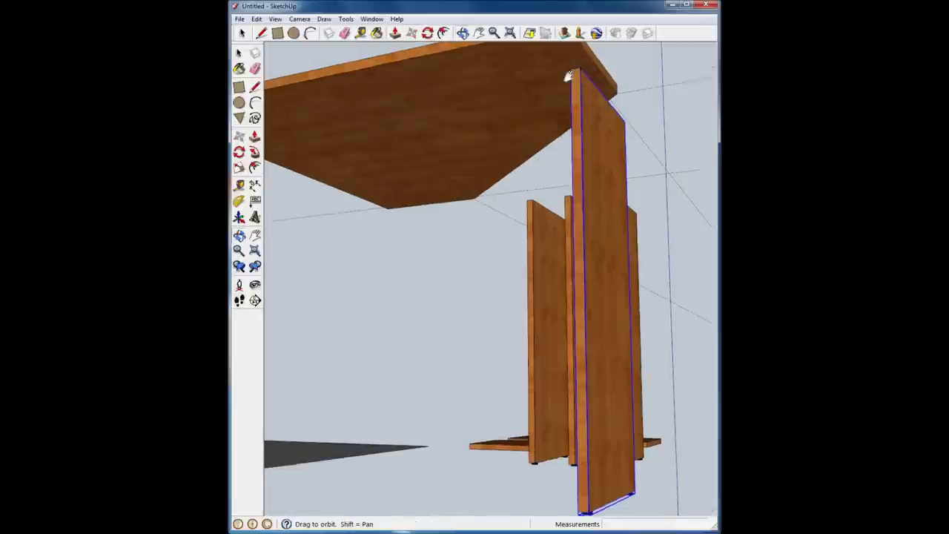
middle_click_drag(570, 58, 552, 85)
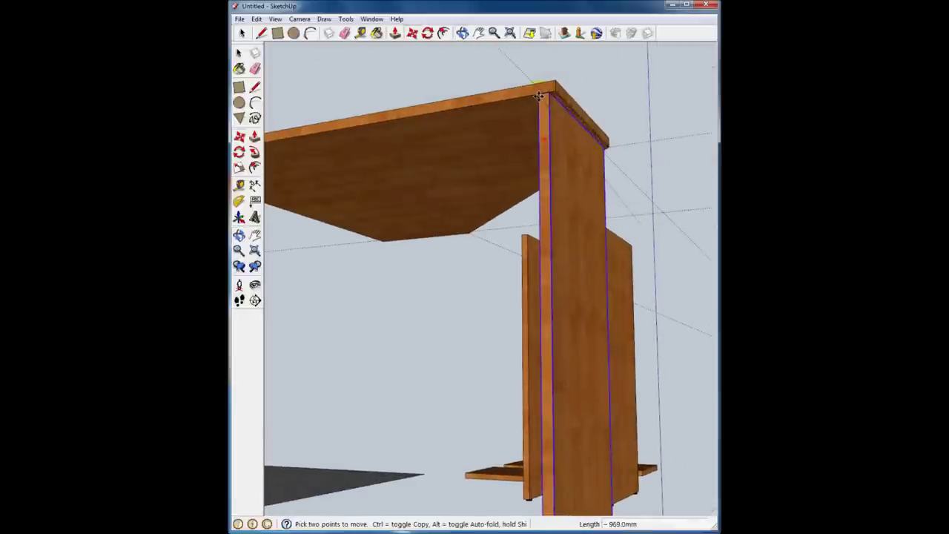
key("Escape")
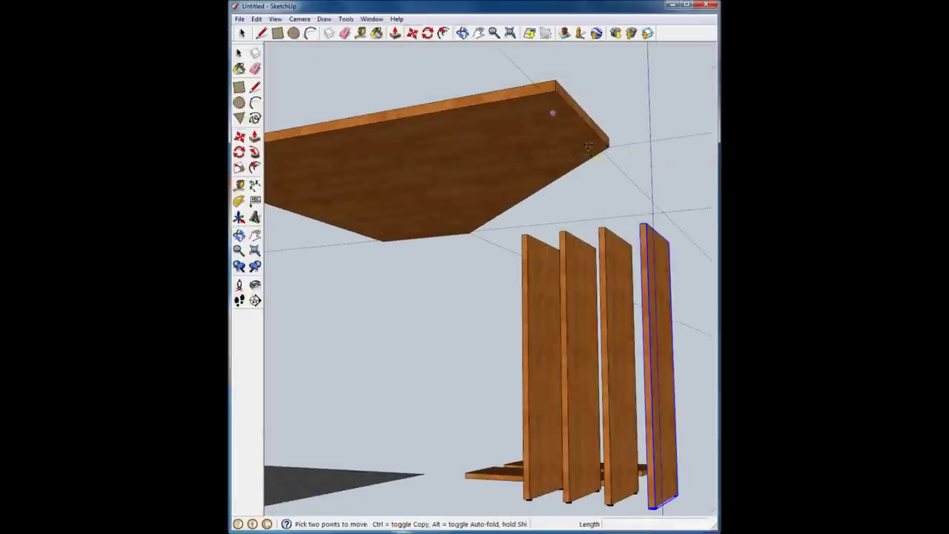
Step: Snap the right panel's top corner to the desk-top corner and orbit to check the frame
left_click(647, 221)
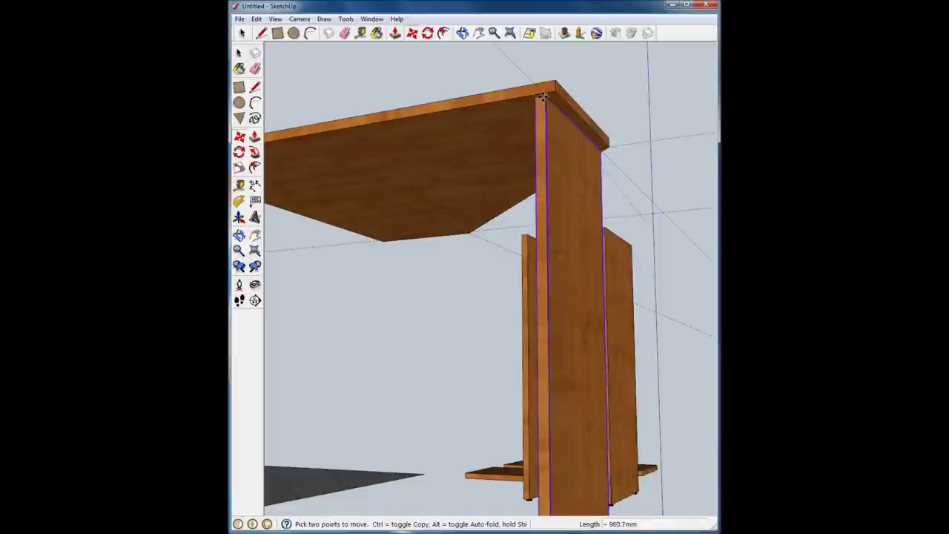
scroll(542, 95, "up", 2)
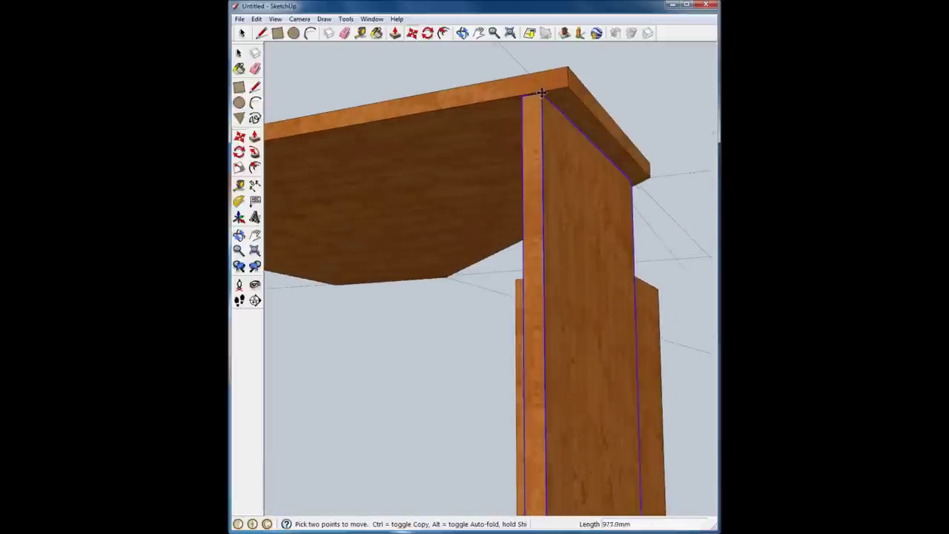
scroll(542, 92, "up", 1)
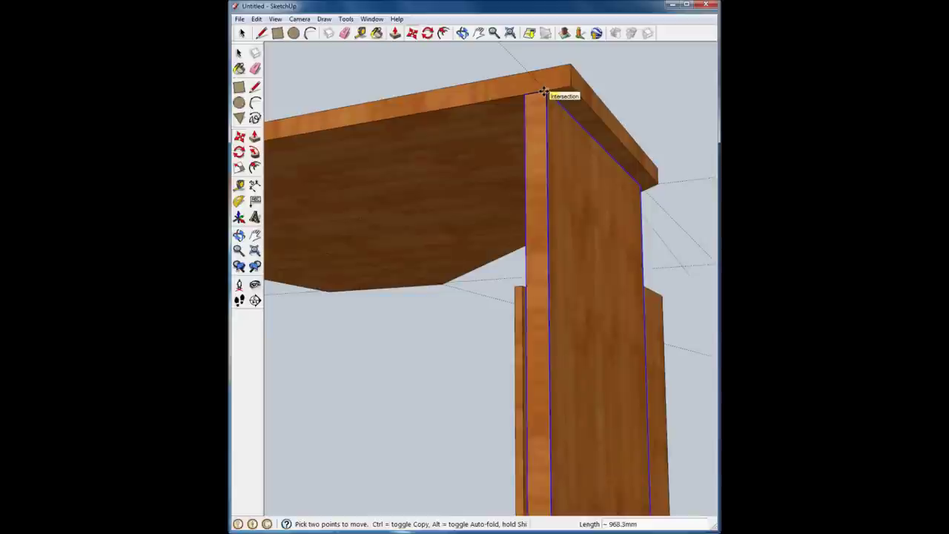
left_click(544, 92)
mouse_move(559, 153)
middle_mouse_down()
mouse_move(482, 202)
mouse_move(459, 188)
middle_mouse_up()
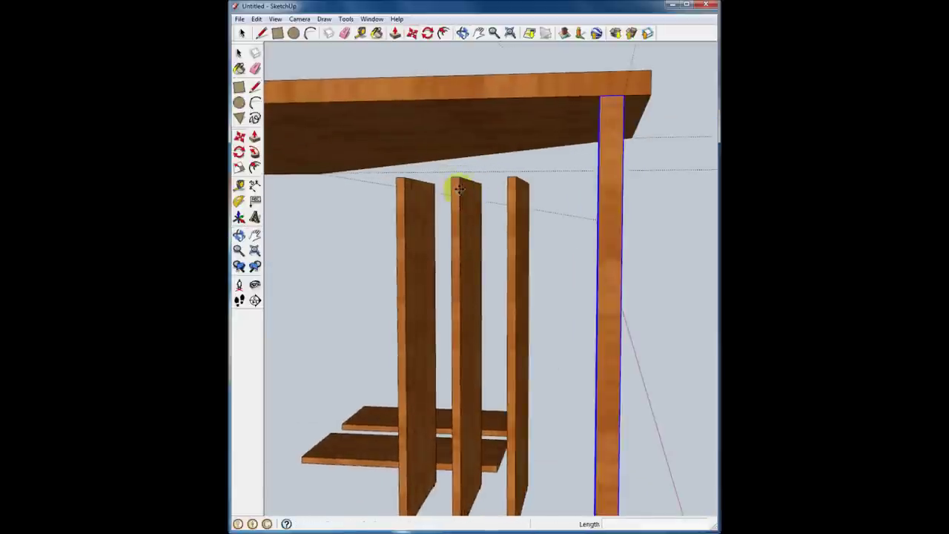
scroll(462, 184, "down", 3)
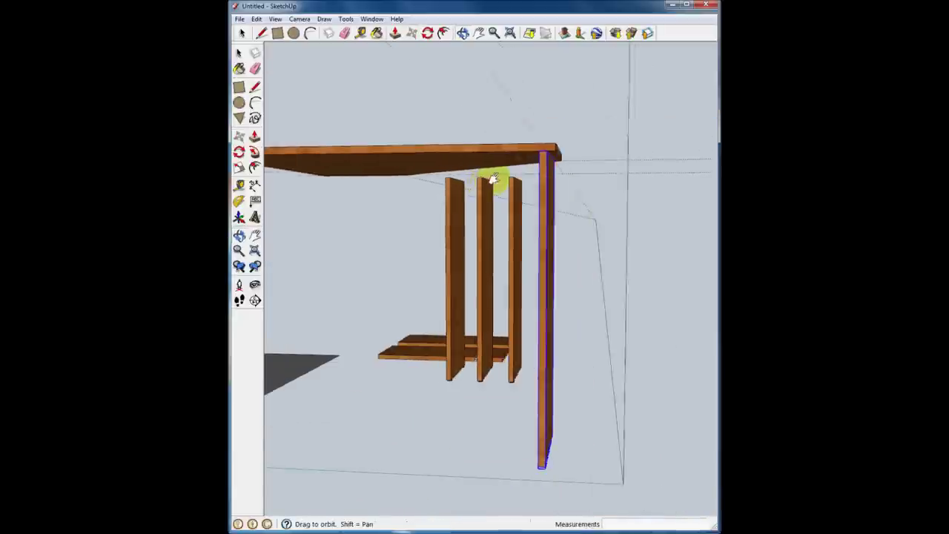
middle_click_drag(463, 178, 540, 186)
left_click(262, 33)
left_click(242, 33)
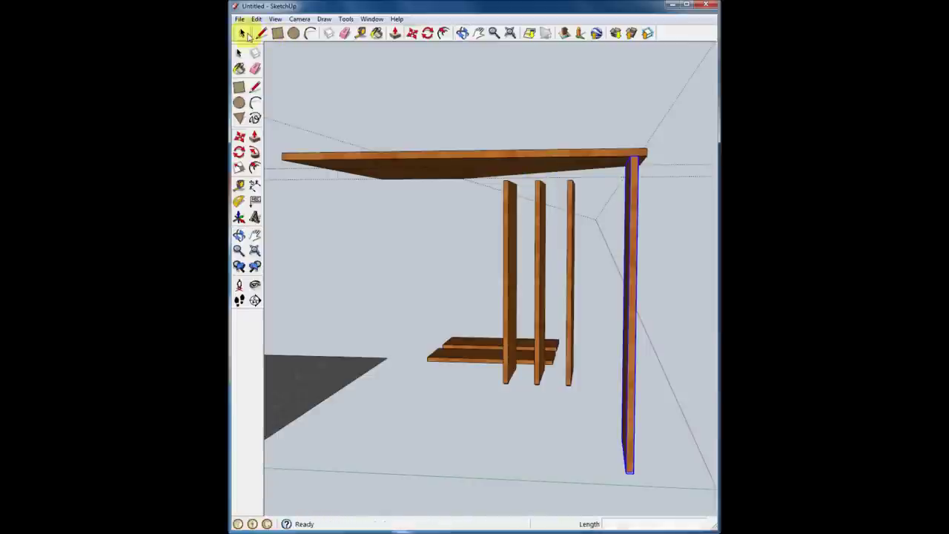
Step: Select the third side panel and move it up beneath the tabletop edge
left_click(570, 194)
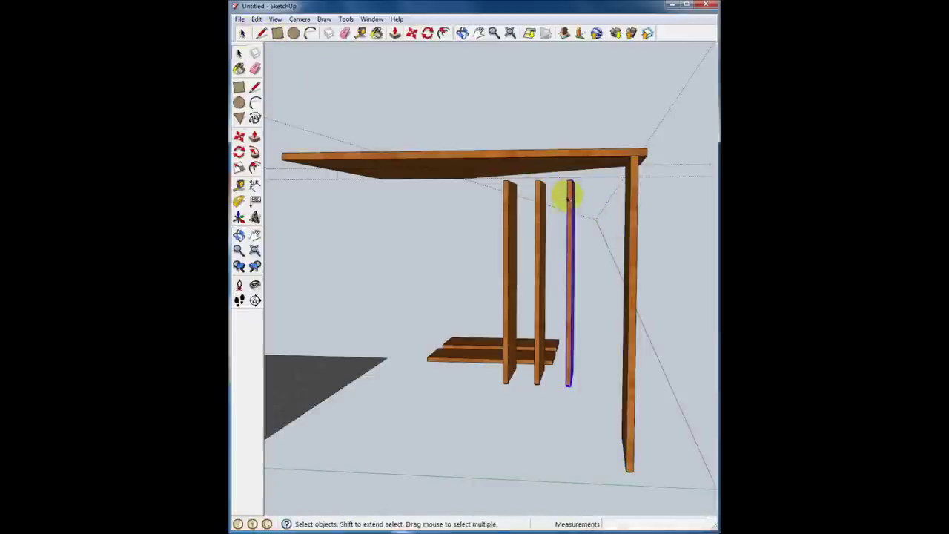
middle_click_drag(568, 195, 606, 185)
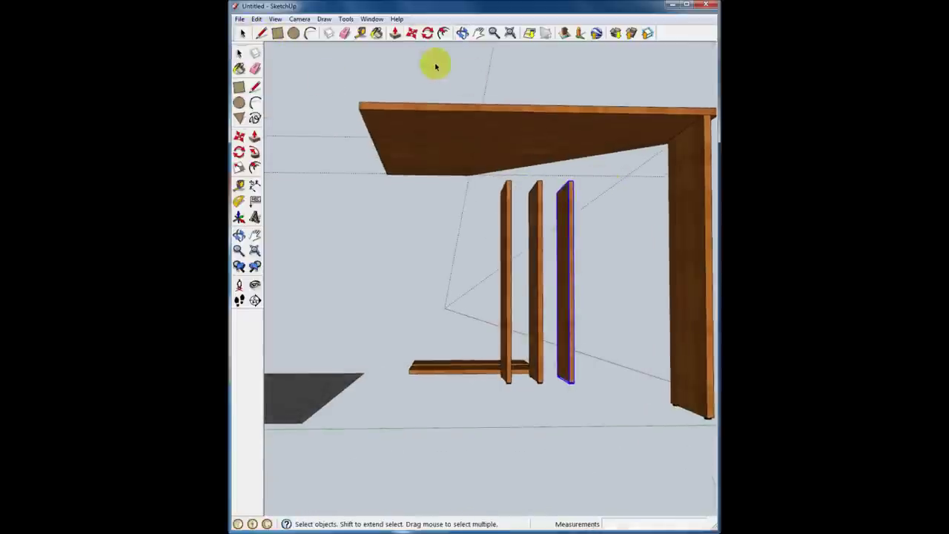
left_click(411, 34)
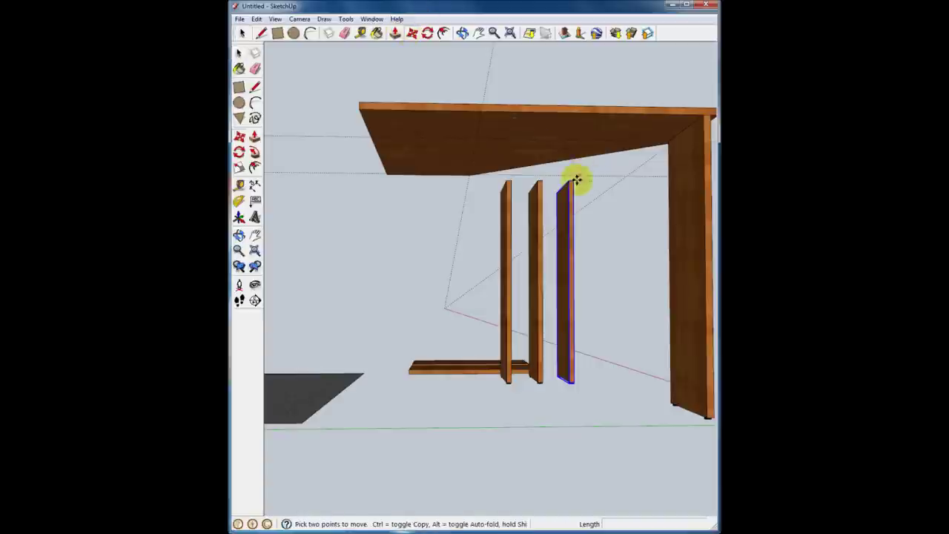
scroll(569, 183, "up", 3)
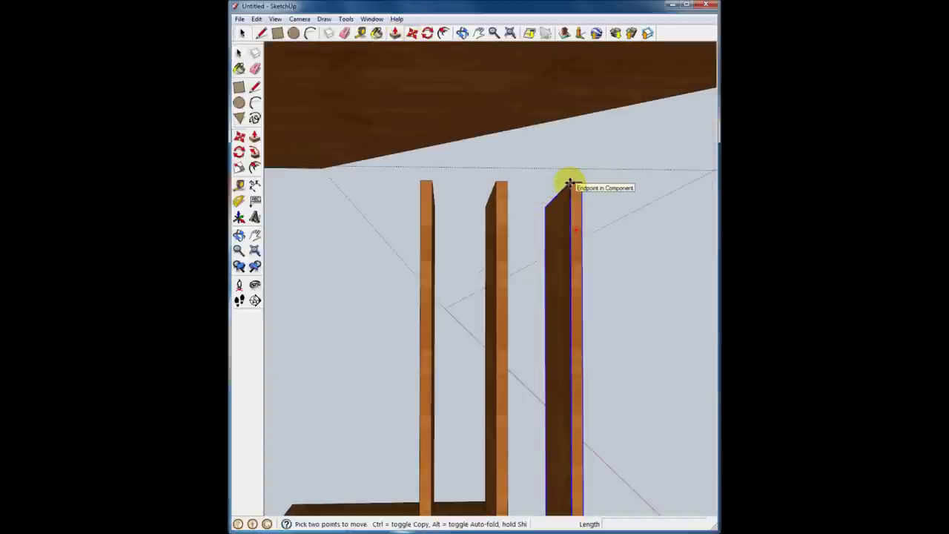
left_click(569, 182)
scroll(569, 184, "down", 6)
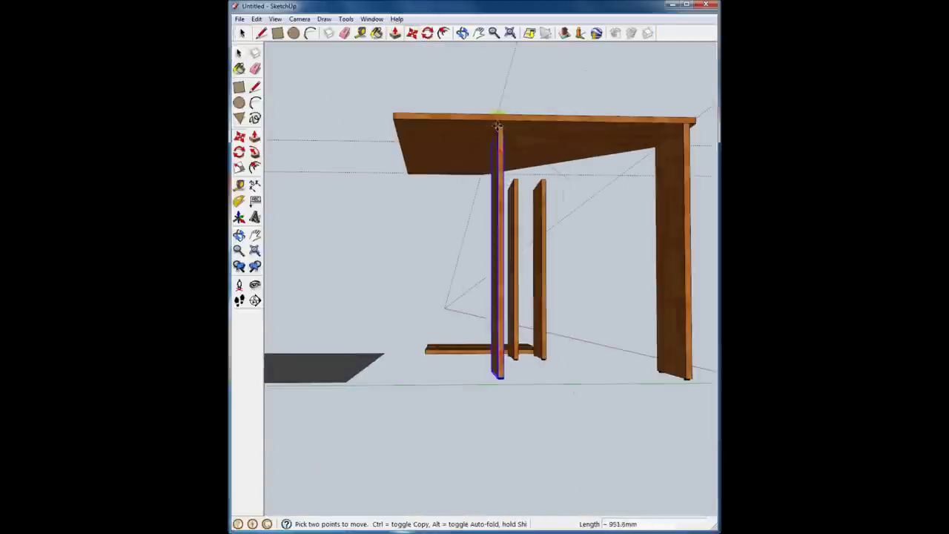
scroll(497, 122, "up", 2)
scroll(495, 118, "up", 2)
scroll(494, 117, "up", 1)
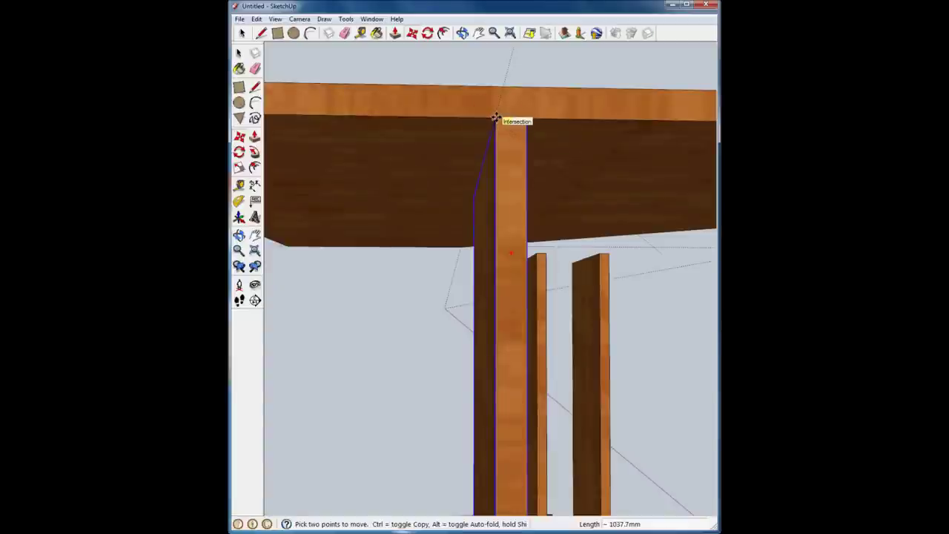
Step: Zoom to the whole model and orbit to look down on the boards
left_click(511, 33)
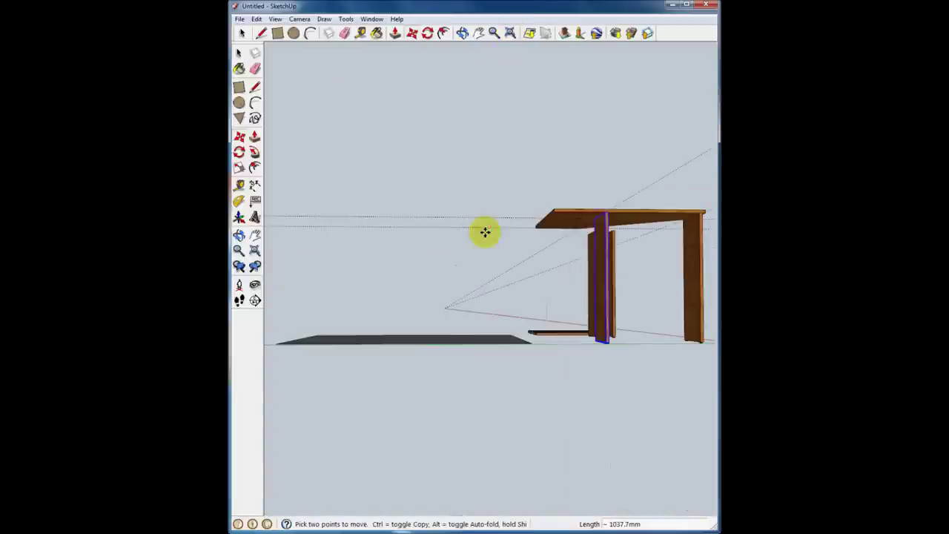
mouse_move(529, 223)
middle_mouse_down()
mouse_move(608, 286)
mouse_move(609, 273)
middle_mouse_up()
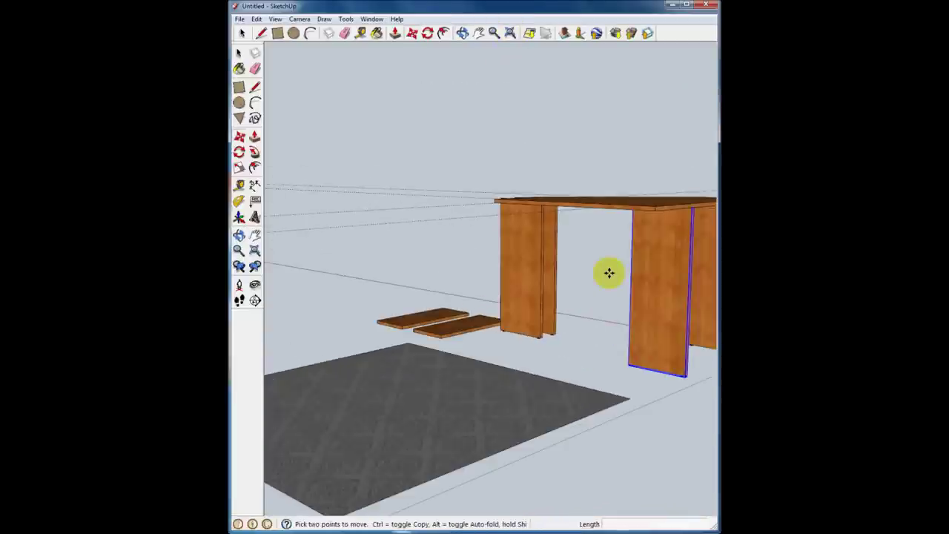
scroll(609, 273, "down", 3)
mouse_move(480, 259)
middle_mouse_down()
mouse_move(392, 276)
mouse_move(536, 327)
middle_mouse_up()
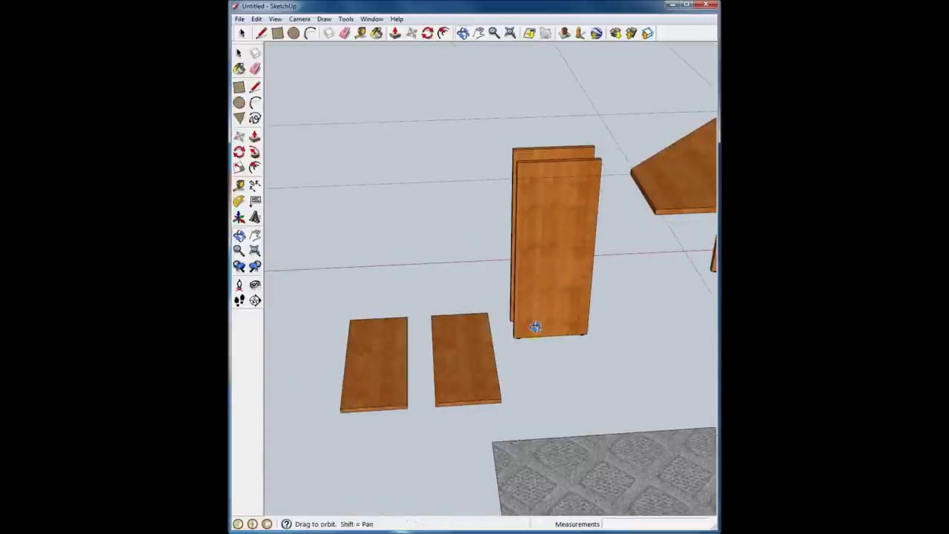
Step: Begin rotating the standing board, then cancel the unwanted rotation
left_click(428, 42)
left_click(428, 43)
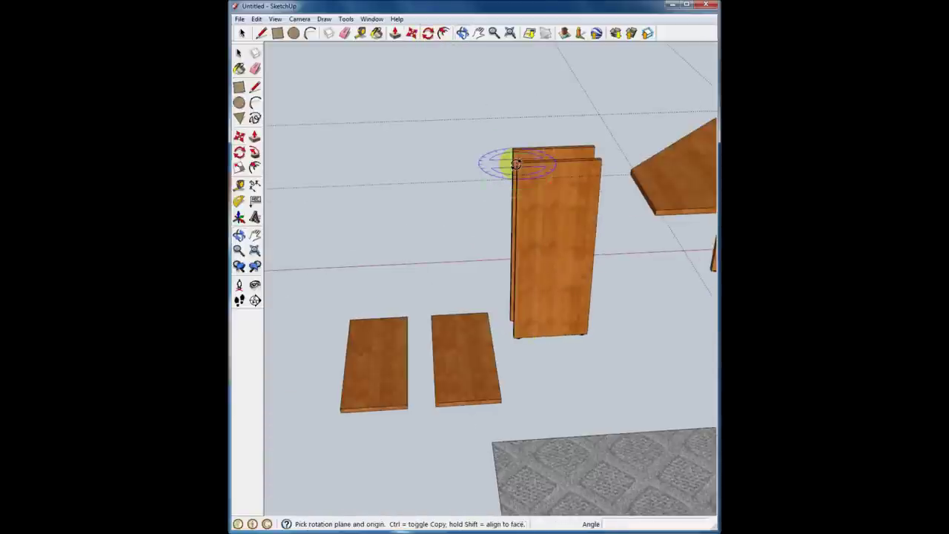
left_click_drag(515, 162, 591, 161)
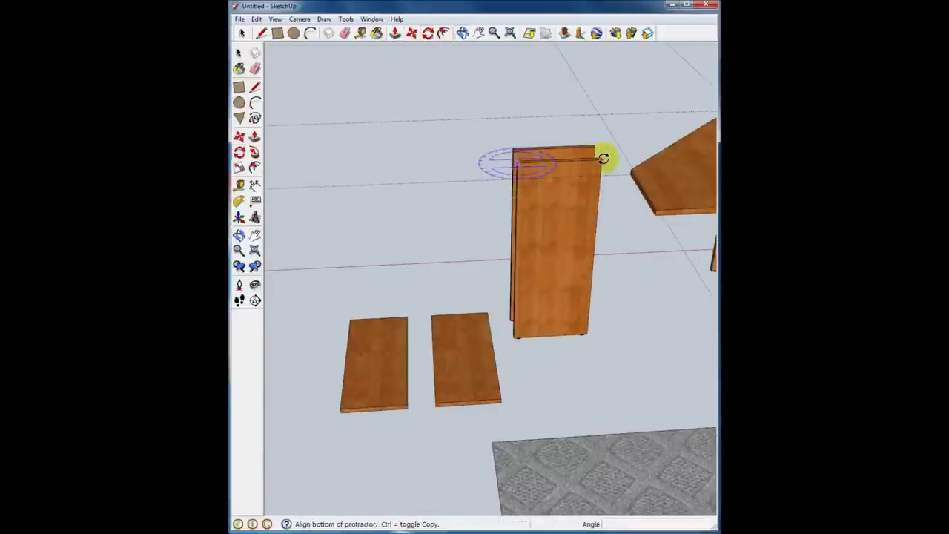
left_click(604, 159)
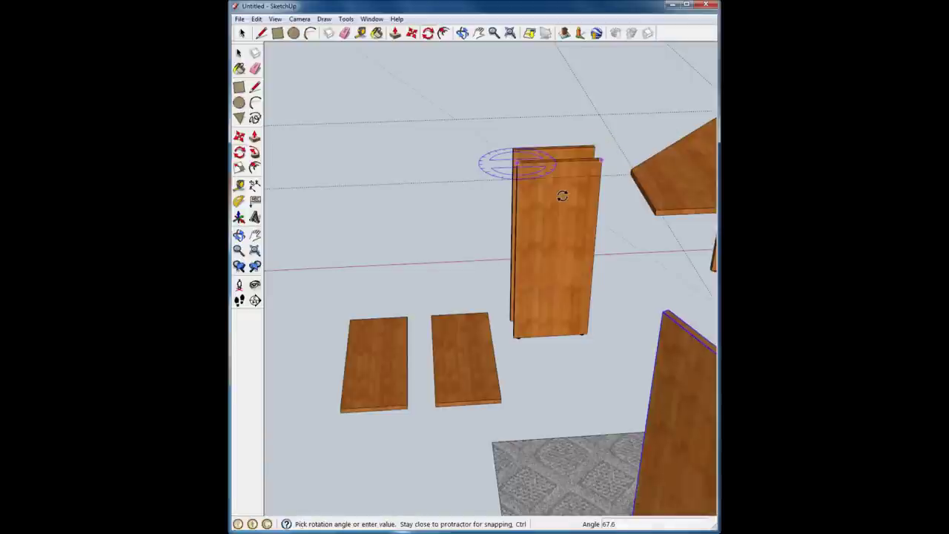
key("Escape")
Step: Rotate the front standing board 90° about its corner
left_click(242, 33)
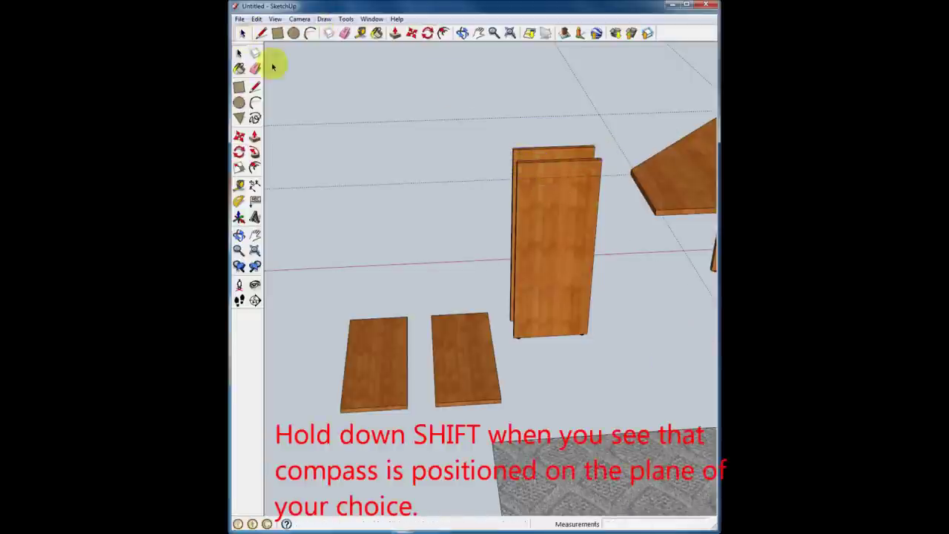
left_click(561, 195)
left_click(413, 33)
left_click(427, 33)
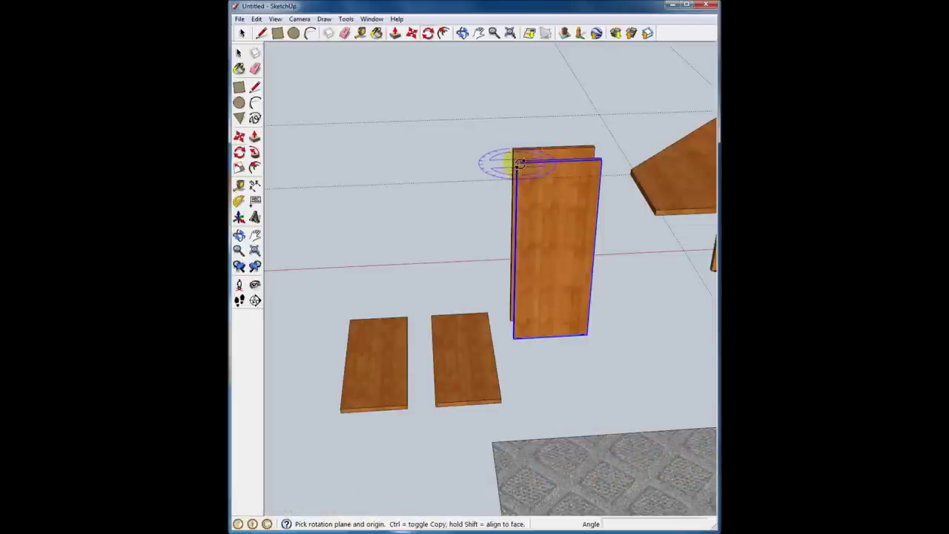
left_click_drag(516, 163, 576, 164)
left_click(598, 161)
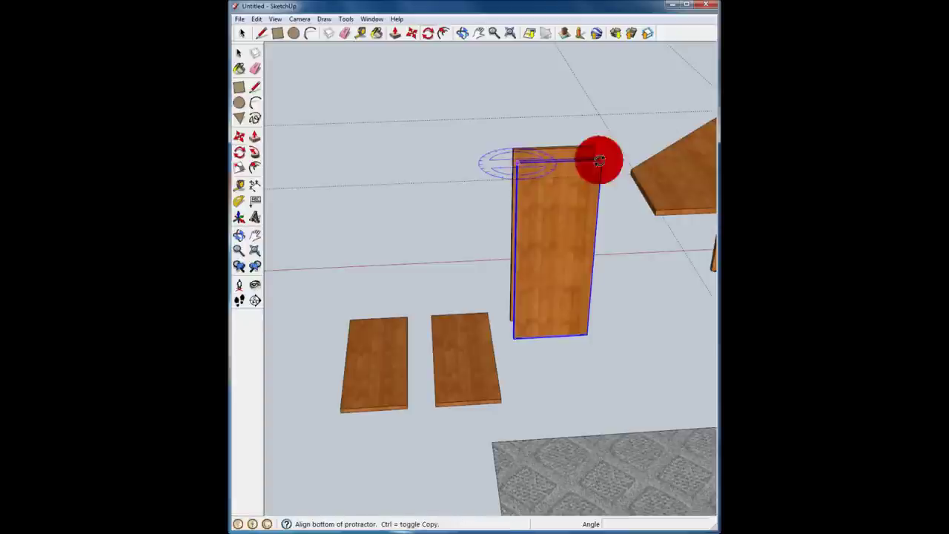
left_click(530, 209)
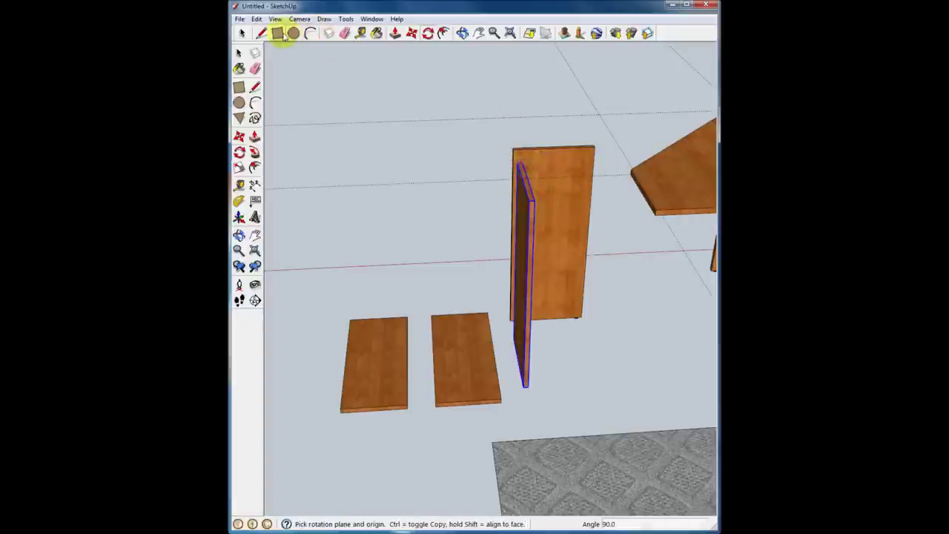
Step: Rotate the back panel 90° about its top corner
left_click(244, 32)
left_click(569, 157)
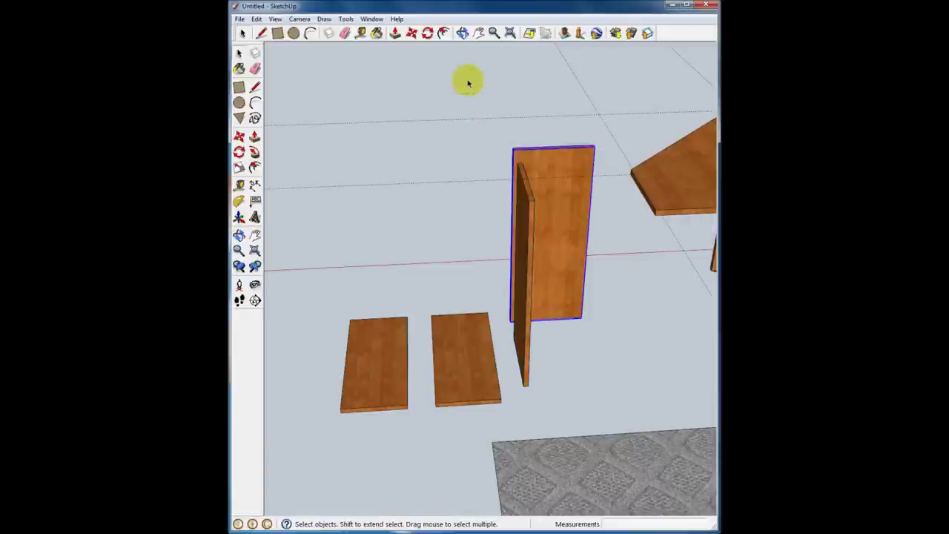
left_click(427, 34)
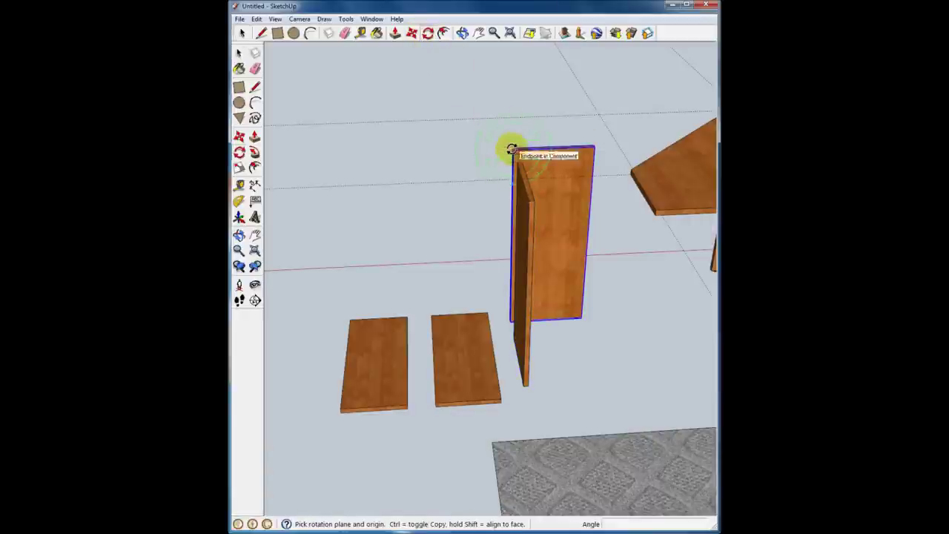
left_click(514, 152)
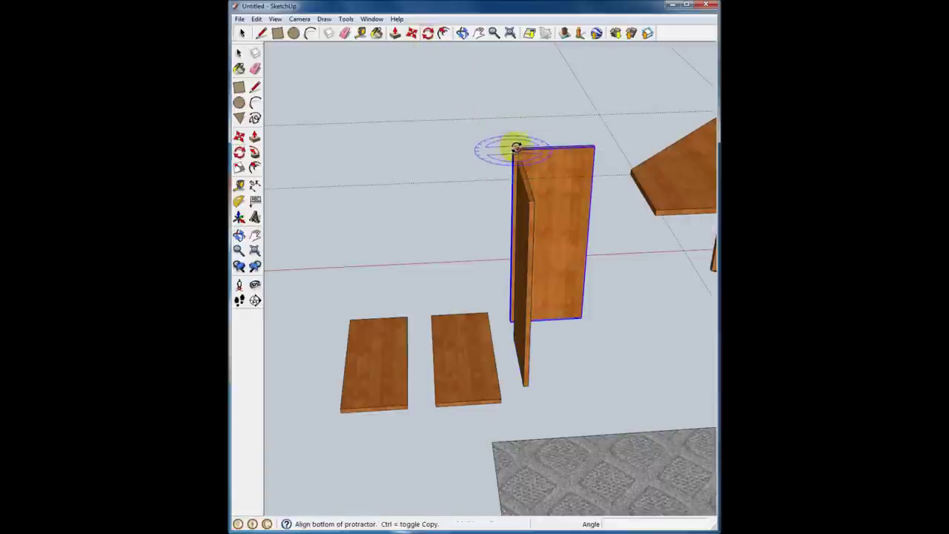
left_click(596, 148)
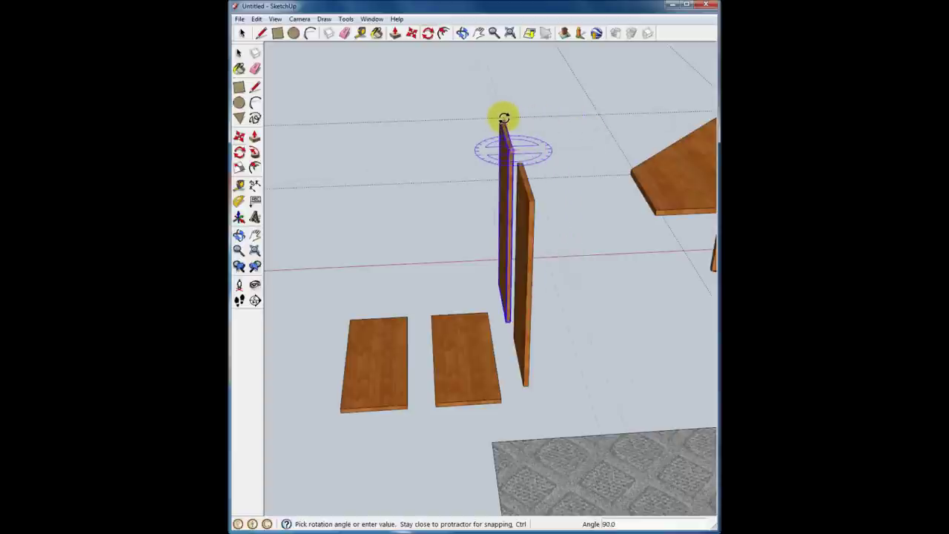
left_click(504, 117)
mouse_move(584, 220)
middle_mouse_down()
mouse_move(482, 131)
mouse_move(625, 256)
mouse_move(631, 199)
middle_mouse_up()
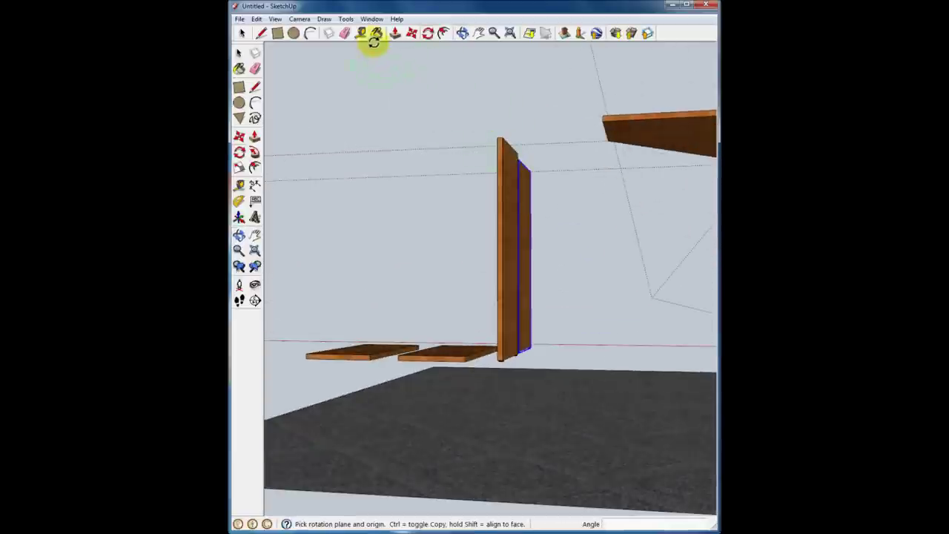
Step: Move the front vertical board against the cabinet edge
left_click(241, 33)
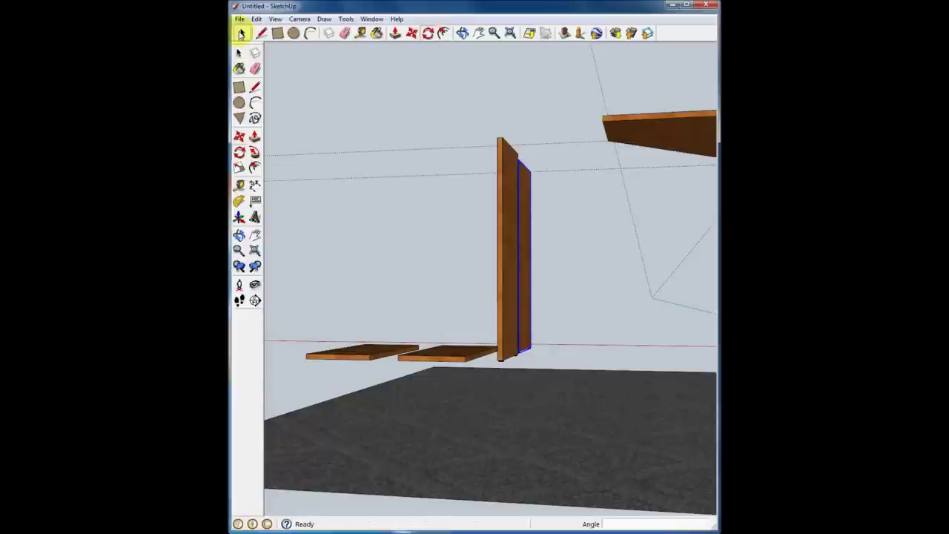
left_click(501, 161)
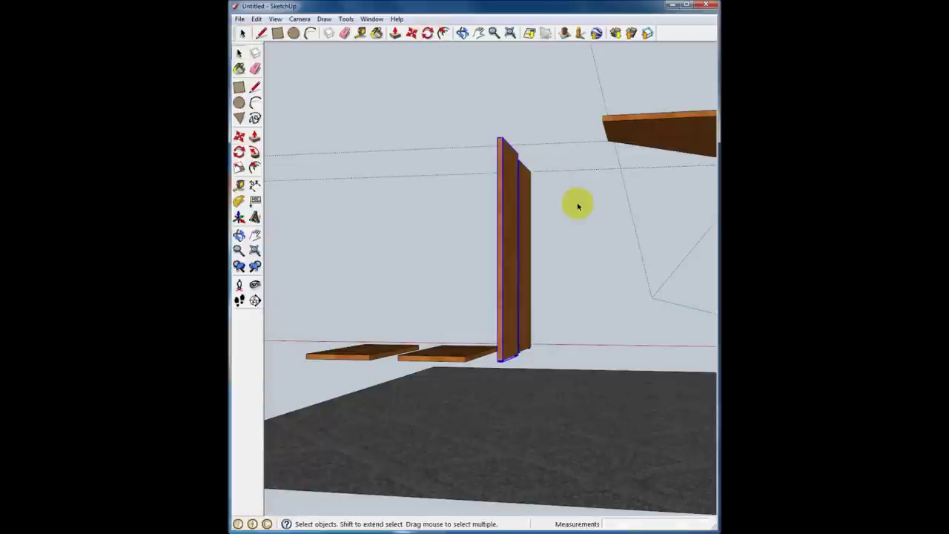
middle_click_drag(586, 201, 430, 193)
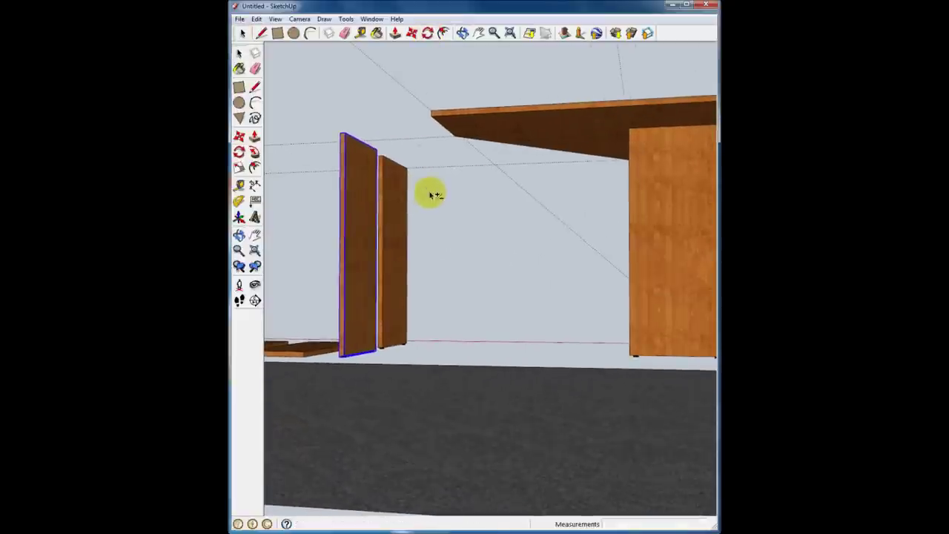
left_click(411, 33)
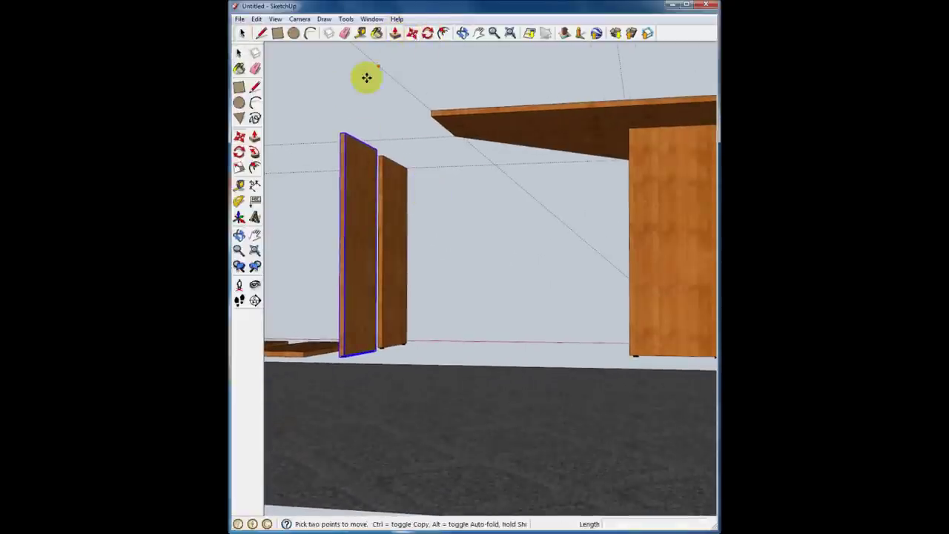
left_click(344, 131)
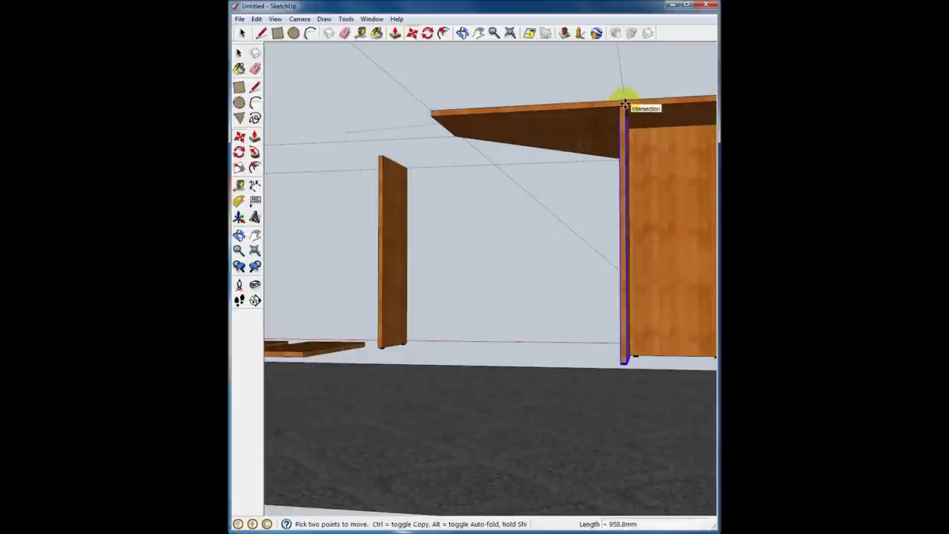
scroll(625, 103, "up", 3)
mouse_move(582, 143)
middle_mouse_down()
mouse_move(619, 218)
mouse_move(638, 193)
mouse_move(540, 170)
middle_mouse_up()
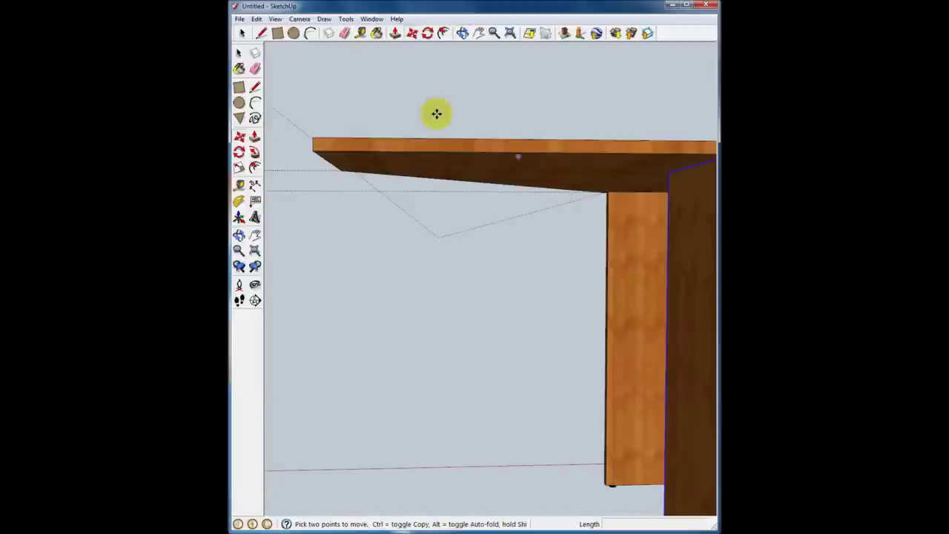
mouse_move(345, 197)
middle_mouse_down()
mouse_move(524, 226)
mouse_move(419, 125)
middle_mouse_up()
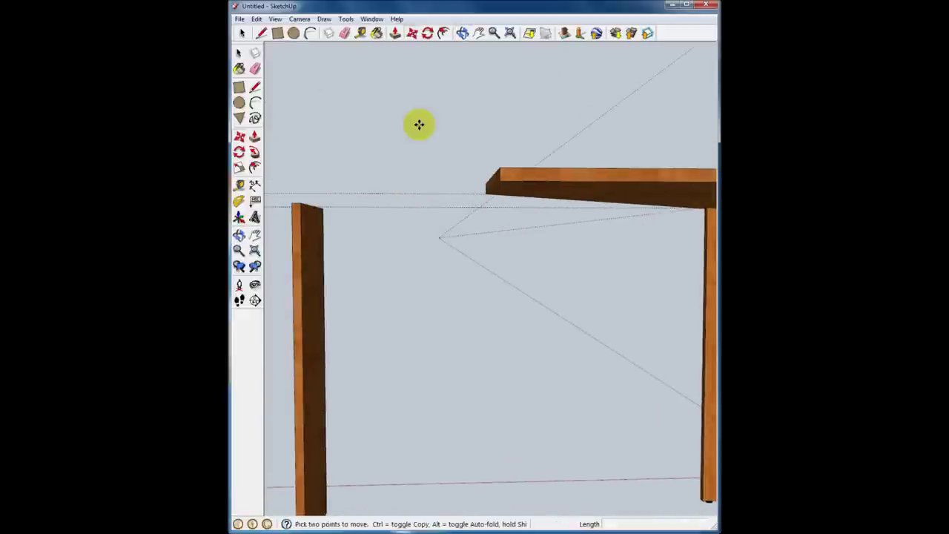
Step: Move the left leg under the tabletop corner
left_click(239, 53)
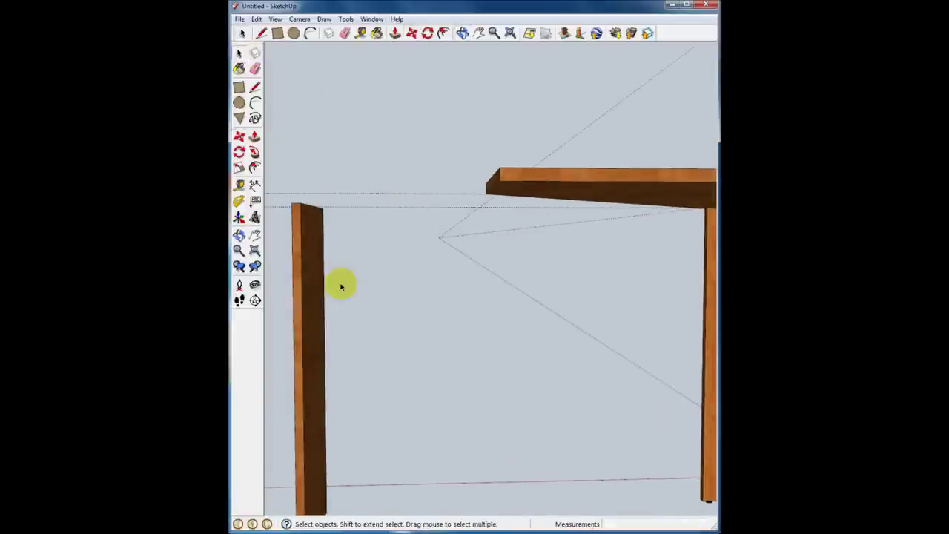
key("o")
middle_click_drag(444, 289, 299, 234)
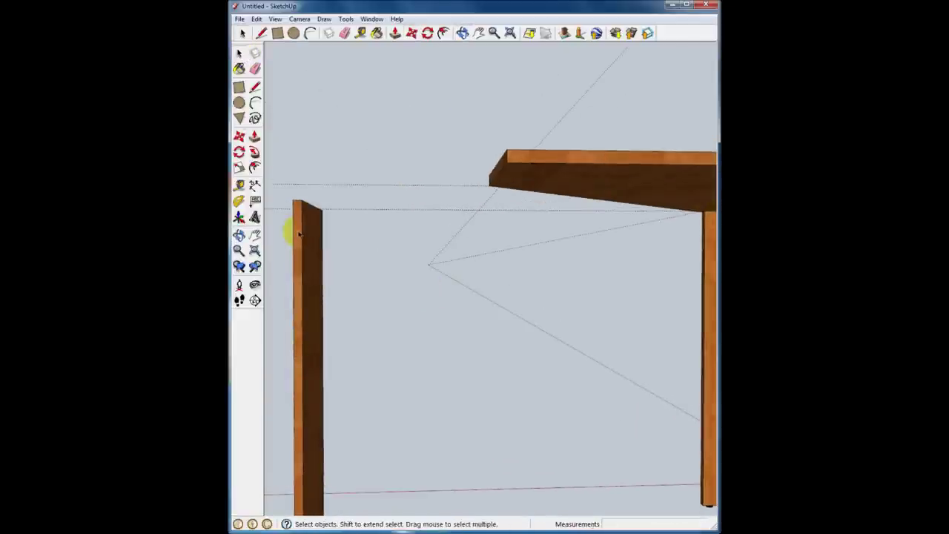
left_click(296, 226)
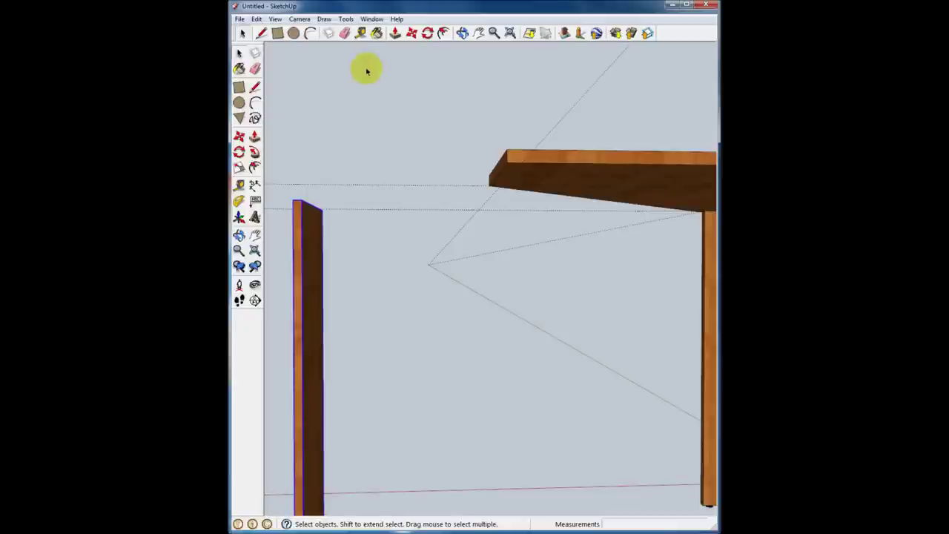
left_click(412, 33)
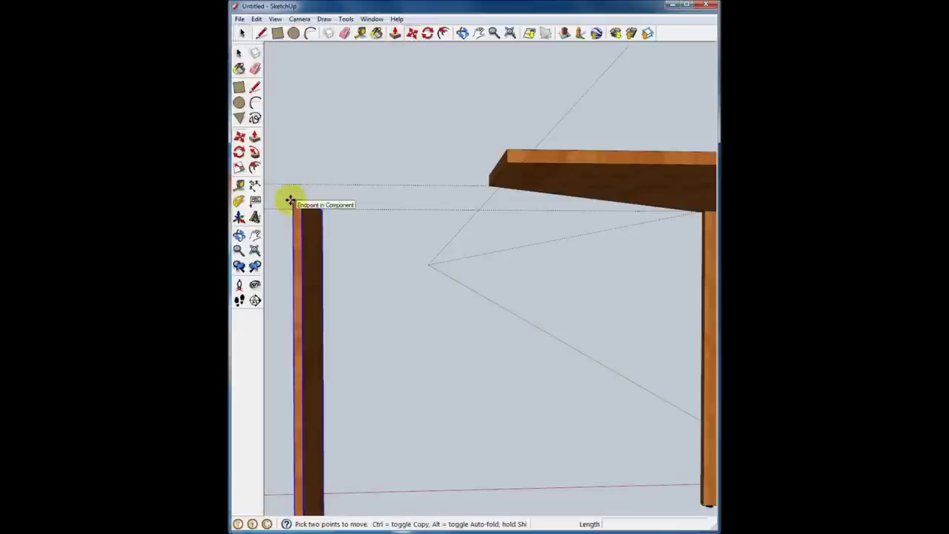
left_click_drag(291, 200, 520, 161)
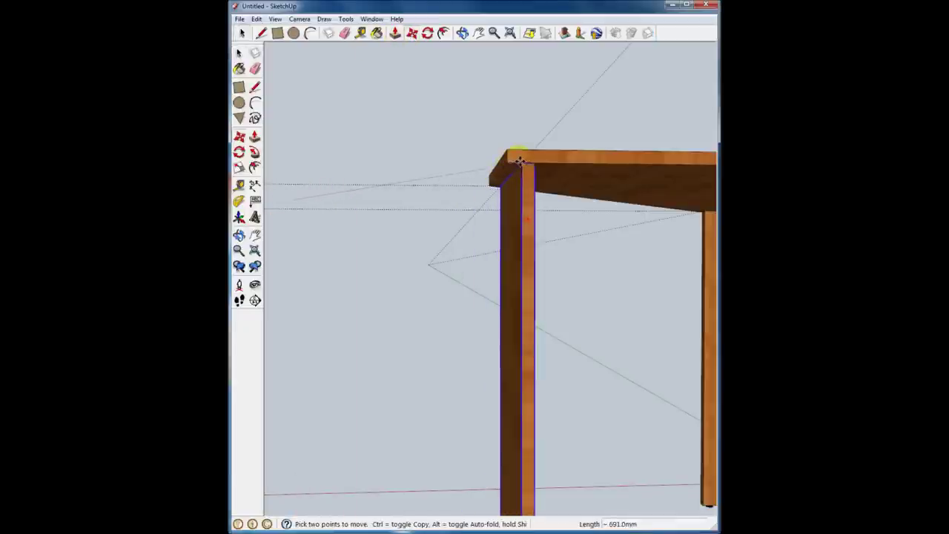
Step: Zoom out and orbit around the assembled desk frame and rug from several angles
middle_click_drag(524, 164, 530, 275)
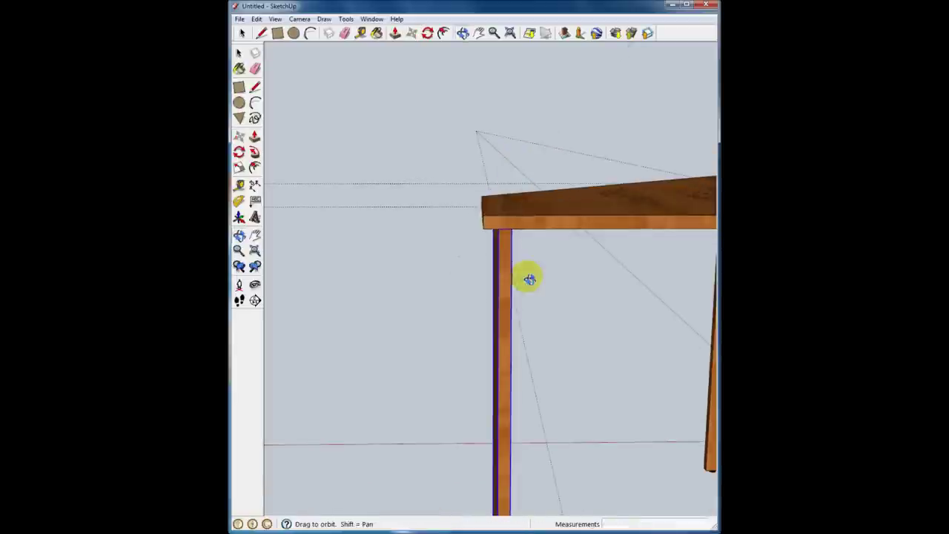
left_click(510, 32)
mouse_move(556, 233)
middle_mouse_down()
mouse_move(544, 180)
mouse_move(555, 189)
middle_mouse_up()
scroll(554, 188, "up", 3)
mouse_move(583, 227)
middle_mouse_down()
mouse_move(657, 364)
mouse_move(635, 247)
mouse_move(569, 180)
mouse_move(505, 199)
mouse_move(564, 201)
middle_mouse_up()
key("m")
mouse_move(345, 201)
middle_mouse_down()
mouse_move(413, 209)
mouse_move(460, 250)
mouse_move(390, 254)
middle_mouse_up()
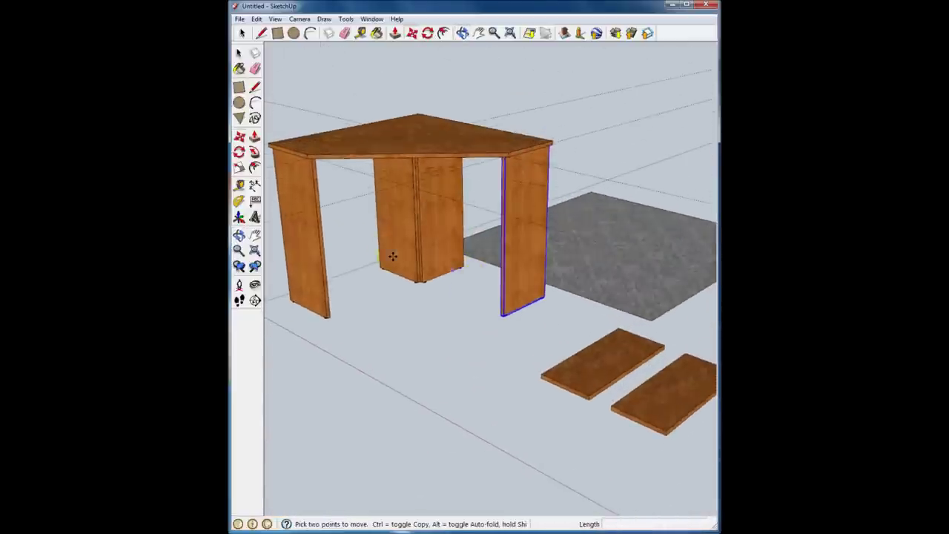
middle_click_drag(370, 186, 416, 225)
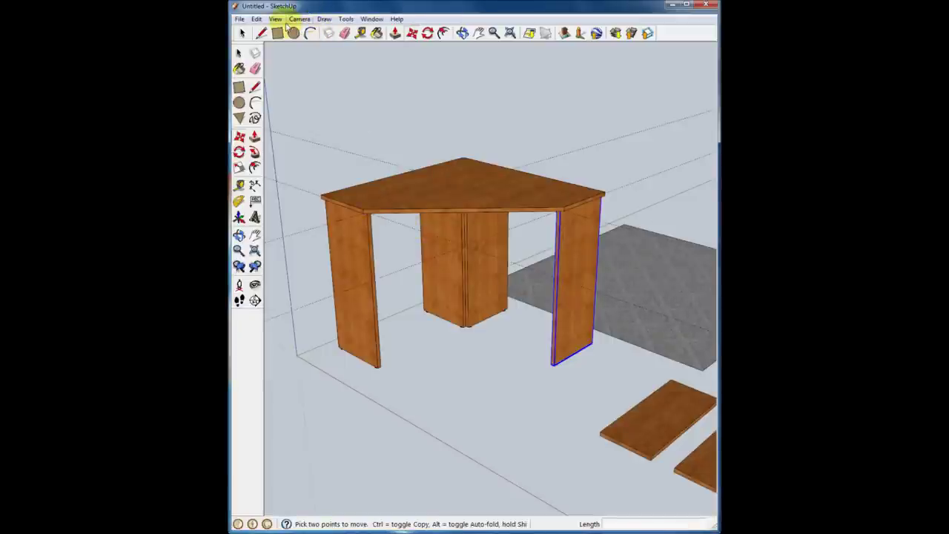
left_click(256, 18)
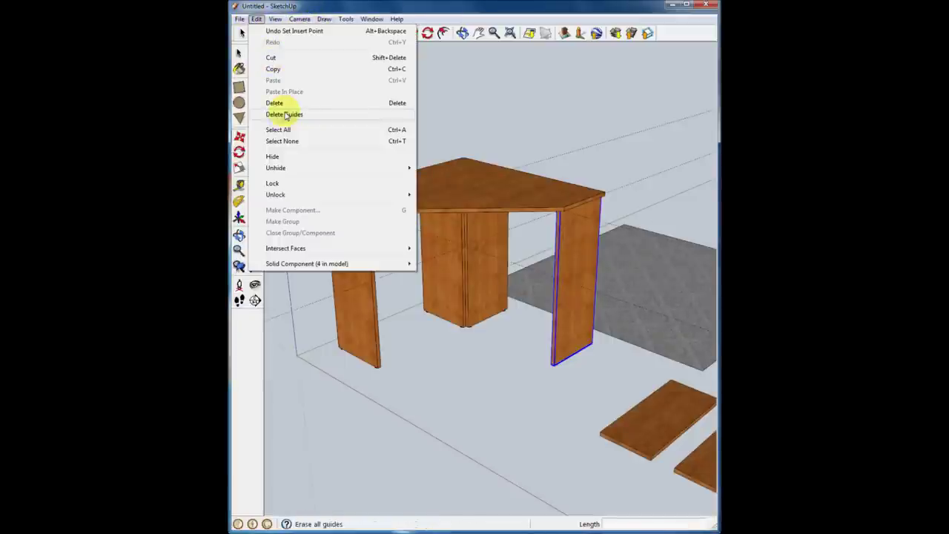
Step: Delete all existing guide lines from the model
left_click(285, 115)
left_click(361, 33)
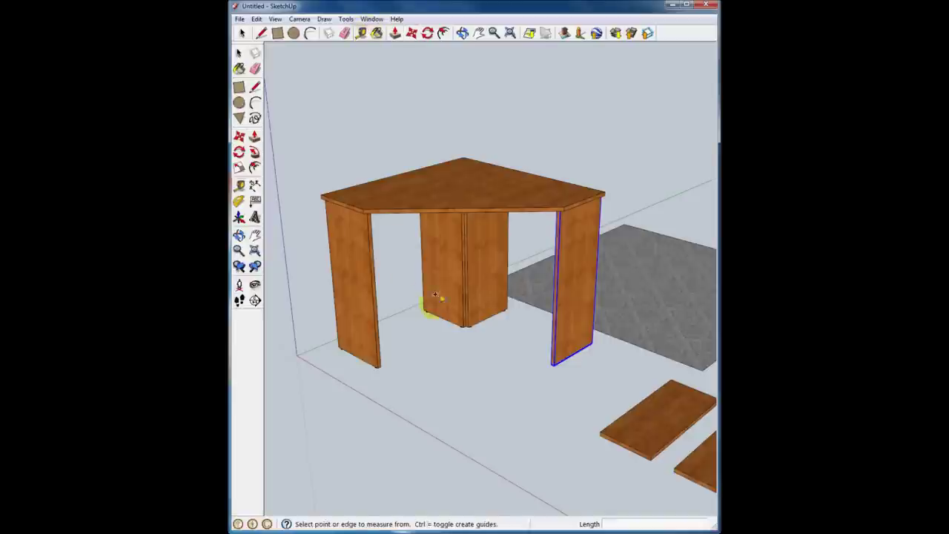
scroll(439, 311, "up", 3)
scroll(438, 317, "up", 2)
Step: Measure new guides up from the pedestal base, one 400 mm up, then zoom to fit
left_click(446, 322)
type("200")
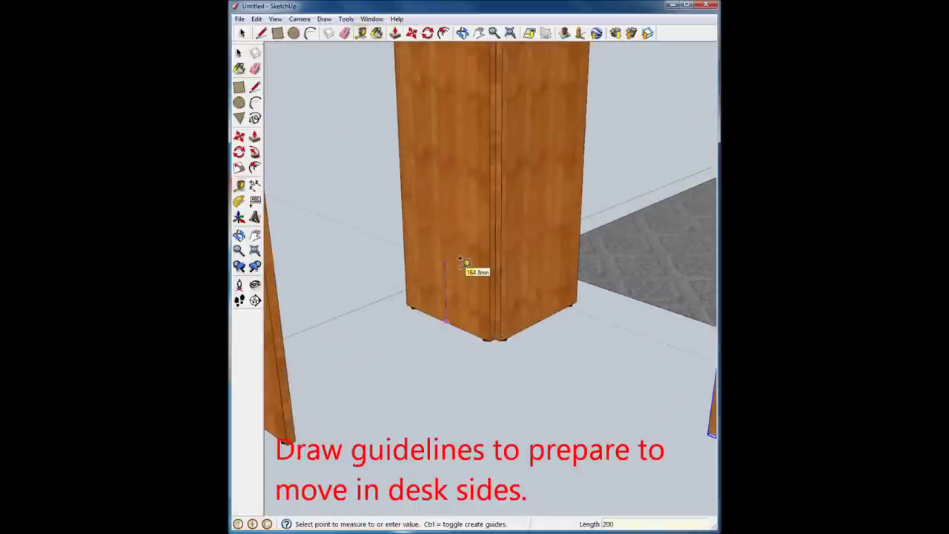
key("Return")
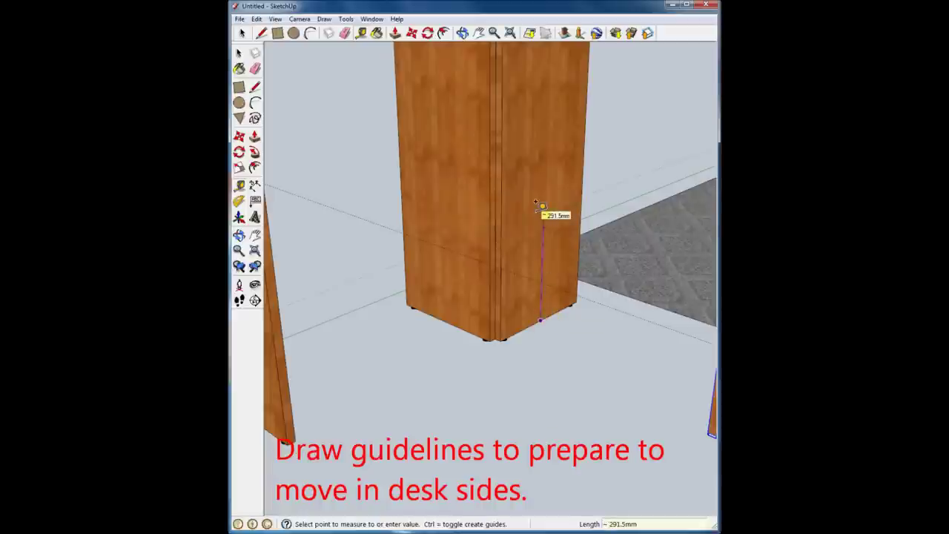
type("400")
key("Return")
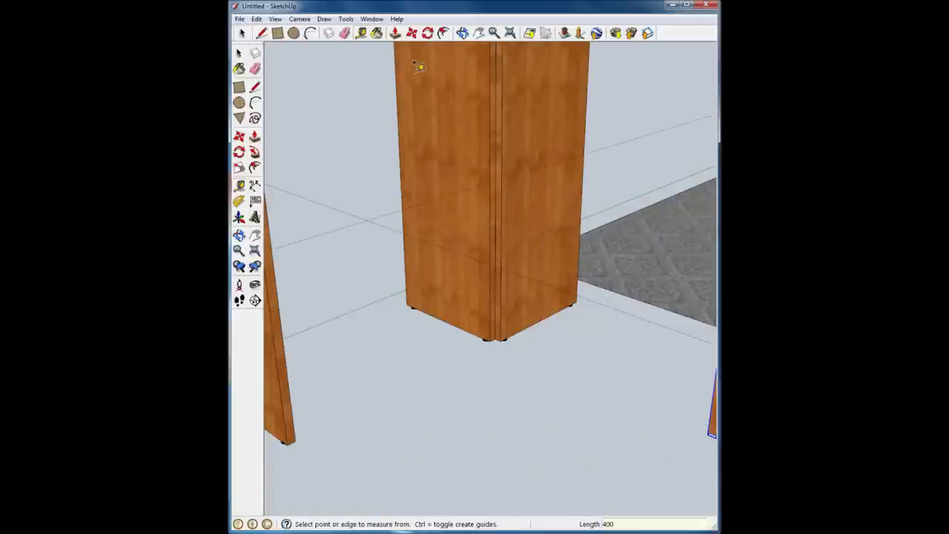
left_click(510, 32)
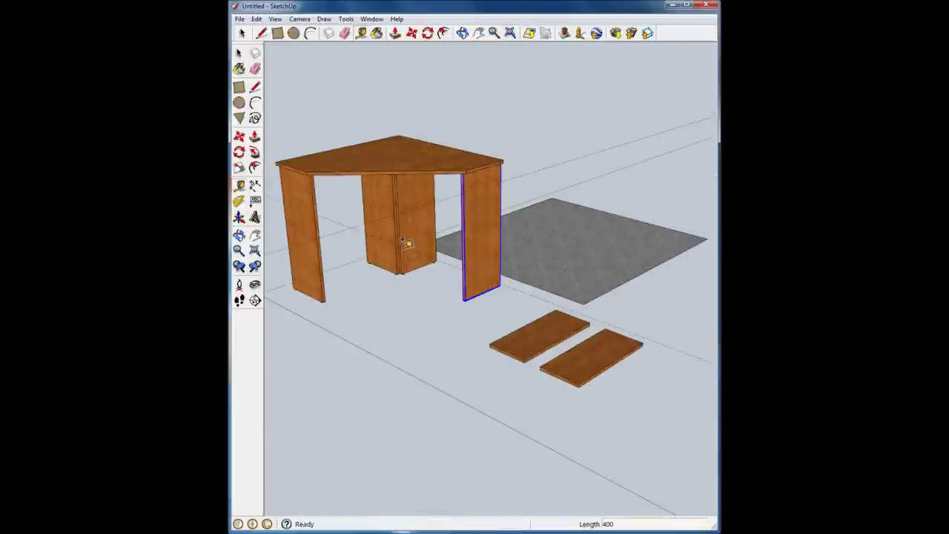
key("space")
Step: Move the left floor plank into a low shelf between the left side and pedestal
left_click(567, 318)
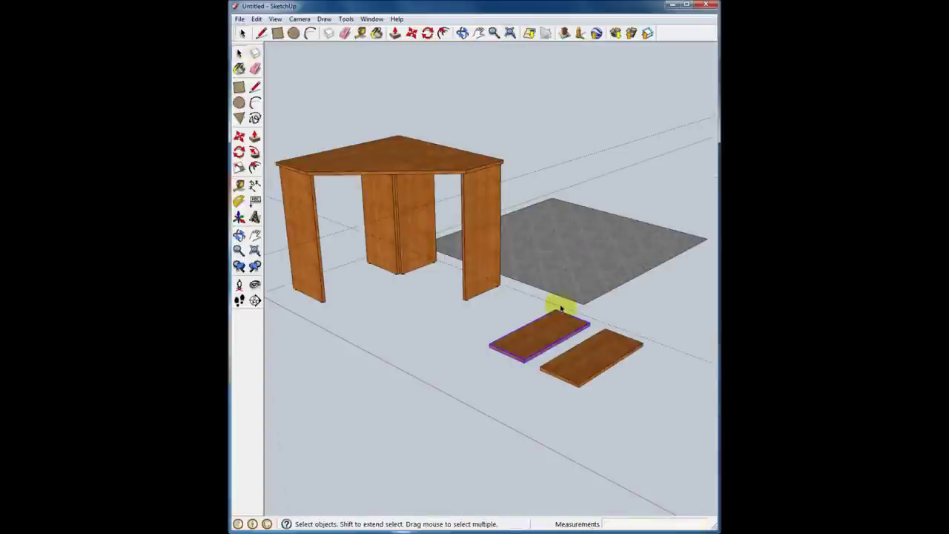
left_click(412, 33)
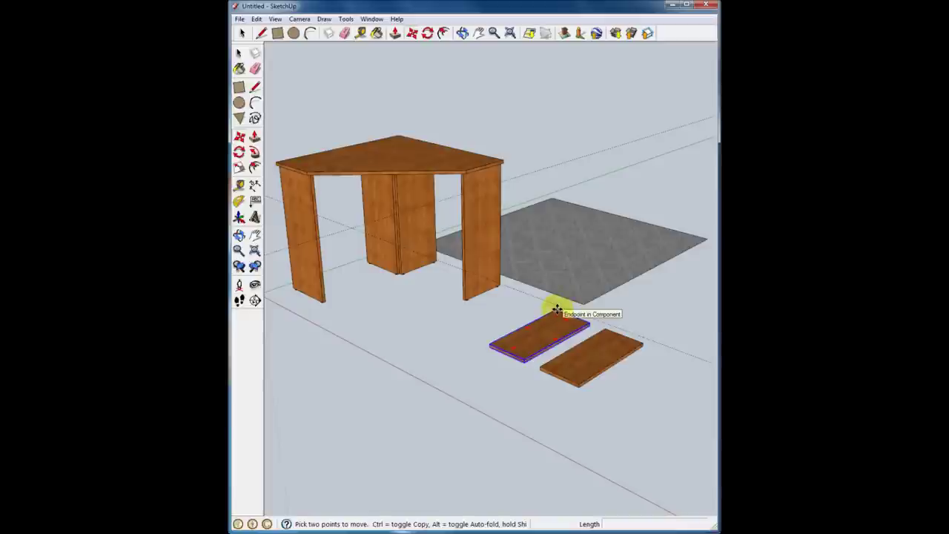
scroll(588, 321, "up", 3)
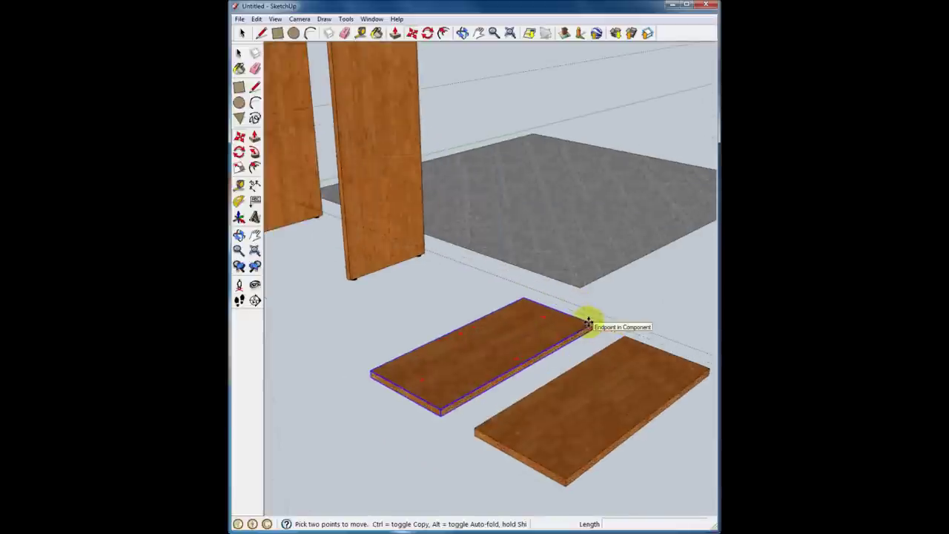
left_click(595, 325)
scroll(276, 215, "down", 2)
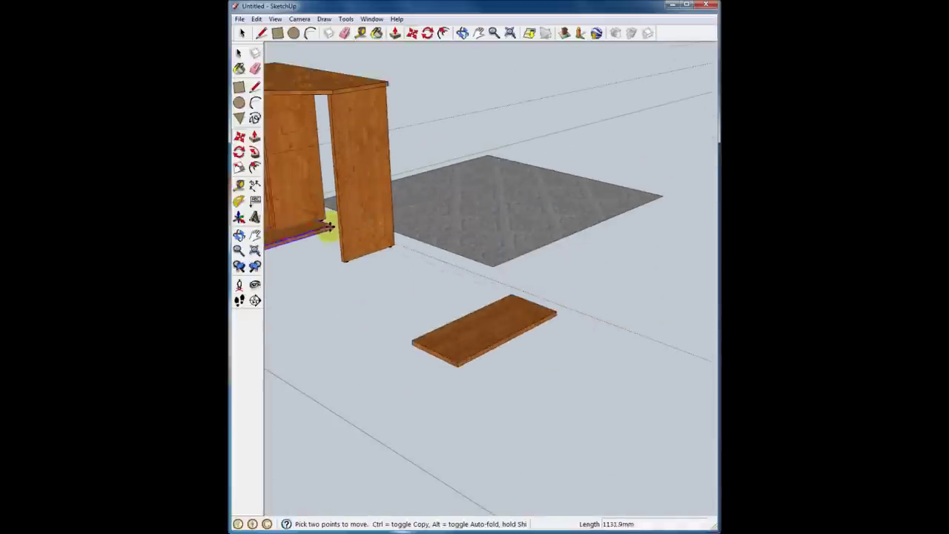
middle_click_drag(270, 194, 393, 226)
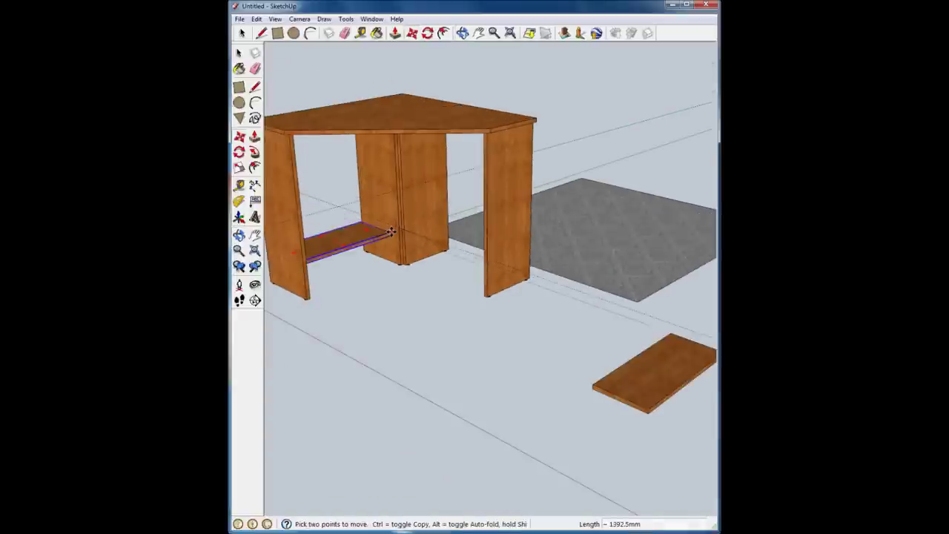
scroll(390, 232, "up", 2)
scroll(393, 228, "up", 1)
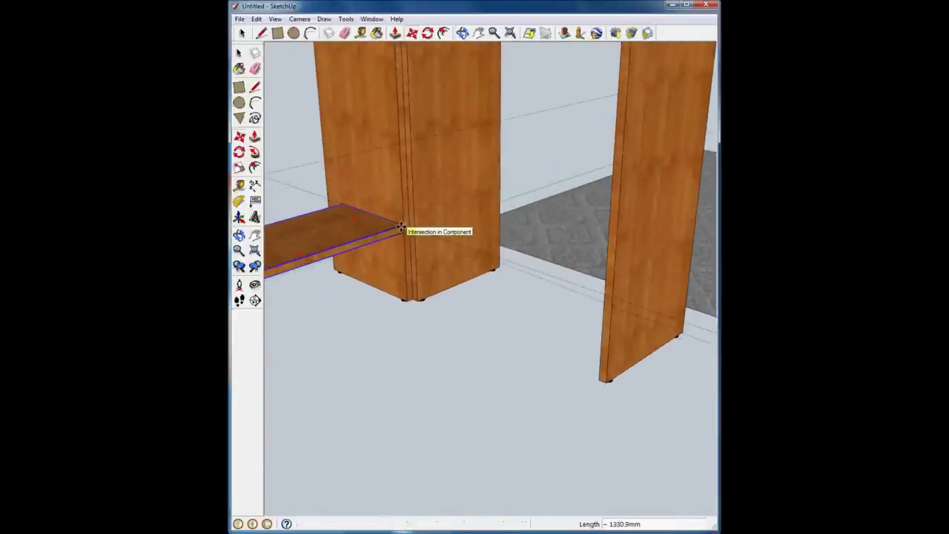
mouse_move(400, 227)
middle_mouse_down()
mouse_move(360, 234)
mouse_move(443, 248)
mouse_move(344, 237)
mouse_move(379, 248)
mouse_move(585, 261)
mouse_move(551, 253)
mouse_move(437, 275)
mouse_move(473, 255)
middle_mouse_up()
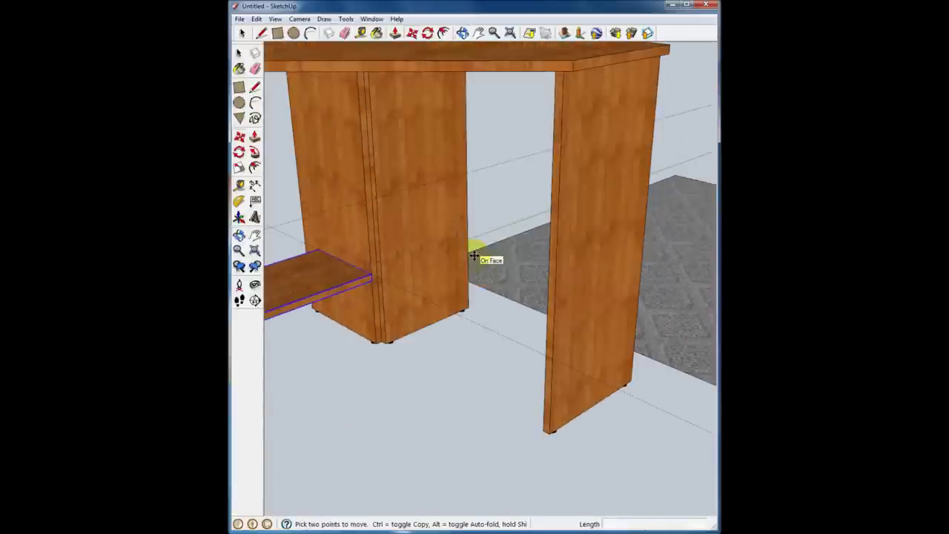
mouse_move(492, 256)
middle_mouse_down()
mouse_move(587, 254)
mouse_move(515, 270)
middle_mouse_up()
scroll(599, 261, "down", 5)
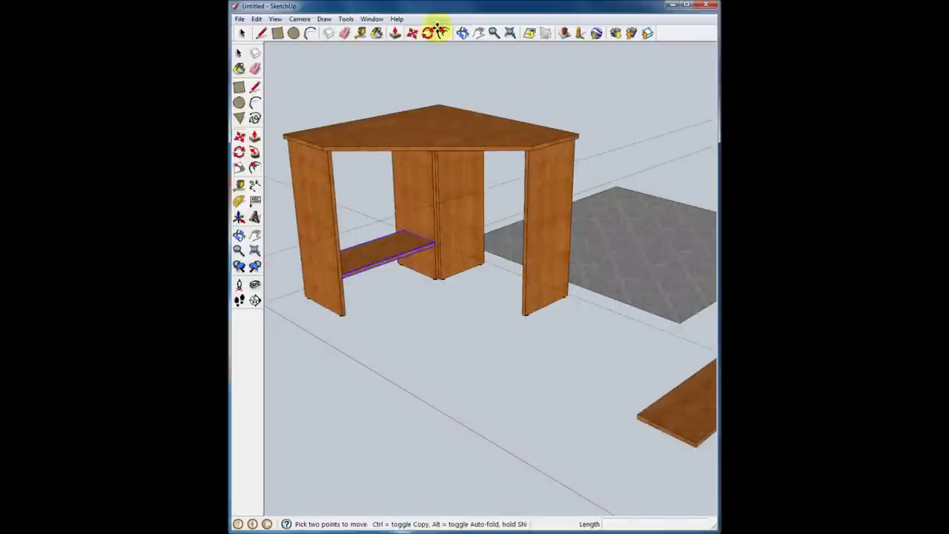
Step: Select the remaining loose board and start moving it
left_click(241, 33)
left_click(691, 384)
left_click(409, 35)
mouse_move(597, 340)
middle_mouse_down()
mouse_move(512, 328)
mouse_move(561, 416)
middle_mouse_up()
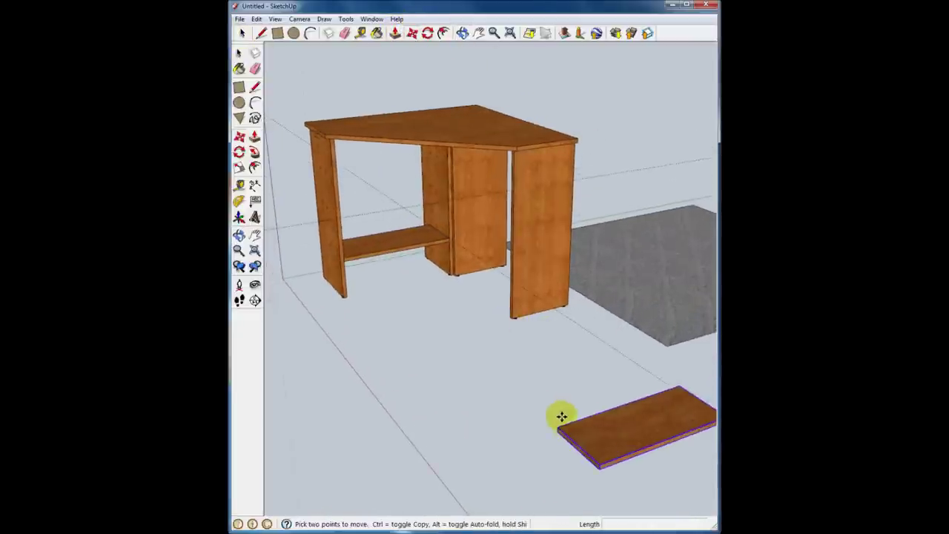
Step: Turn the second plank 180° with the Rotate tool
key("q")
left_click_drag(592, 441, 591, 386)
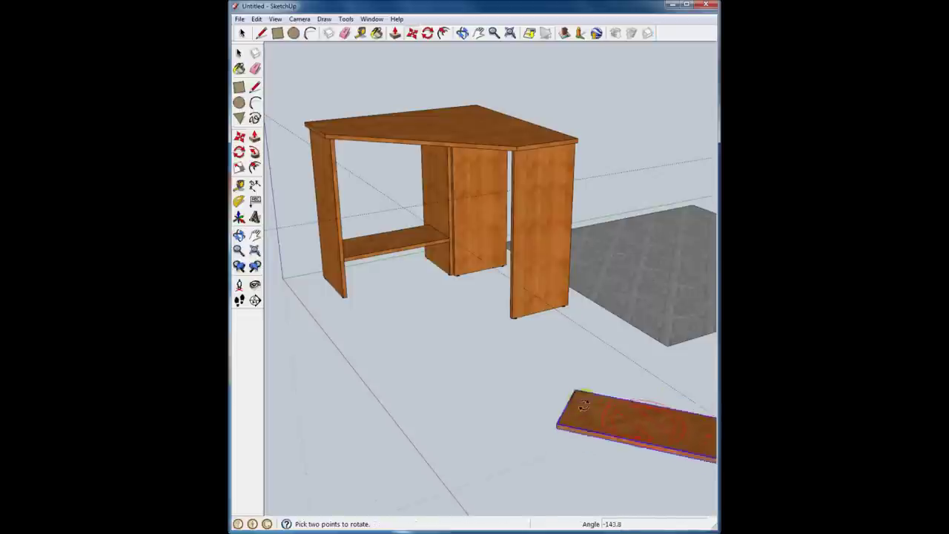
left_click(592, 384)
Step: Move the plank in as the right shelf beside the pedestal and orbit to check it
key("m")
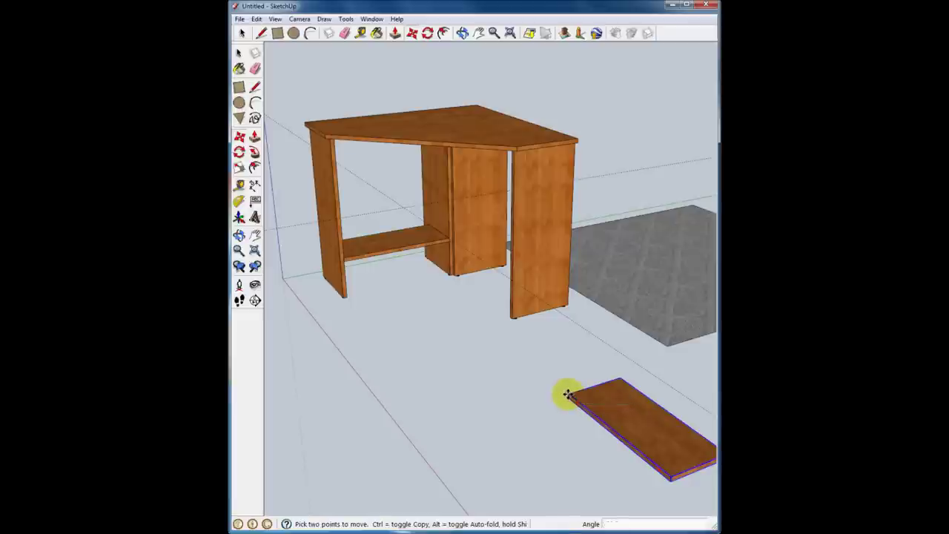
left_click(454, 202)
mouse_move(455, 201)
middle_mouse_down()
mouse_move(589, 275)
mouse_move(592, 248)
mouse_move(630, 227)
mouse_move(468, 291)
mouse_move(466, 333)
mouse_move(441, 371)
middle_mouse_up()
mouse_move(448, 295)
middle_mouse_down()
mouse_move(458, 186)
mouse_move(409, 221)
mouse_move(712, 238)
middle_mouse_up()
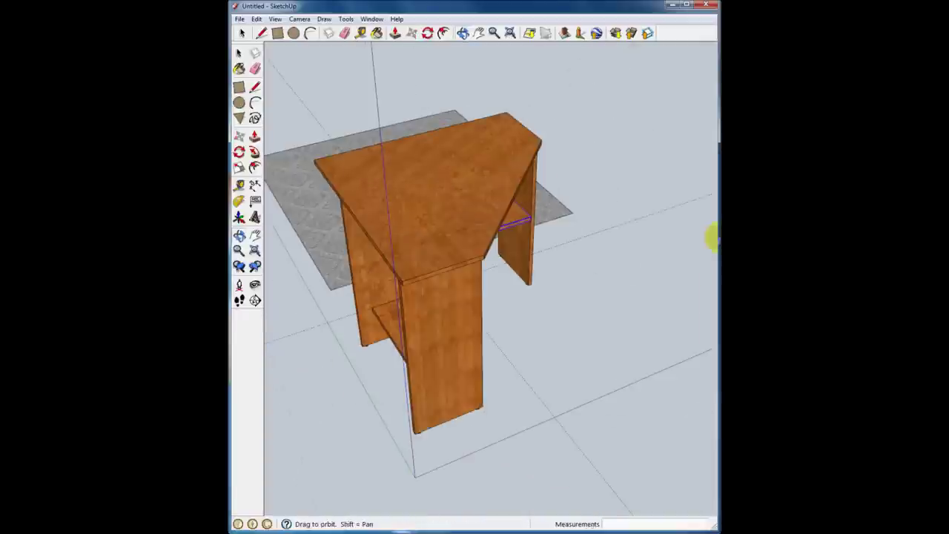
mouse_move(492, 250)
middle_mouse_down()
mouse_move(609, 319)
mouse_move(432, 314)
mouse_move(492, 328)
mouse_move(358, 66)
middle_mouse_up()
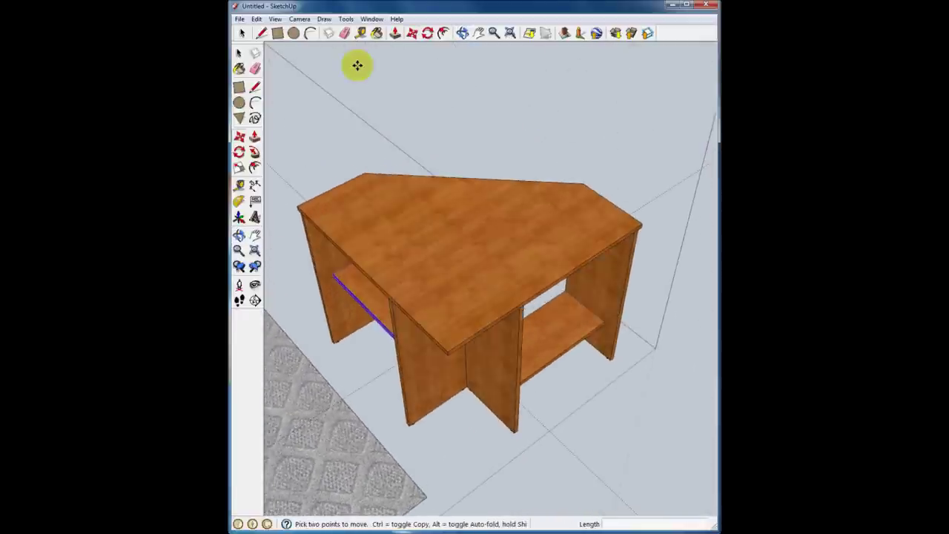
Step: Open the desk top group and lay Tape Measure guides about 100 mm in from its front corner
double_click(464, 273)
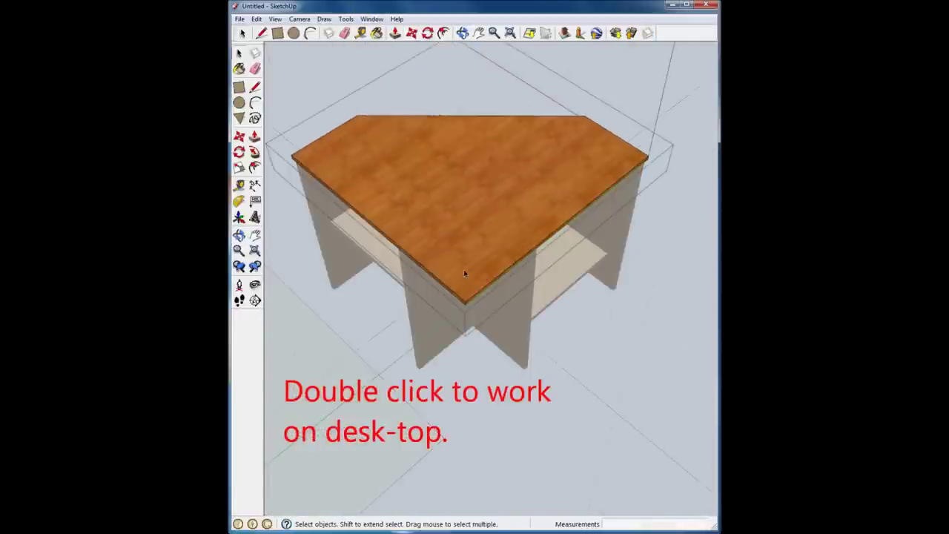
left_click(362, 33)
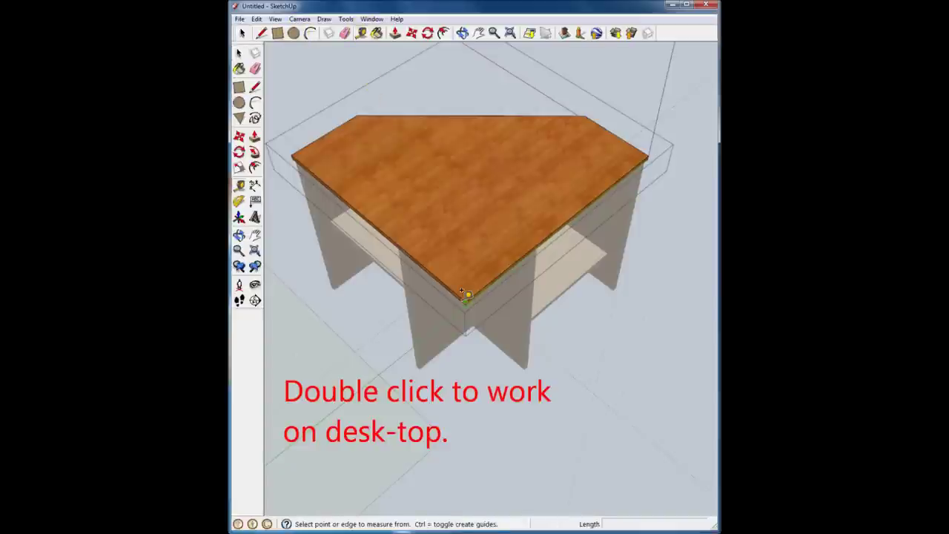
left_click(450, 286)
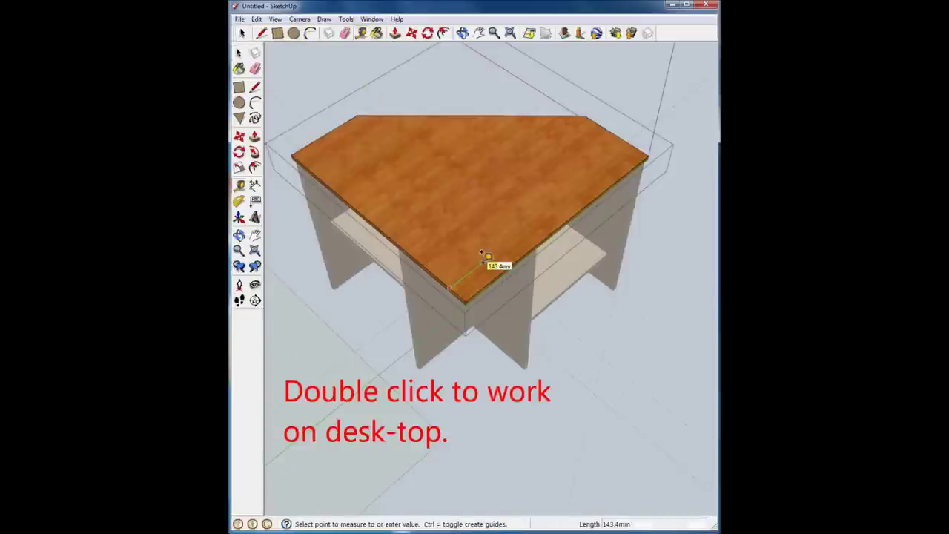
type("0")
key("Return")
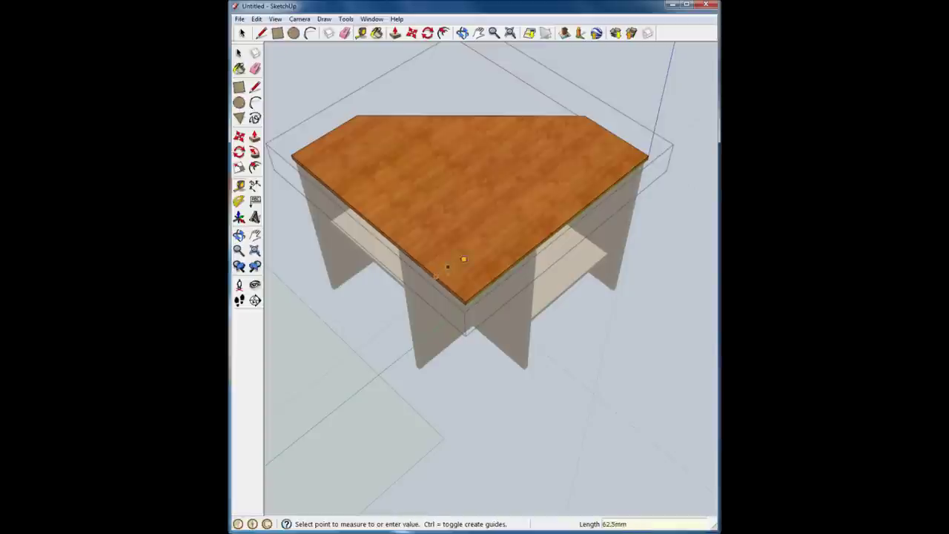
type("0")
key("Return")
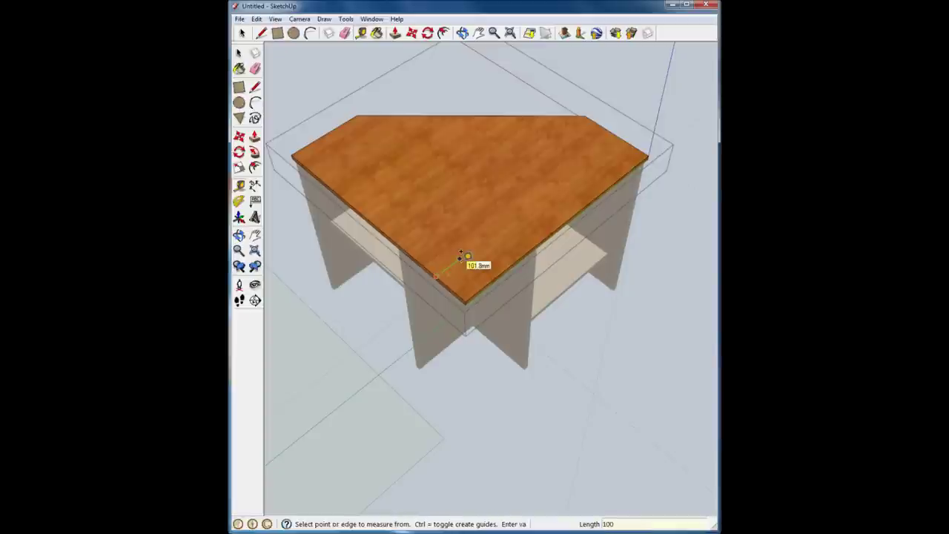
left_click(440, 274)
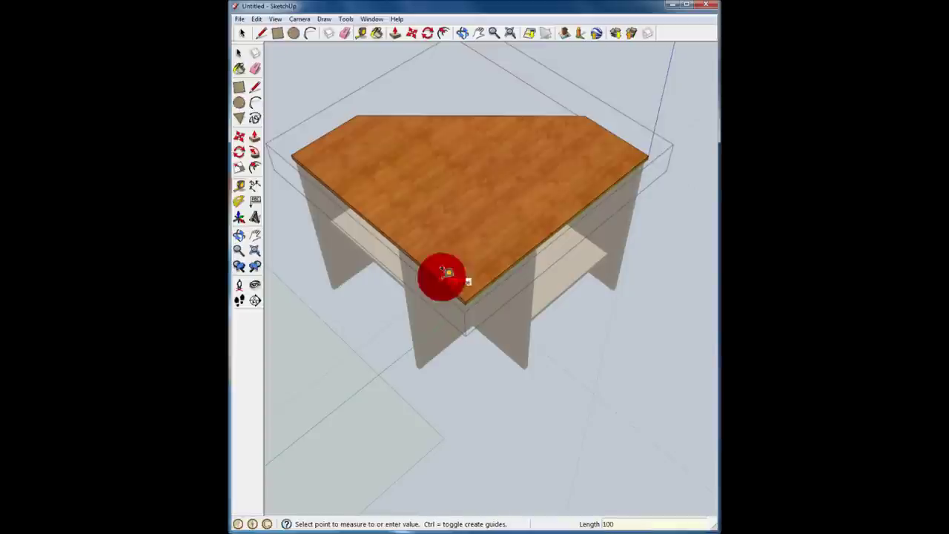
type("100")
key("Return")
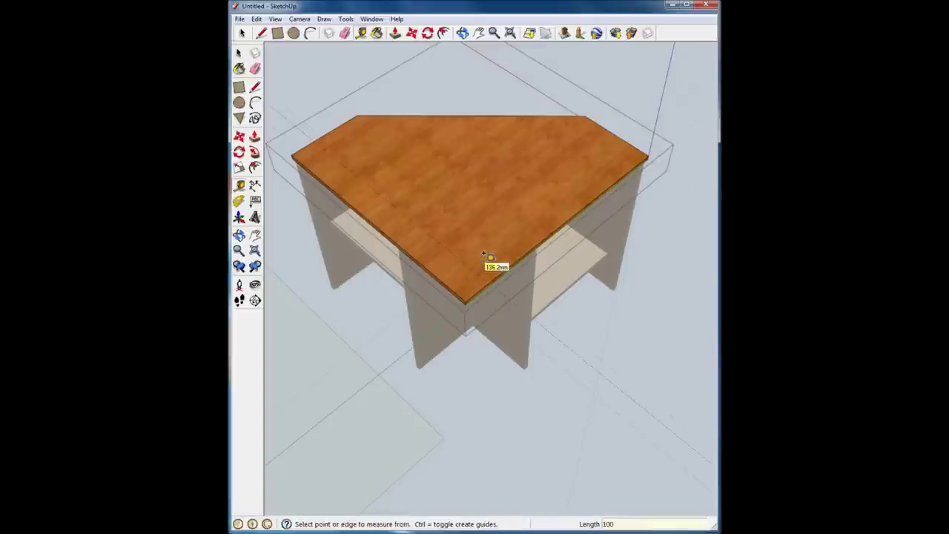
left_click(501, 270)
left_click(492, 256)
Step: Draw a 40 mm radius circle at the guides, then delete all guide lines
key("c")
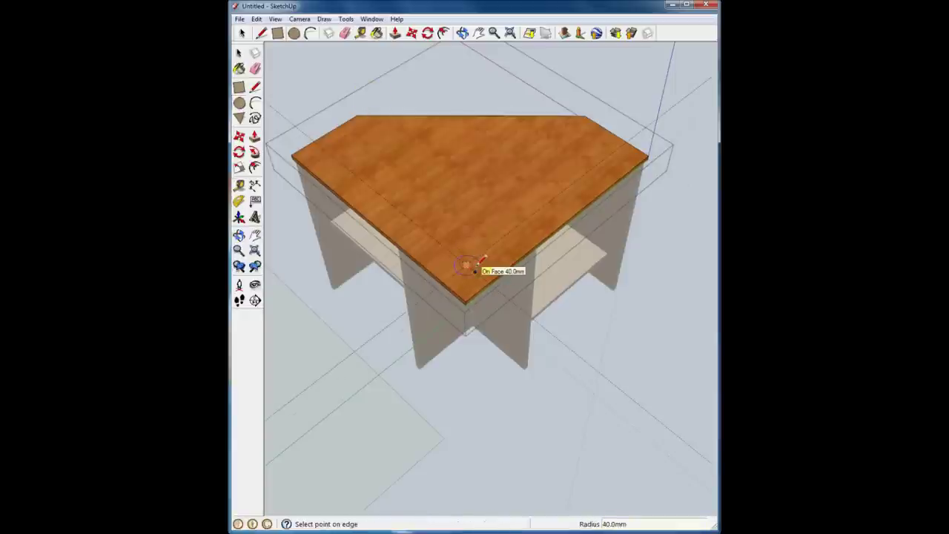
type("0")
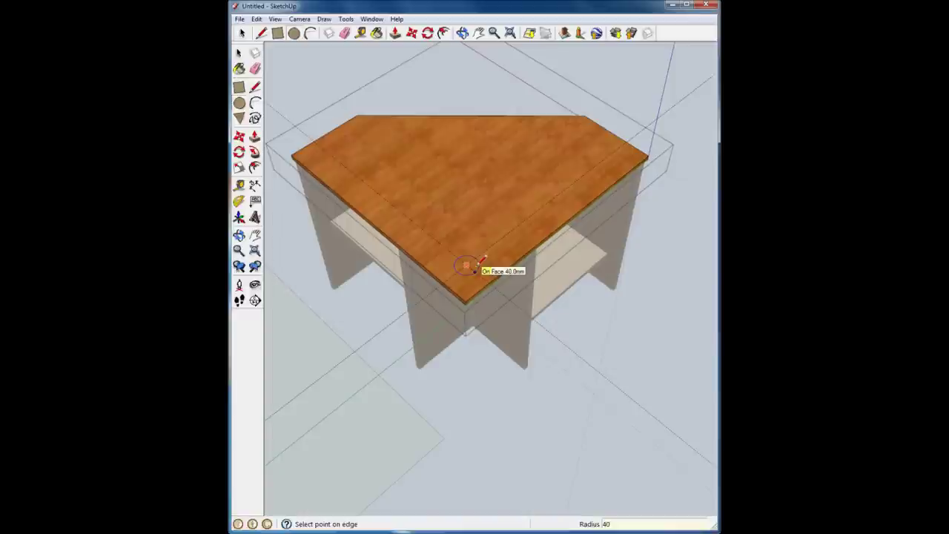
left_click(257, 19)
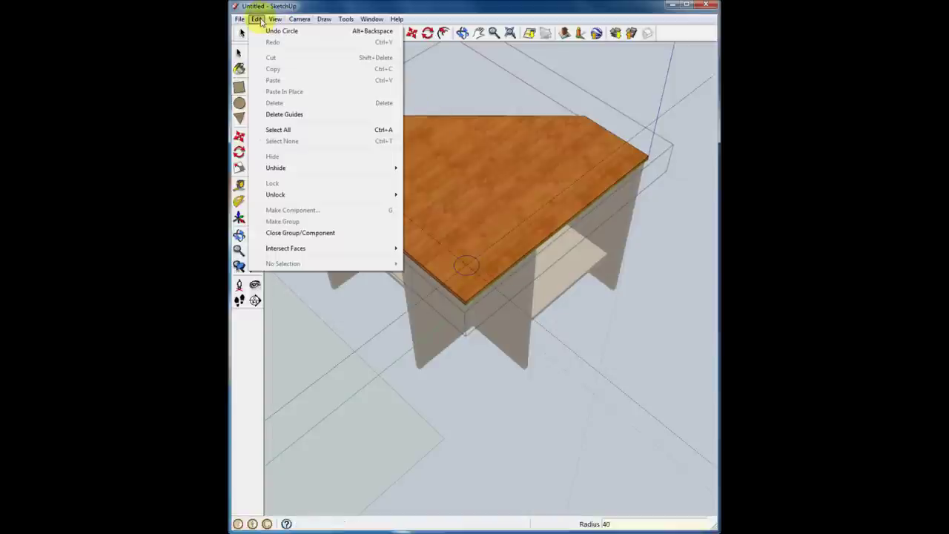
left_click(282, 115)
Step: Push/Pull the circle down into the desk top
left_click(395, 34)
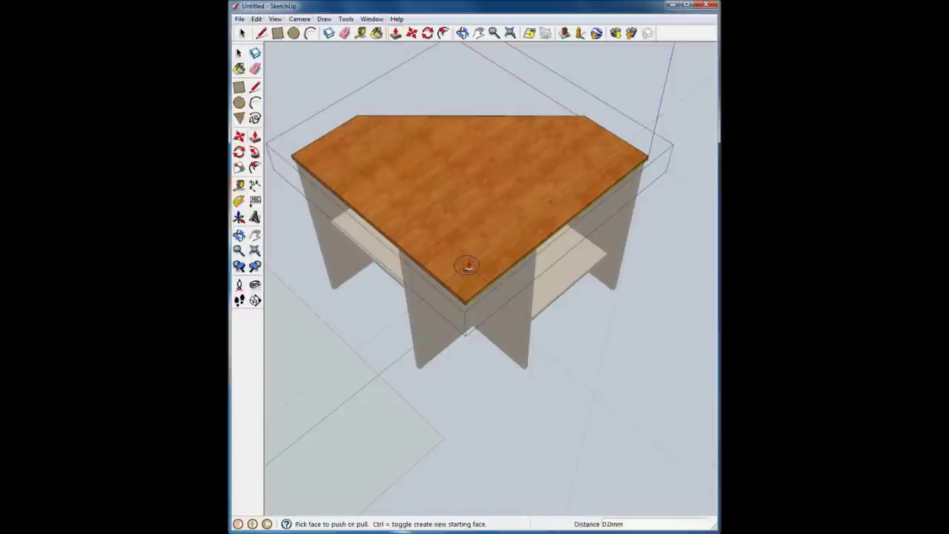
scroll(467, 268, "up", 3)
mouse_move(466, 265)
middle_mouse_down()
mouse_move(475, 278)
mouse_move(483, 207)
mouse_move(471, 206)
middle_mouse_up()
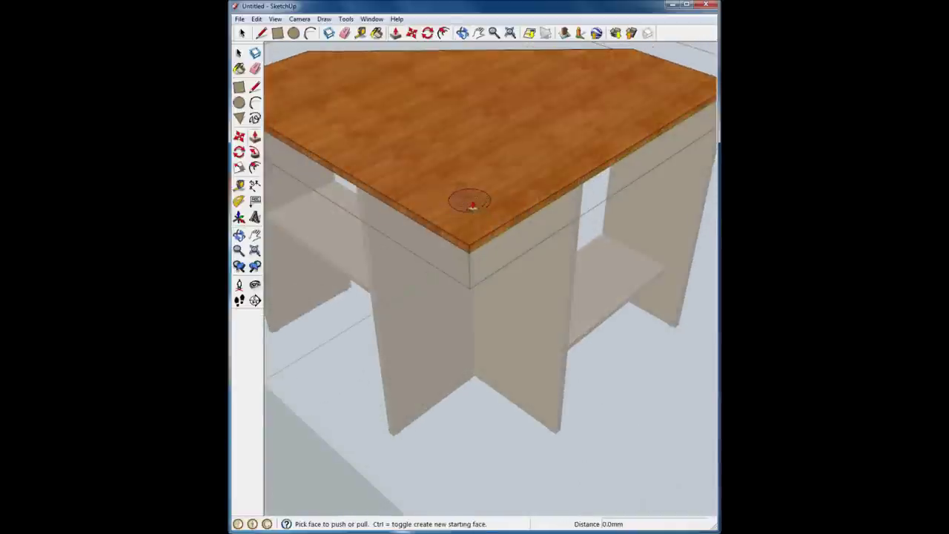
left_click_drag(471, 206, 473, 213)
mouse_move(473, 214)
middle_mouse_down()
mouse_move(421, 81)
mouse_move(423, 329)
middle_mouse_up()
Step: Push the circle face through the full tabletop thickness, cutting the round hole
scroll(449, 321, "up", 3)
mouse_move(448, 319)
left_mouse_down()
mouse_move(450, 307)
mouse_move(451, 317)
left_mouse_up()
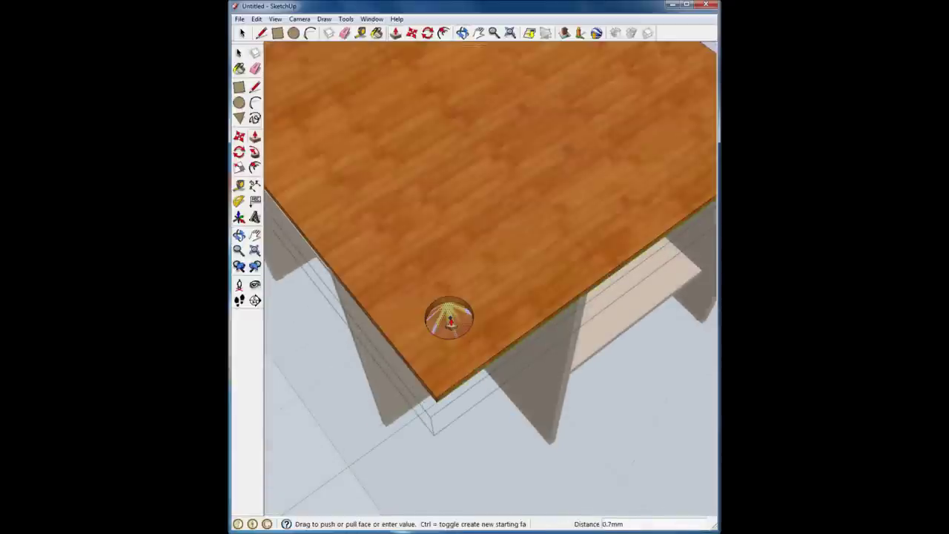
left_click(448, 315)
left_click(451, 317)
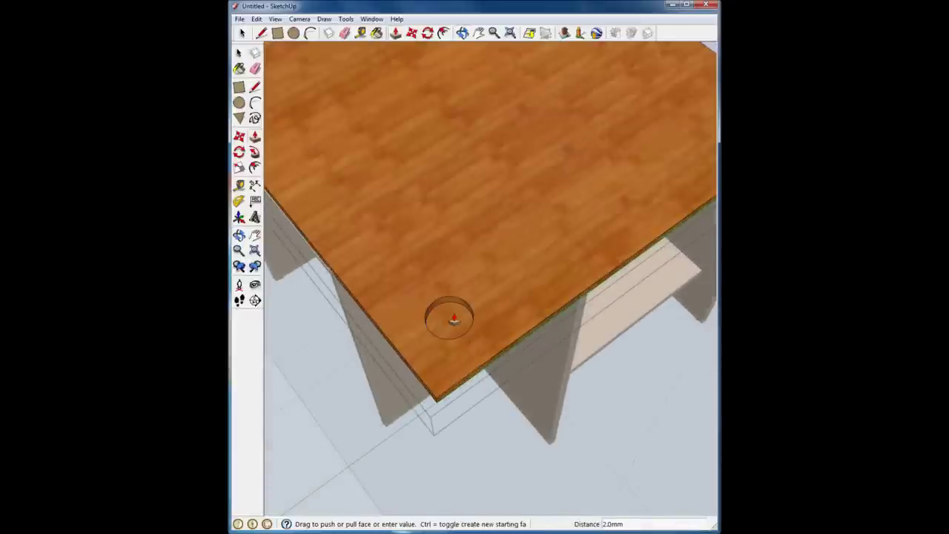
left_click(454, 317)
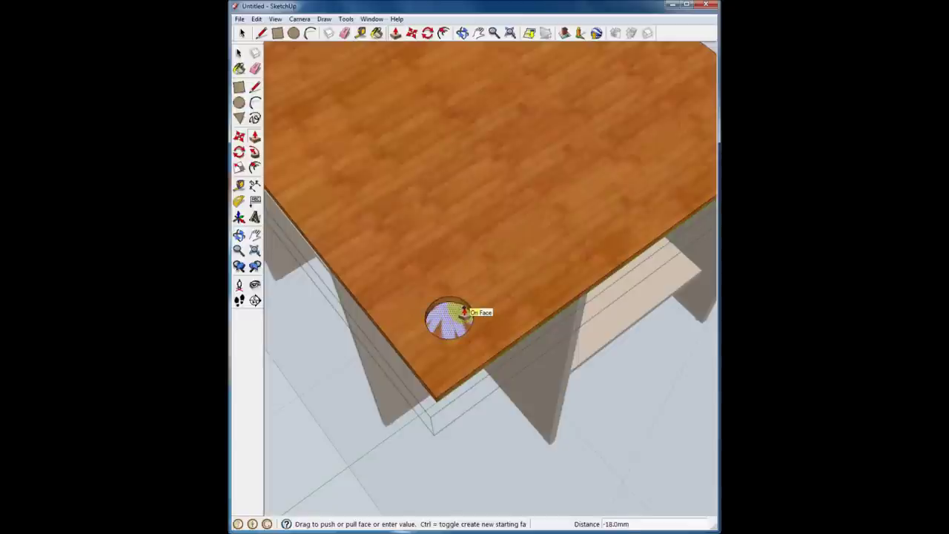
left_click(464, 312)
Step: Orbit under the tabletop to inspect the hole, then zoom to fit the scene
mouse_move(450, 317)
middle_mouse_down()
mouse_move(420, 119)
mouse_move(393, 149)
mouse_move(440, 116)
middle_mouse_up()
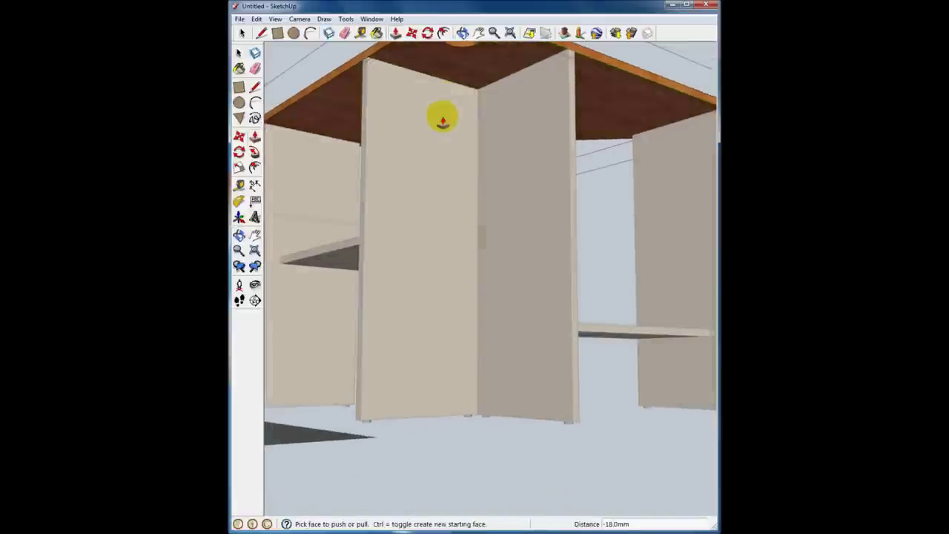
mouse_move(464, 67)
middle_mouse_down()
mouse_move(451, 165)
mouse_move(451, 78)
mouse_move(451, 256)
mouse_move(469, 389)
middle_mouse_up()
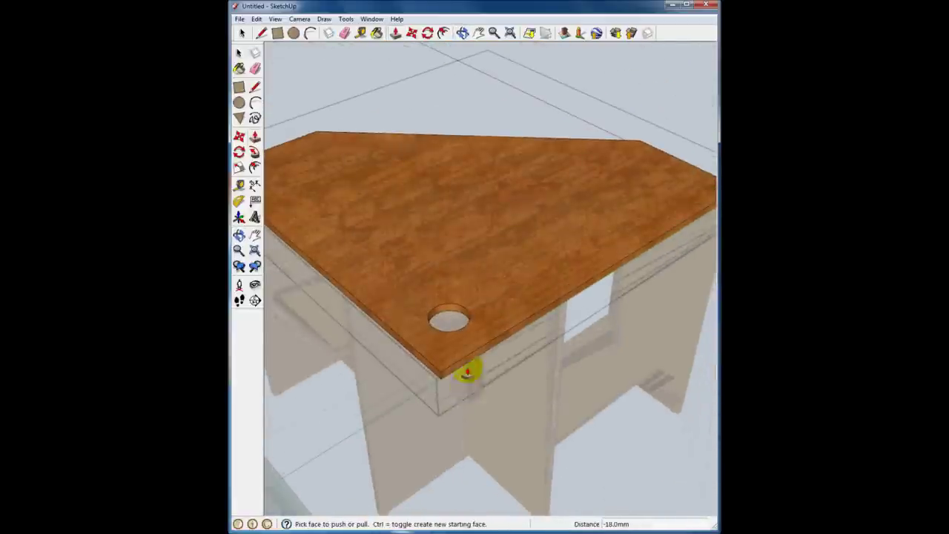
left_click(239, 52)
mouse_move(415, 76)
middle_mouse_down()
mouse_move(533, 493)
mouse_move(462, 418)
mouse_move(470, 313)
middle_mouse_up()
left_click(510, 33)
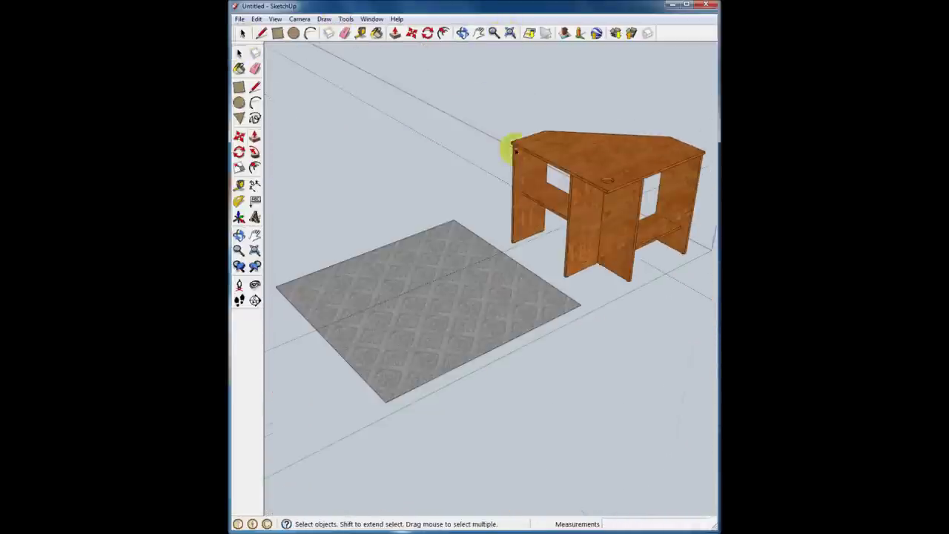
Step: Centre the desk and remove all construction guides with Edit > Delete Guides
scroll(561, 245, "up", 3)
middle_click_drag(597, 196, 455, 319, "shift")
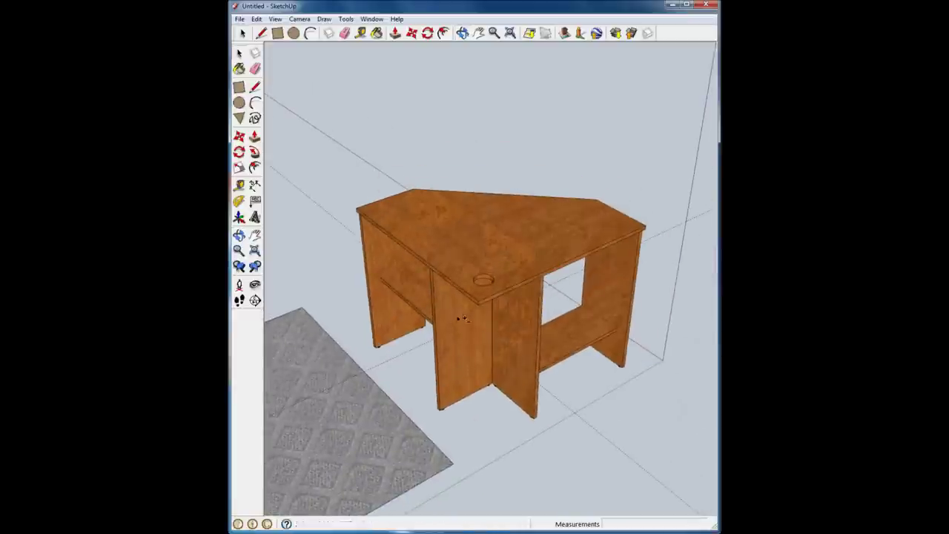
left_click(256, 18)
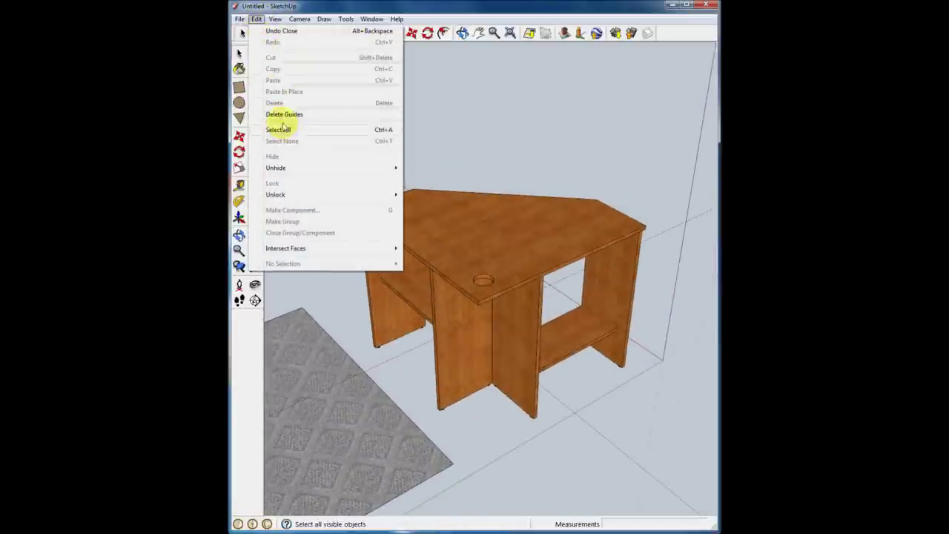
left_click(284, 116)
Step: Orbit to a top view and window-select every part of the corner desk
middle_click_drag(561, 251, 519, 343)
left_click_drag(519, 344, 364, 394)
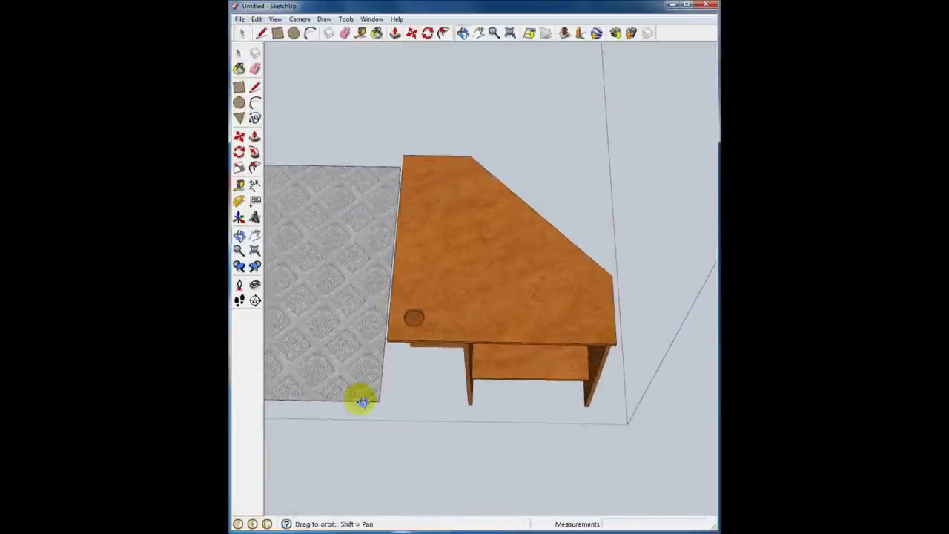
mouse_move(529, 259)
left_mouse_down()
mouse_move(396, 388)
mouse_move(379, 391)
mouse_move(385, 399)
mouse_move(328, 240)
left_mouse_up()
key("space")
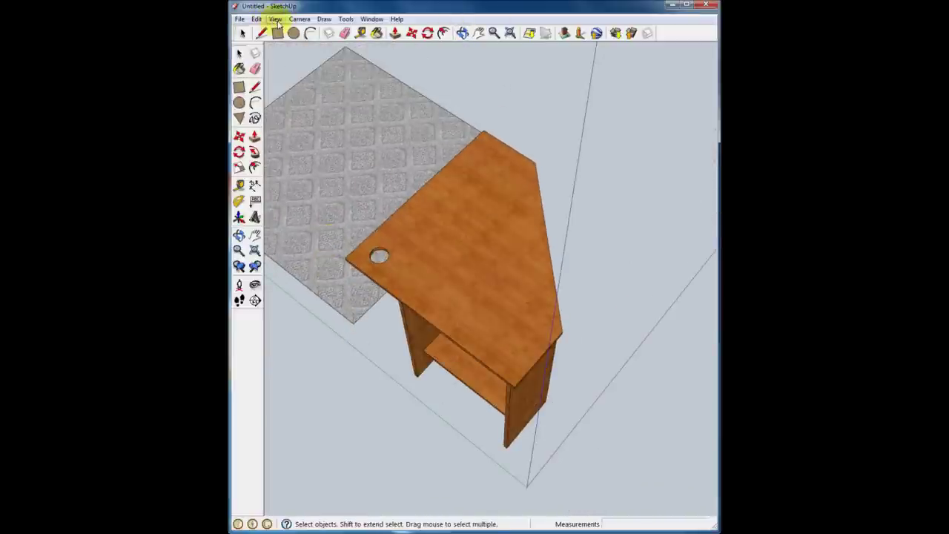
mouse_move(546, 208)
middle_mouse_down()
mouse_move(346, 229)
mouse_move(572, 230)
mouse_move(479, 156)
mouse_move(559, 333)
mouse_move(644, 296)
mouse_move(569, 346)
mouse_move(481, 243)
mouse_move(545, 269)
middle_mouse_up()
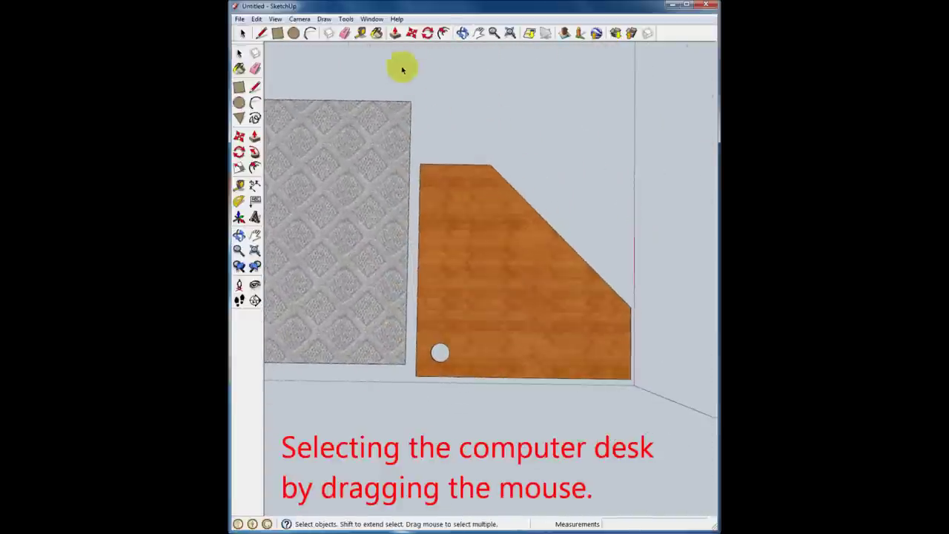
left_click_drag(483, 178, 631, 308)
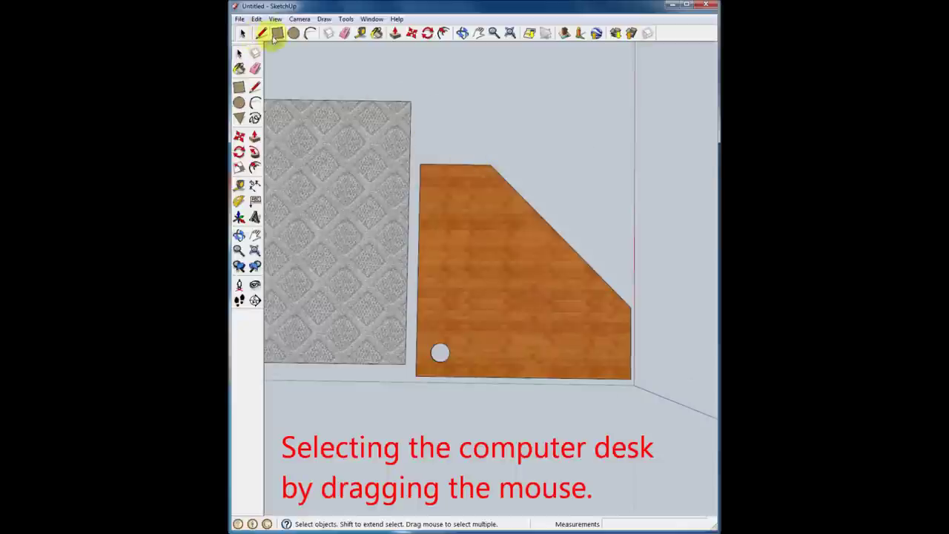
left_click_drag(413, 143, 657, 426)
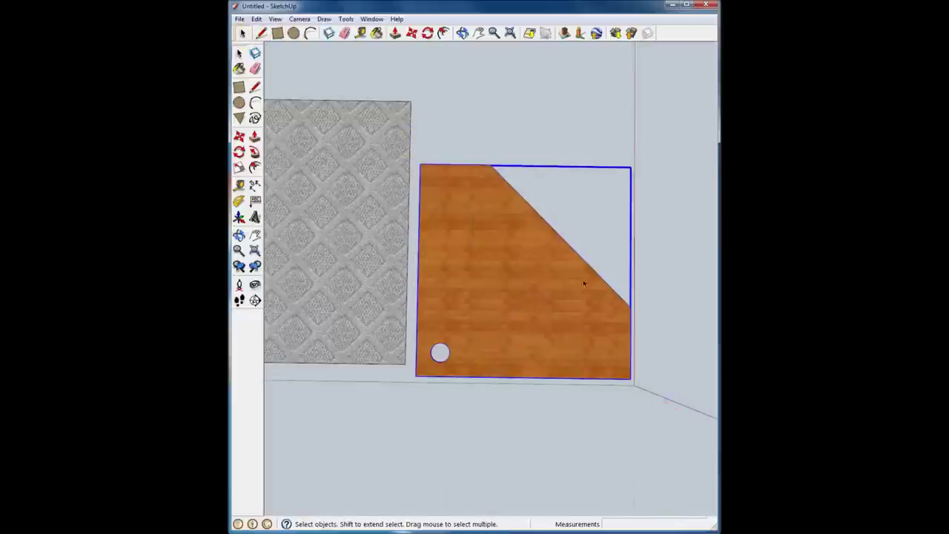
middle_click_drag(657, 427, 420, 43)
mouse_move(455, 242)
middle_mouse_down()
mouse_move(705, 398)
mouse_move(379, 359)
middle_mouse_up()
mouse_move(543, 307)
middle_mouse_down()
mouse_move(460, 221)
mouse_move(459, 197)
mouse_move(402, 317)
mouse_move(432, 331)
mouse_move(474, 402)
mouse_move(453, 339)
middle_mouse_up()
Step: Move the selected desk from its bottom panel corner toward the rug
scroll(470, 388, "up", 4)
scroll(452, 339, "up", 2)
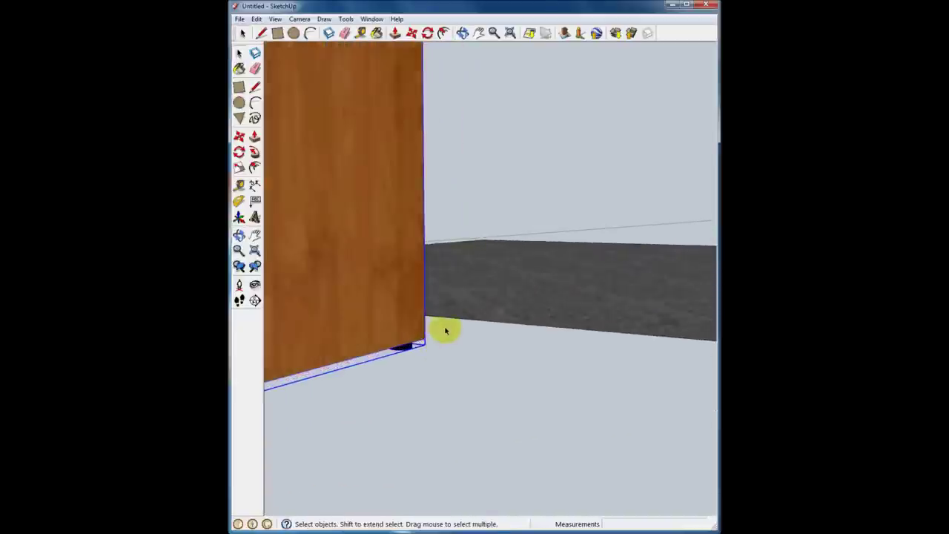
left_click(411, 32)
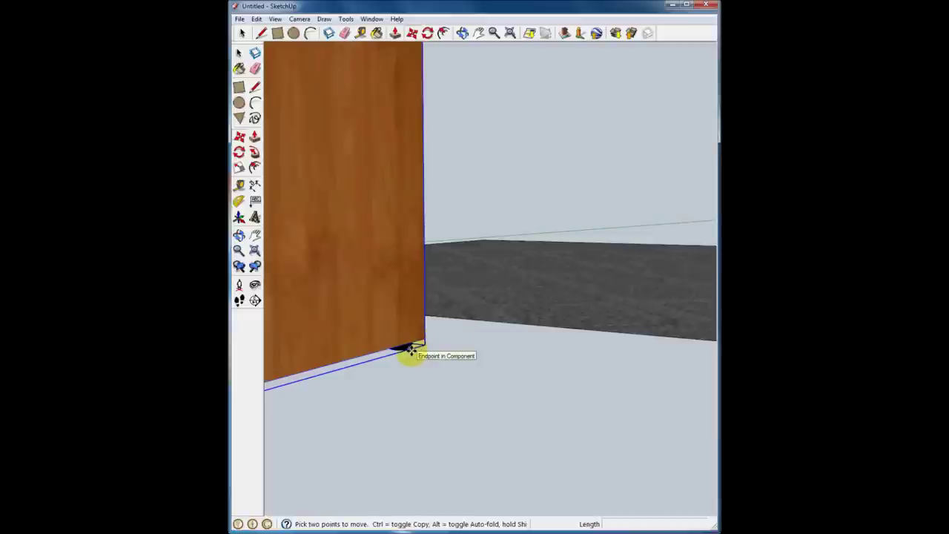
left_click(411, 349)
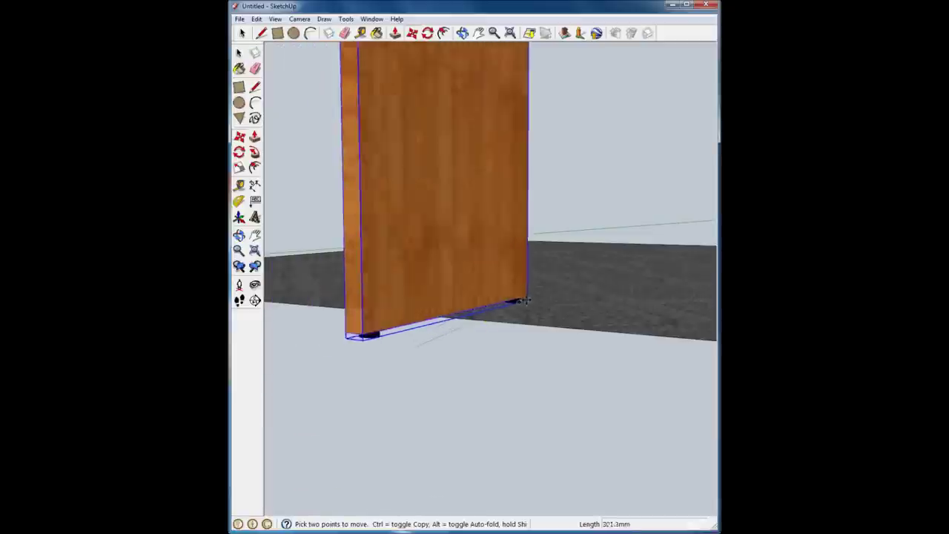
left_click(619, 284)
mouse_move(621, 281)
middle_mouse_down()
mouse_move(557, 403)
mouse_move(565, 504)
middle_mouse_up()
scroll(620, 345, "down", 3)
scroll(629, 349, "up", 1)
scroll(627, 343, "up", 2)
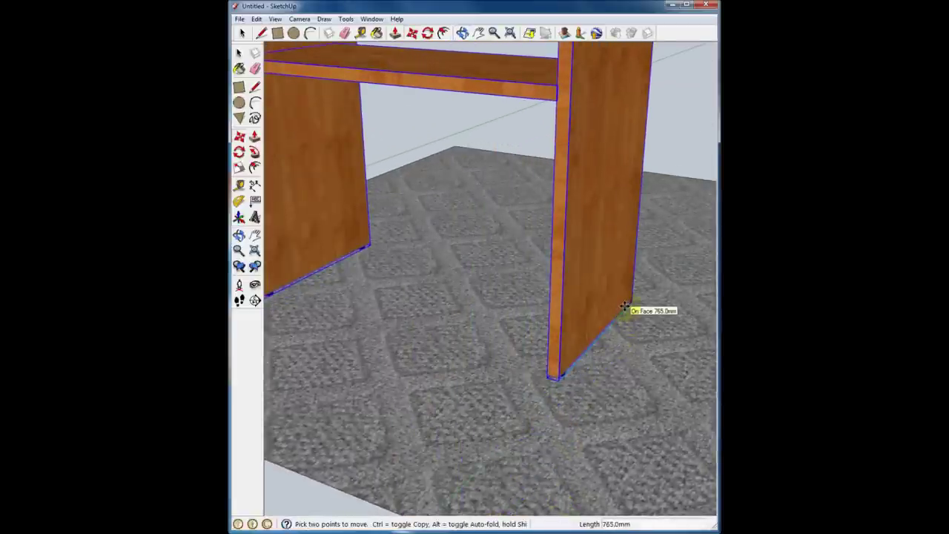
middle_click_drag(451, 407, 533, 353)
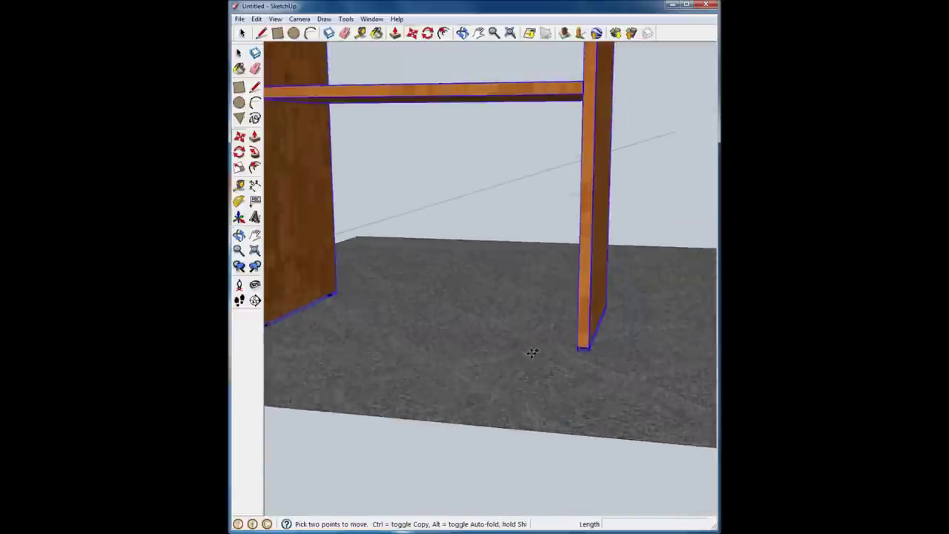
scroll(533, 353, "down", 2)
left_click(511, 32)
Step: Drop the desk into its spot on the rug
middle_click_drag(511, 273, 462, 324)
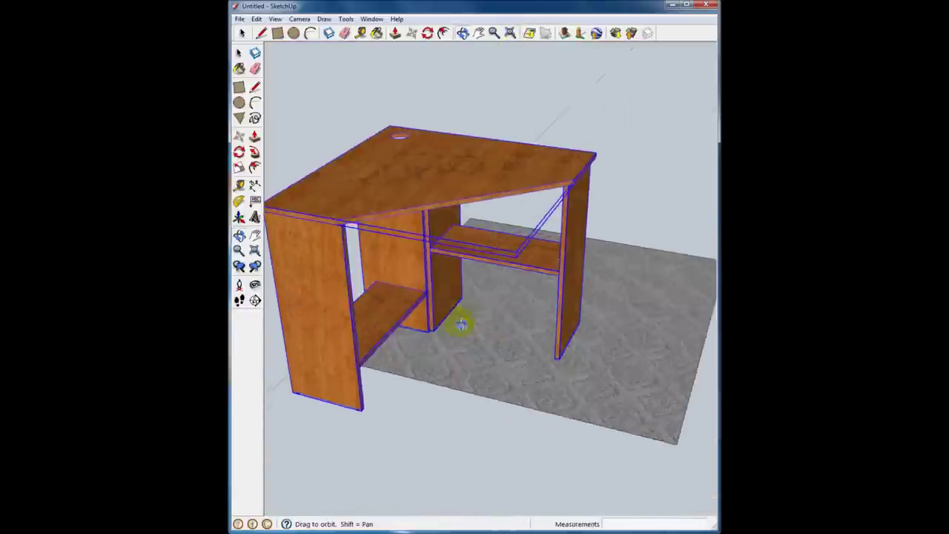
scroll(602, 335, "up", 3)
scroll(601, 329, "up", 3)
scroll(602, 324, "up", 2)
mouse_move(602, 324)
middle_mouse_down()
mouse_move(577, 304)
mouse_move(567, 313)
middle_mouse_up()
scroll(567, 313, "up", 3)
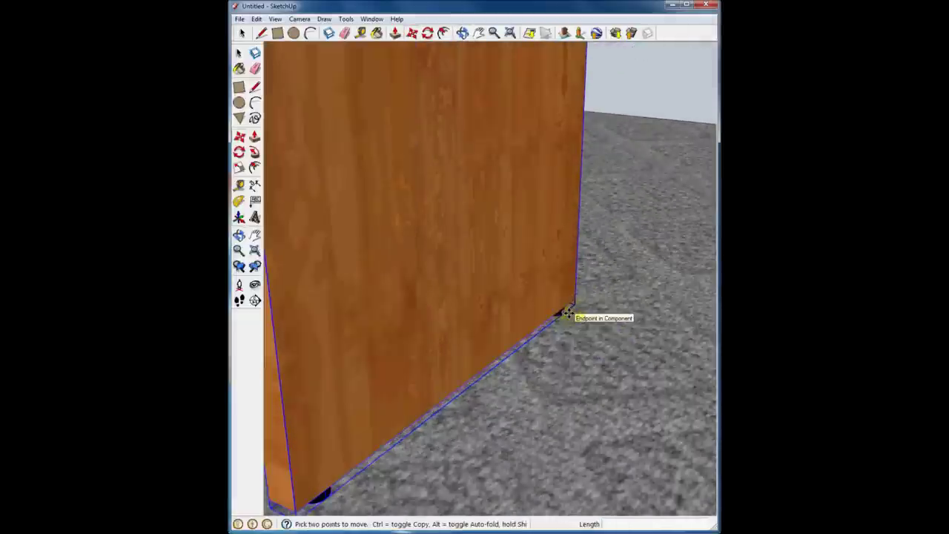
scroll(561, 315, "down", 2)
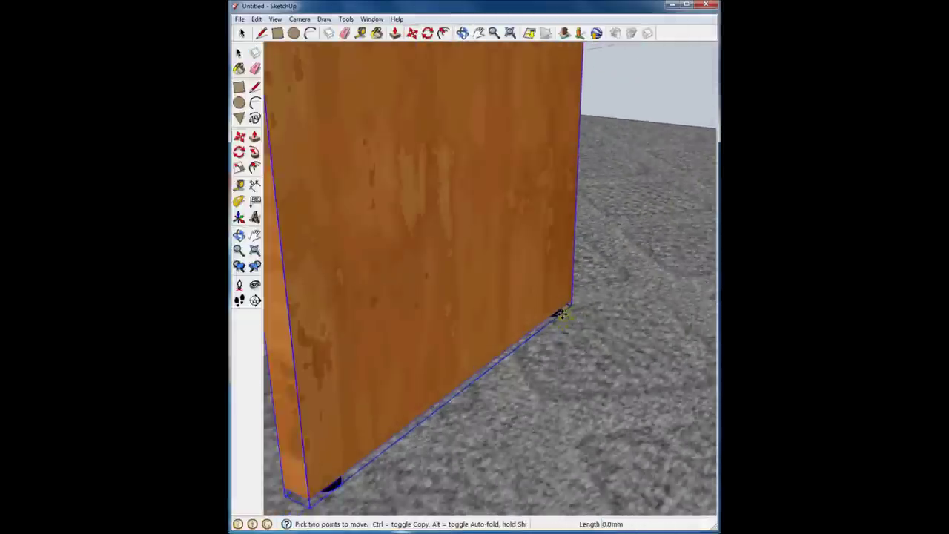
scroll(562, 318, "down", 2)
scroll(599, 297, "down", 1)
scroll(625, 279, "down", 1)
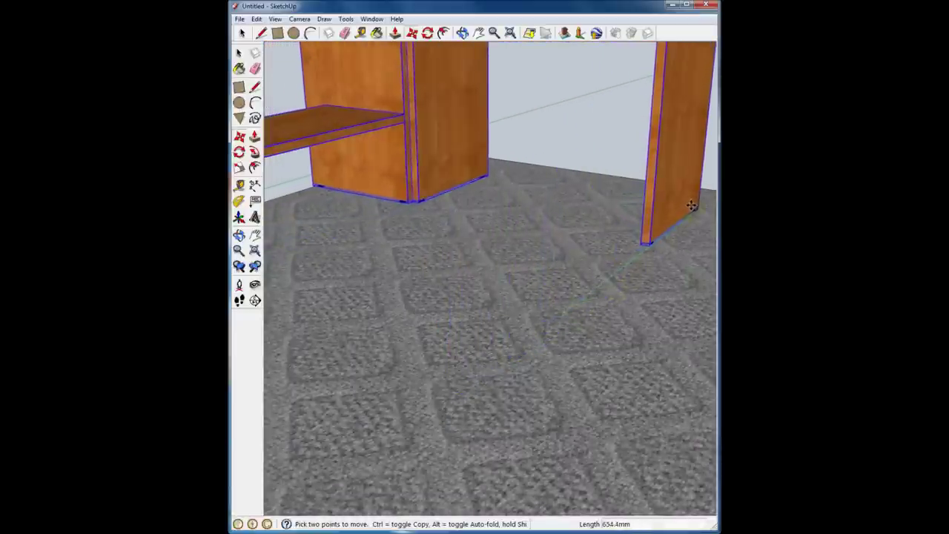
left_click(697, 201)
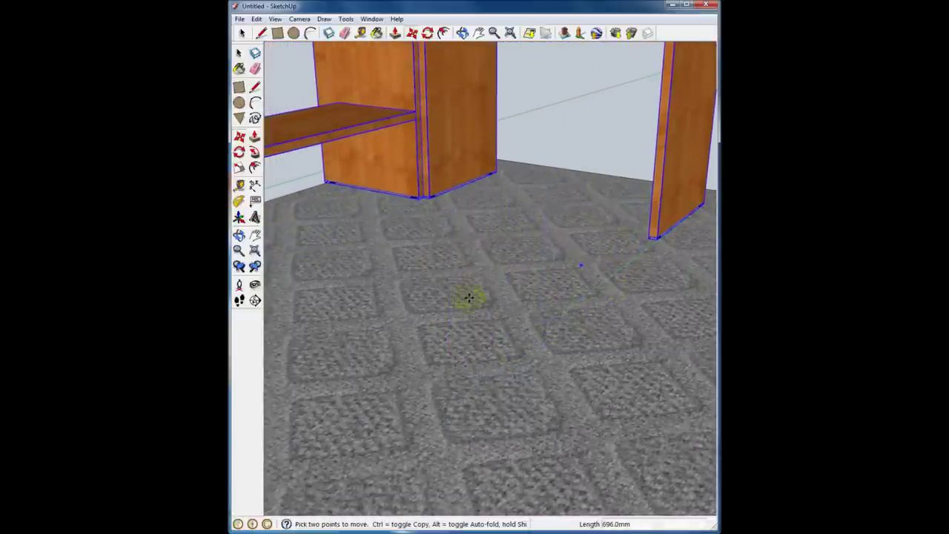
Step: Shift the desk by its panel corner into its final position on the rug
middle_click_drag(631, 232, 502, 317)
left_click(510, 32)
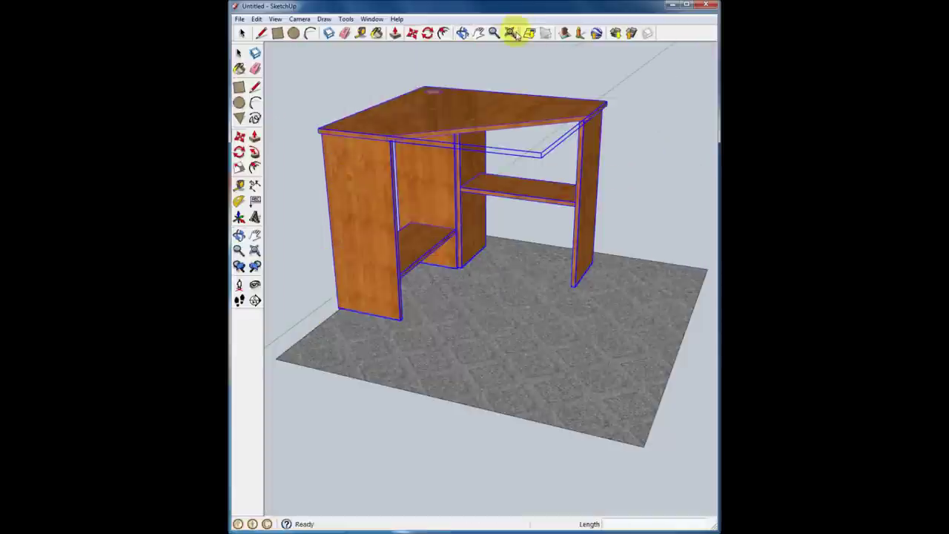
mouse_move(462, 294)
middle_mouse_down()
mouse_move(475, 332)
mouse_move(545, 263)
mouse_move(445, 339)
mouse_move(470, 282)
middle_mouse_up()
scroll(452, 322, "up", 3)
mouse_move(452, 322)
middle_mouse_down()
mouse_move(482, 290)
mouse_move(438, 333)
middle_mouse_up()
scroll(441, 331, "up", 2)
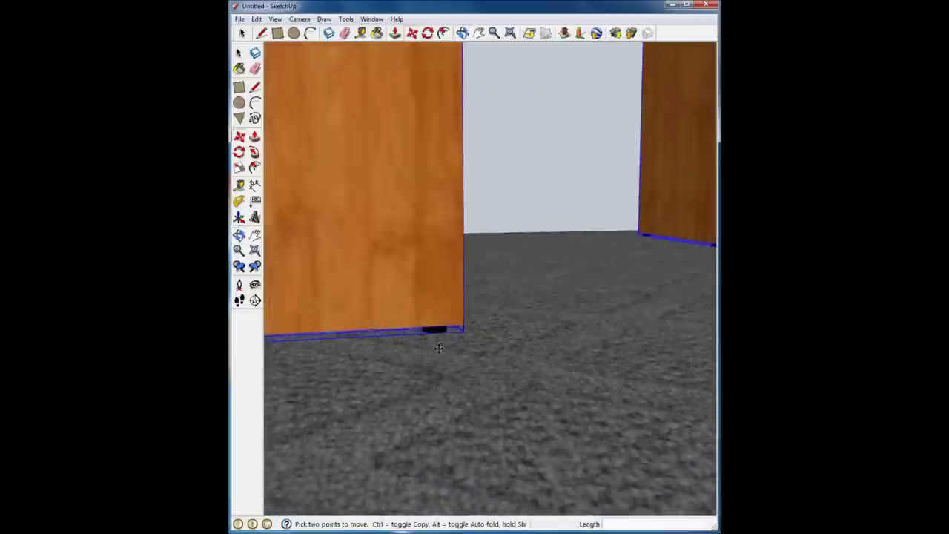
left_click(439, 332)
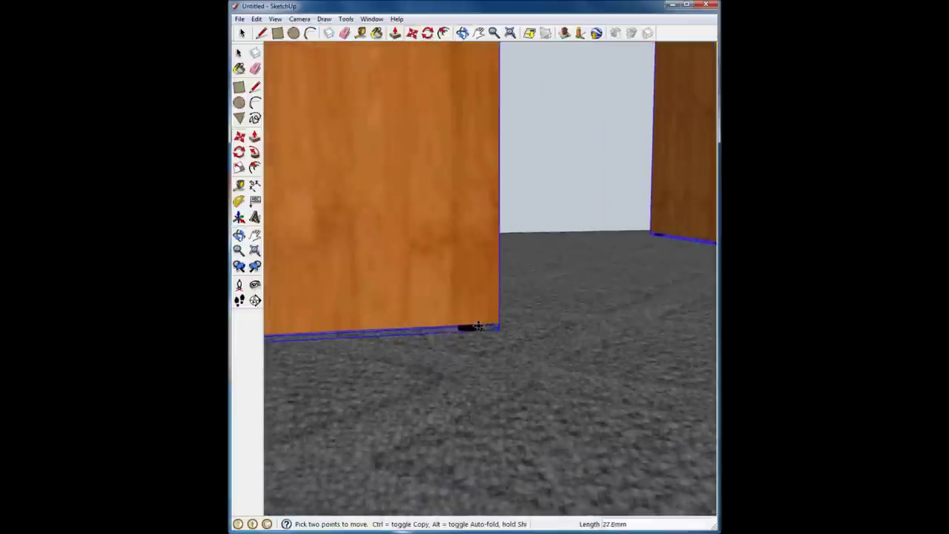
left_click(521, 326)
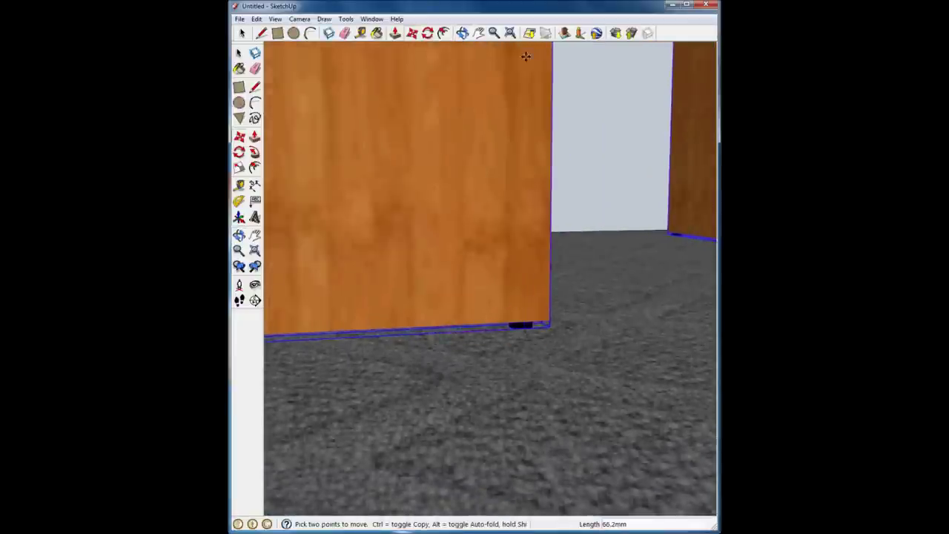
left_click(510, 32)
middle_click_drag(589, 218, 365, 280)
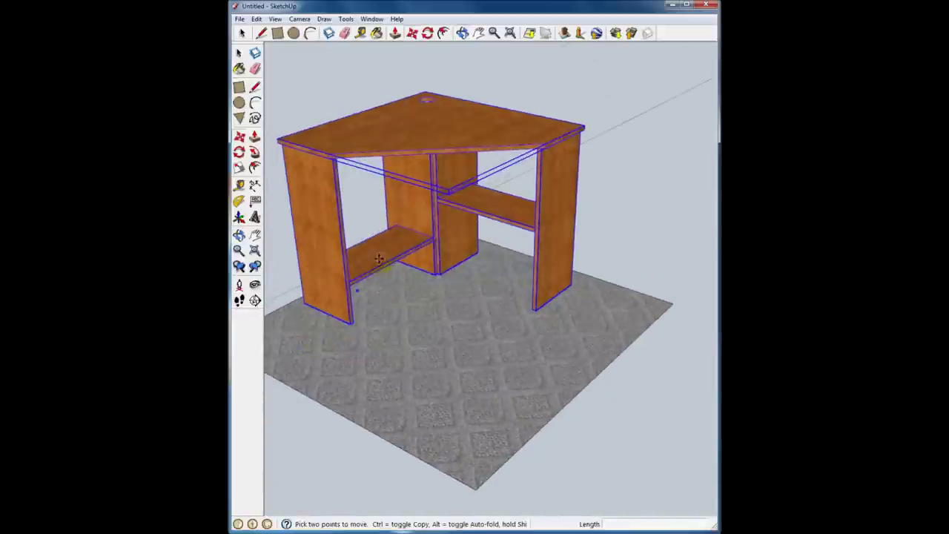
Step: Deselect the desk and frame the desk and rug in a three-quarter view
left_click(241, 33)
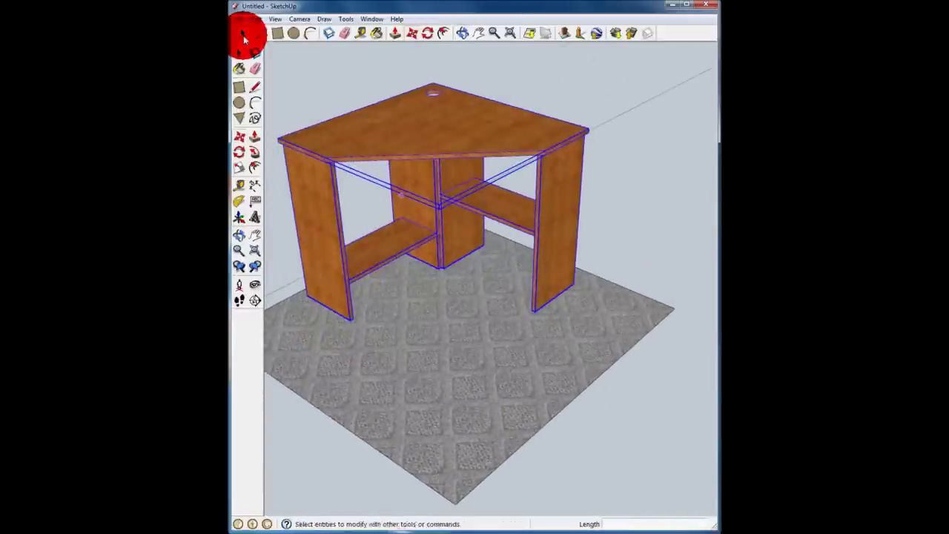
left_click(301, 89)
middle_click_drag(462, 311, 507, 367)
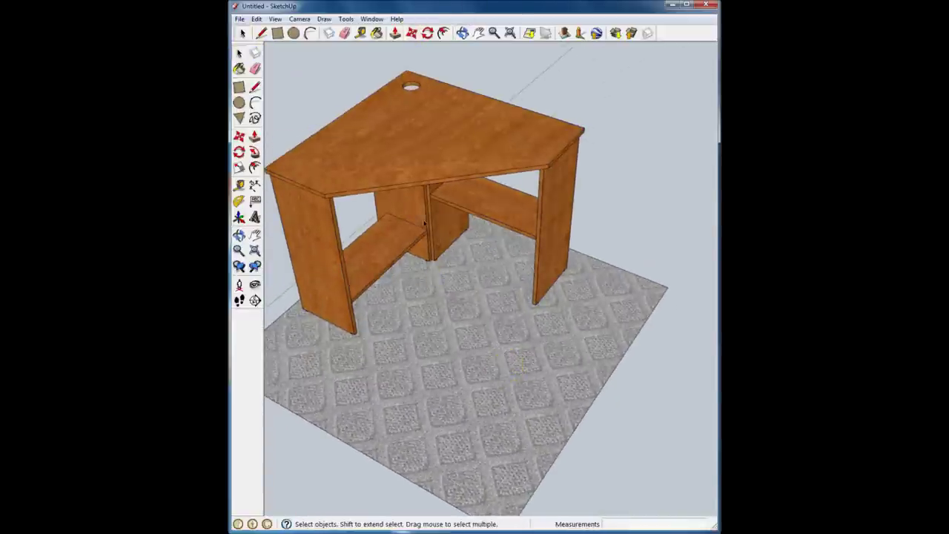
left_click(510, 33)
mouse_move(386, 199)
middle_mouse_down()
mouse_move(405, 172)
mouse_move(392, 141)
middle_mouse_up()
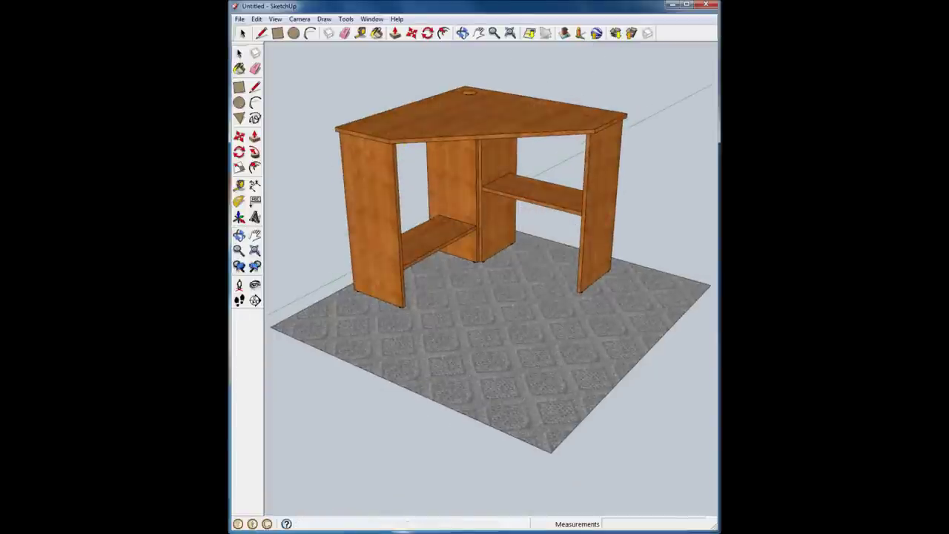
scroll(520, 149, "down", 2)
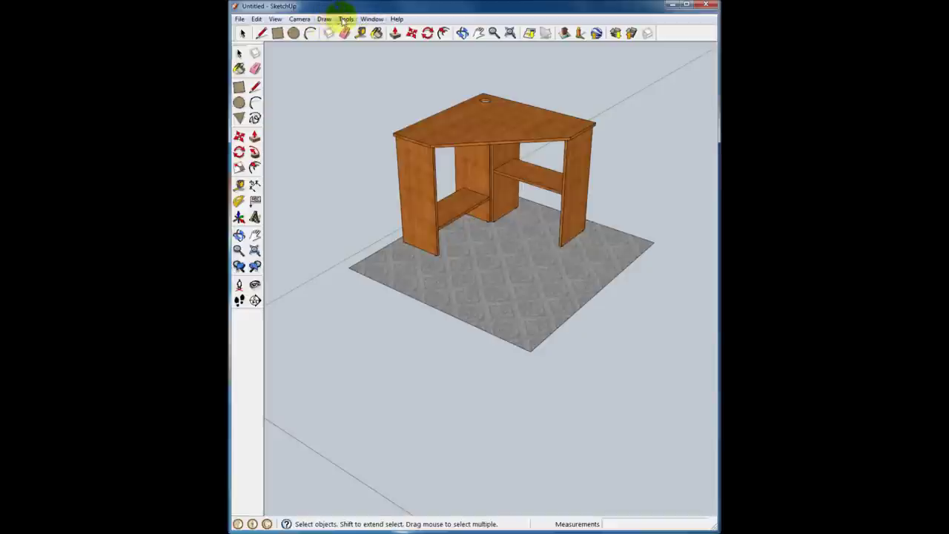
Step: Search Components for 'desk chair' and place the Desk chair on the rug in front of the desk
left_click(324, 18)
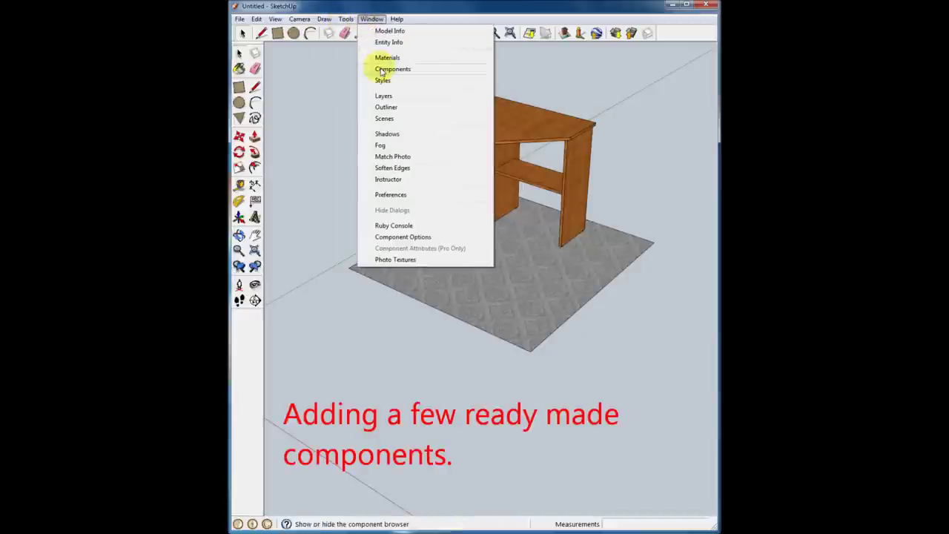
left_click(382, 69)
left_click_drag(318, 34, 396, 280)
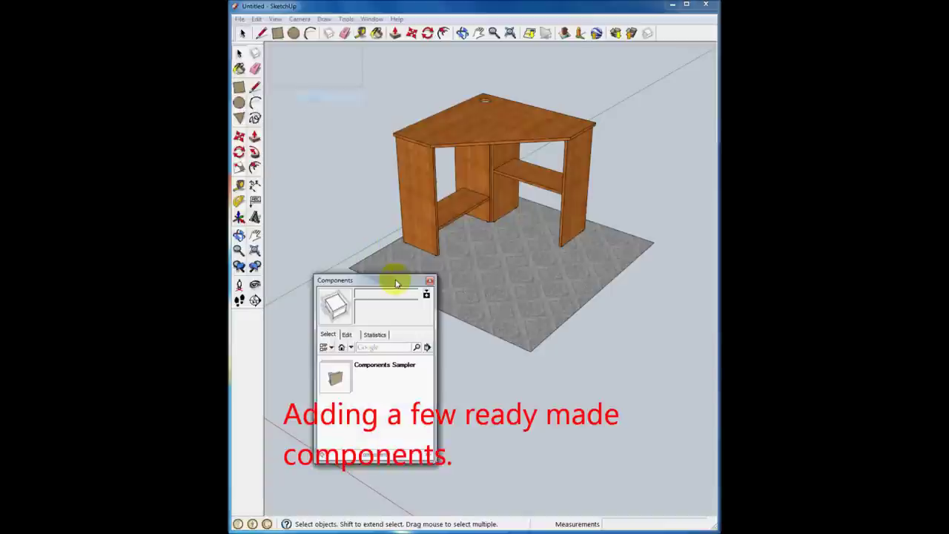
left_click(371, 346)
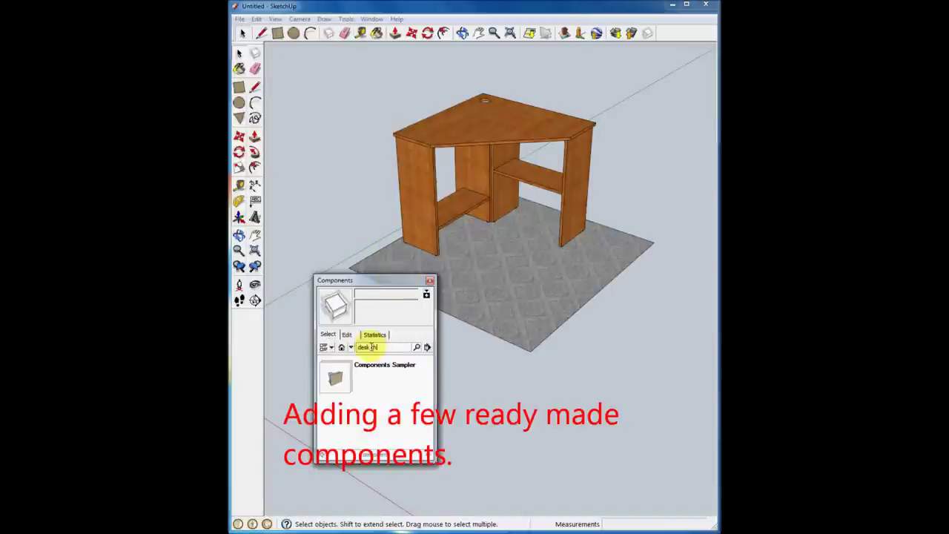
type("ai")
key("Return")
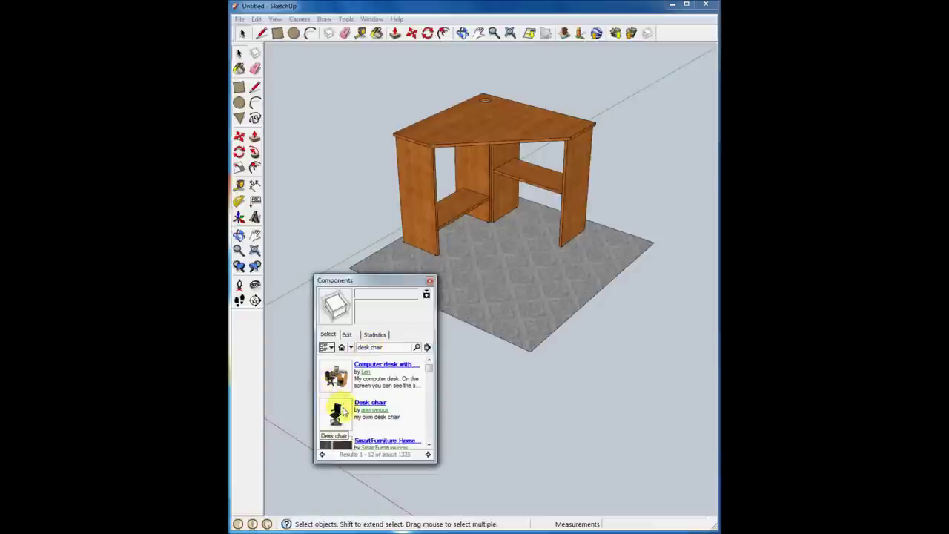
left_click(343, 410)
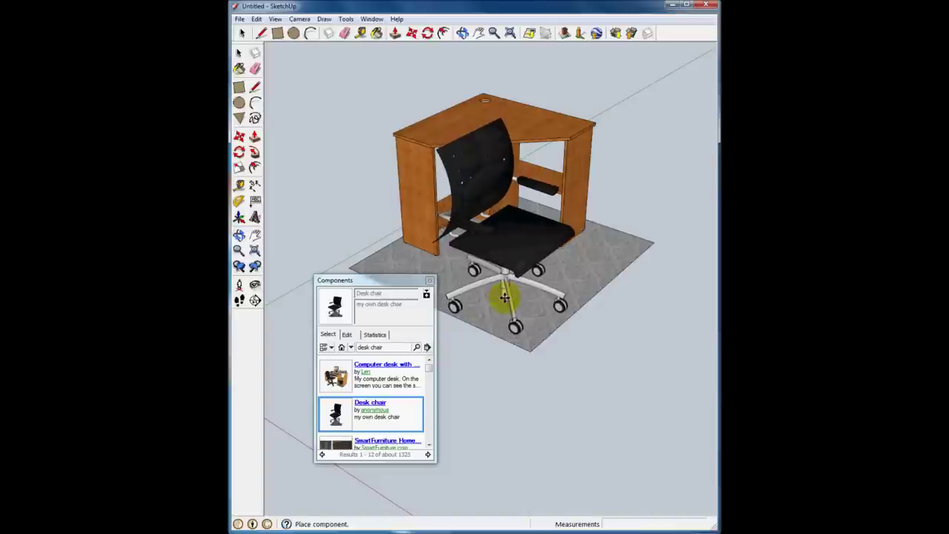
left_click(508, 296)
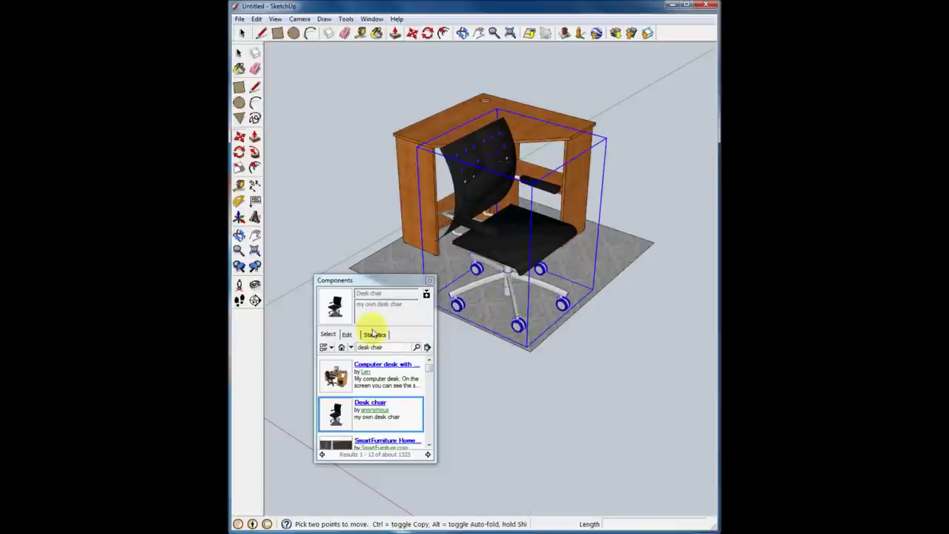
left_click_drag(382, 347, 321, 340)
Step: Search Components for 'laptop' and scroll through the results
type("aptop")
key("Return")
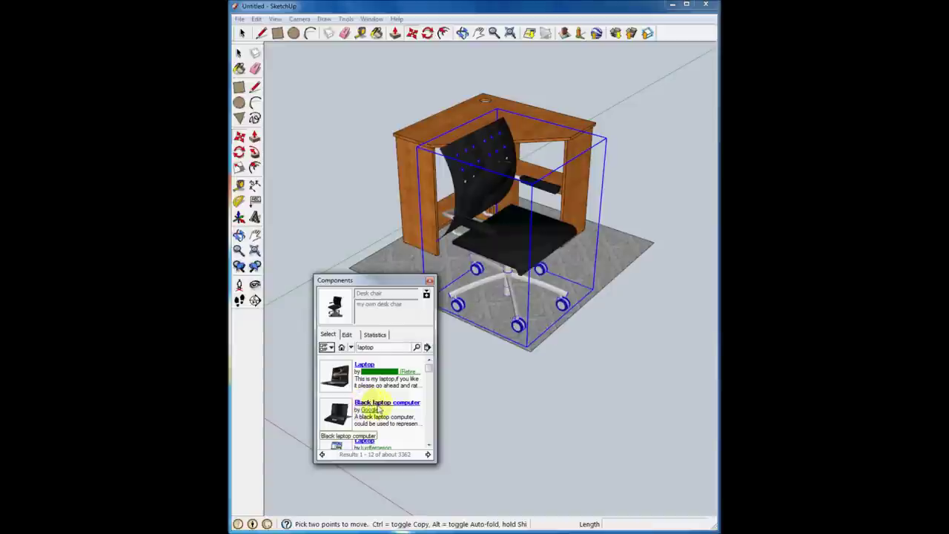
left_click(429, 448)
left_click(429, 449)
left_click(429, 449)
left_click(429, 449)
left_click(429, 449)
left_click(430, 449)
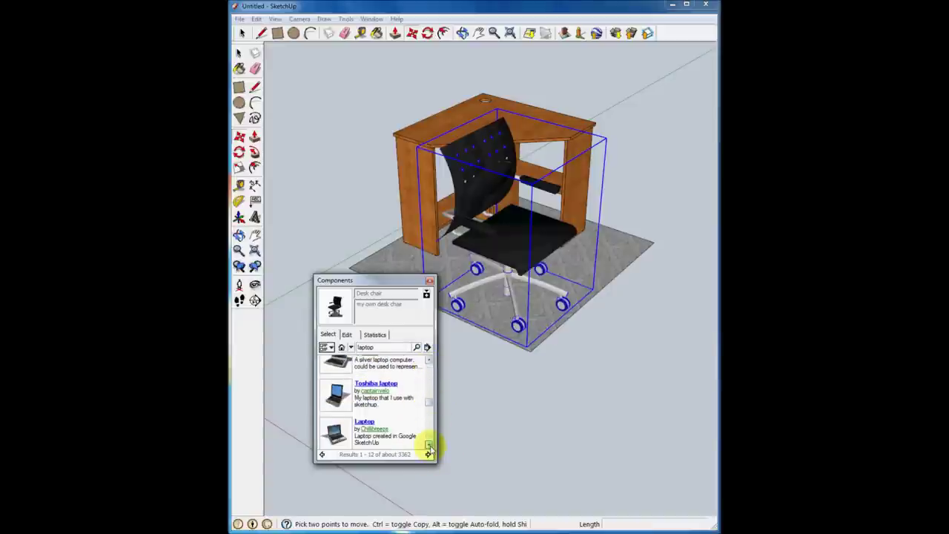
Step: Place the Toshiba laptop on the desk top and orbit to check it
left_click(347, 404)
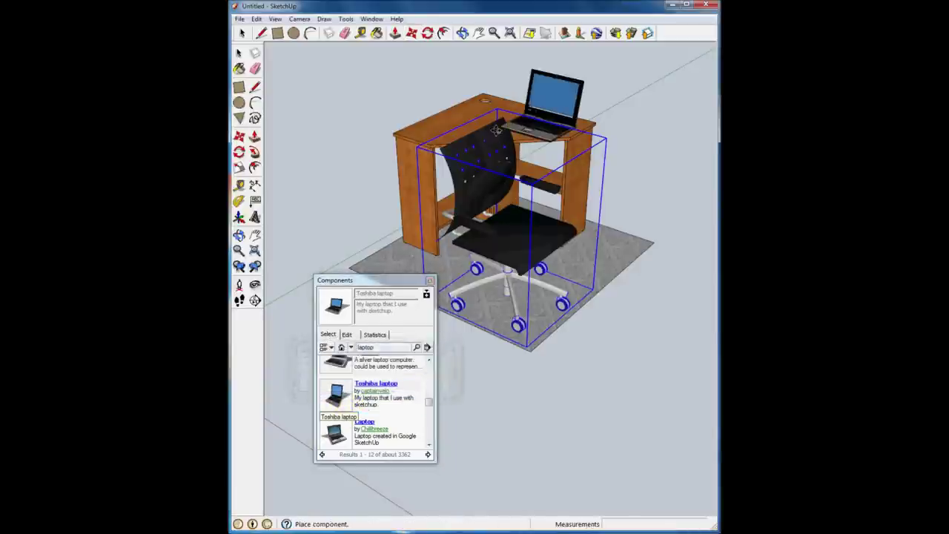
scroll(482, 122, "up", 3)
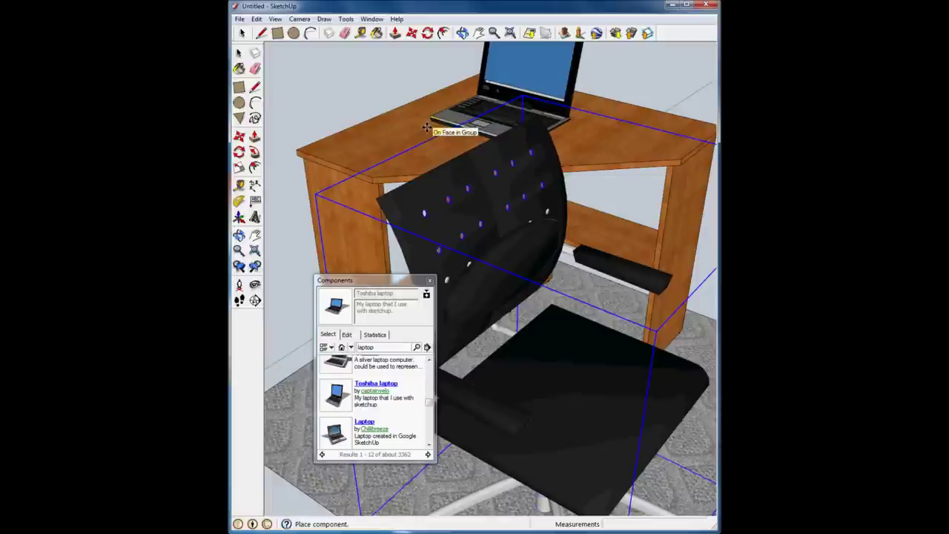
left_click(426, 128)
mouse_move(426, 127)
middle_mouse_down()
mouse_move(534, 30)
mouse_move(461, 153)
middle_mouse_up()
scroll(460, 153, "down", 3)
Step: Search Components for 'desk lamp' and place the red Desk lamp on the desktop's left end
left_click(378, 346)
type("desk lam")
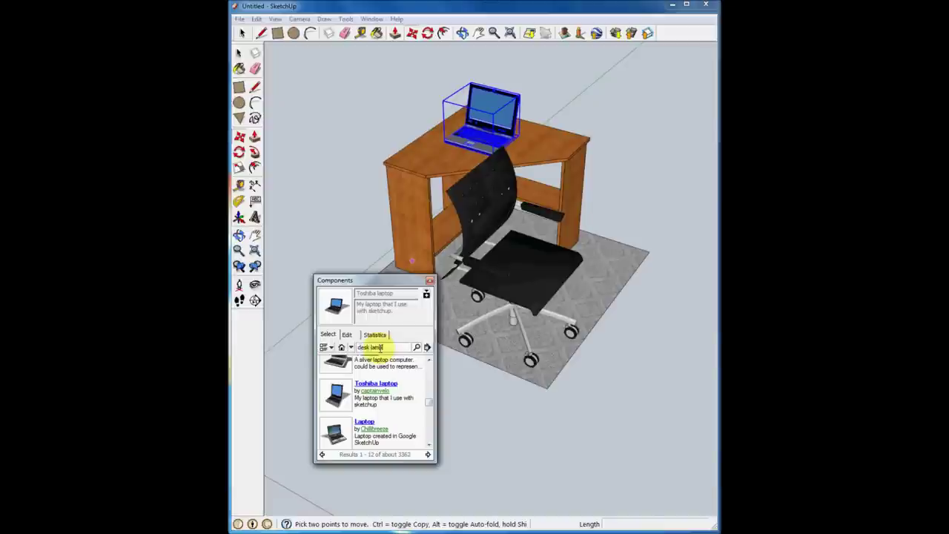
key("Return")
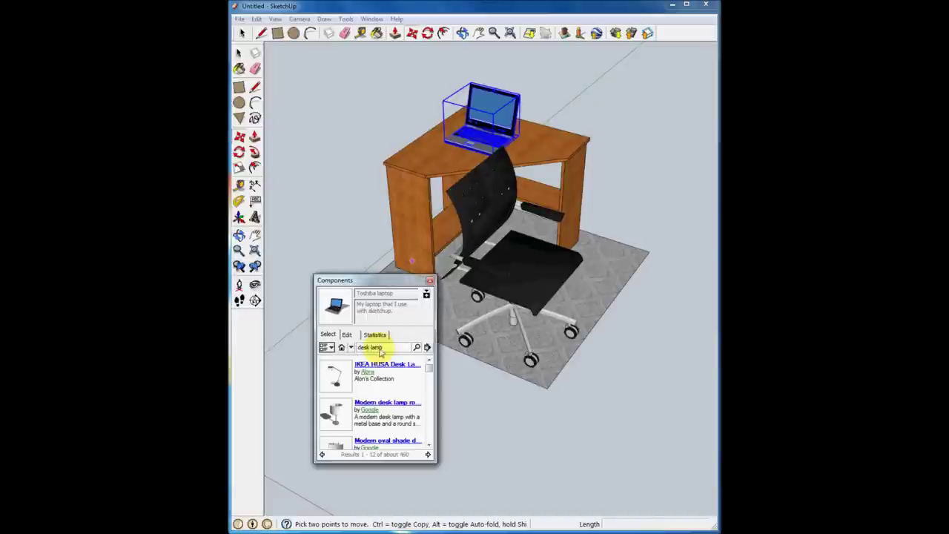
left_click(429, 443)
left_click(429, 444)
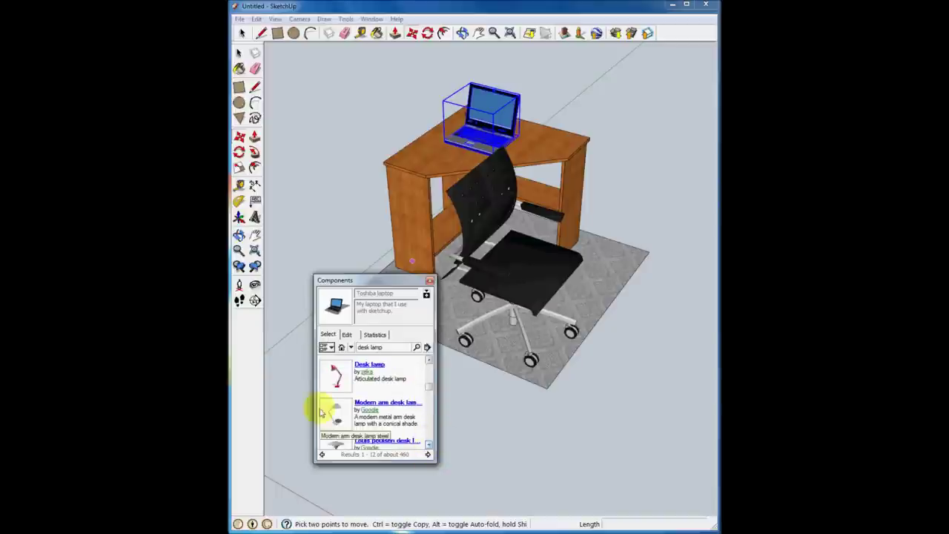
left_click(332, 373)
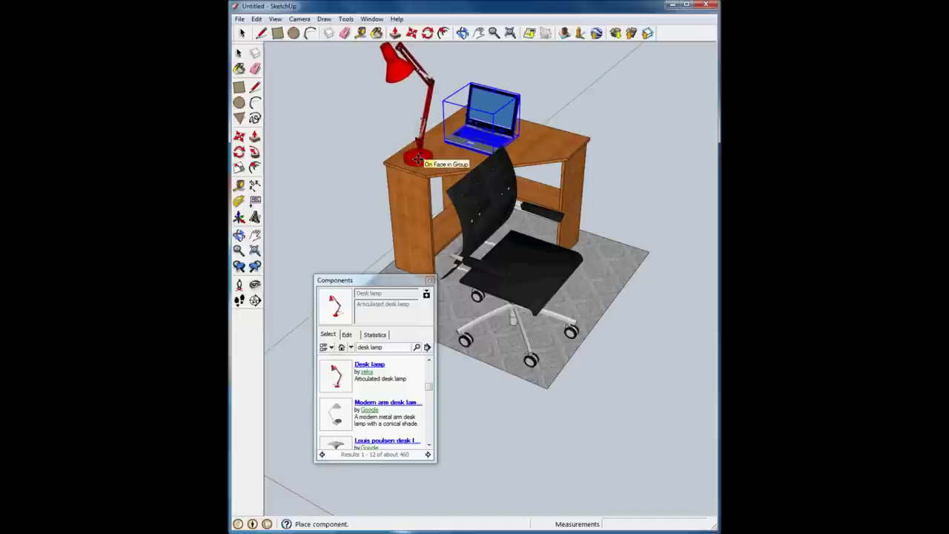
left_click(417, 159)
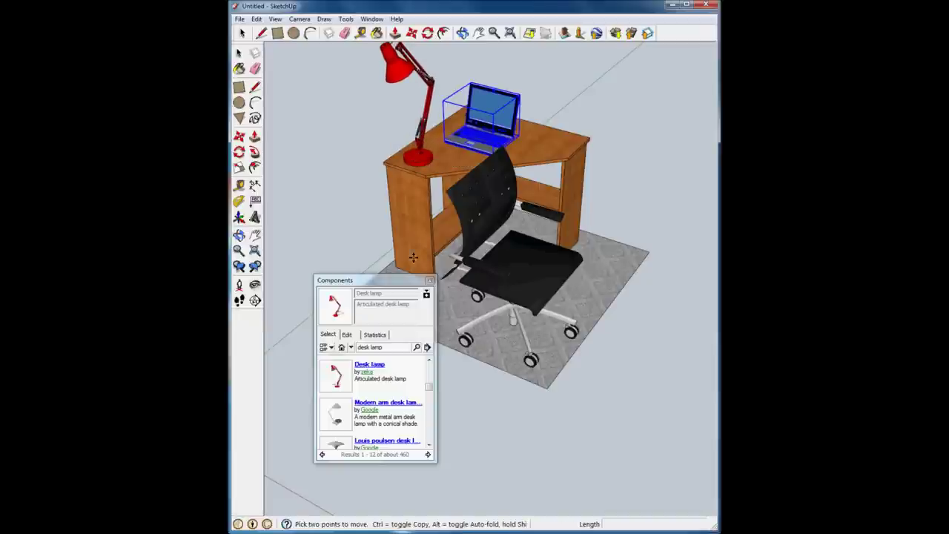
Step: Replace the search text and search the warehouse for 'books'
left_click(388, 347)
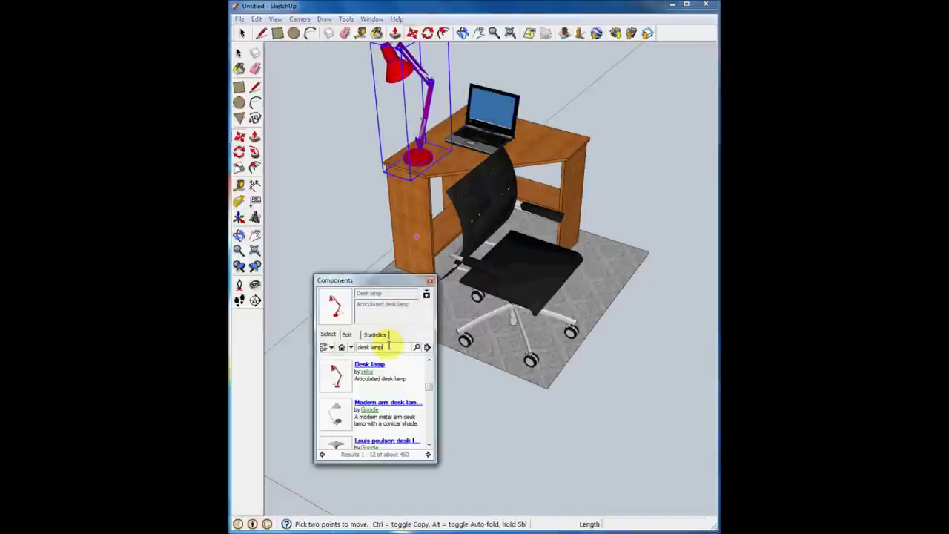
left_click_drag(389, 346, 307, 341)
type("books")
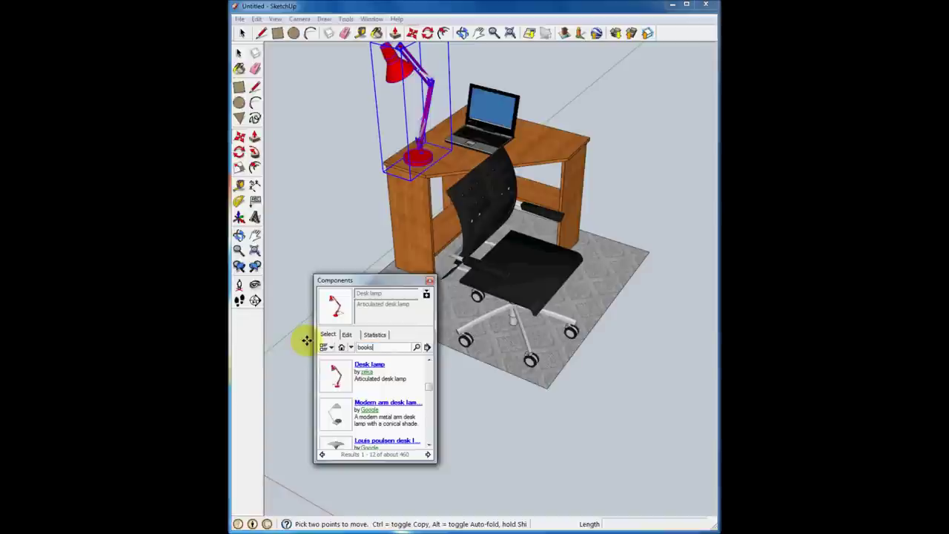
key("Return")
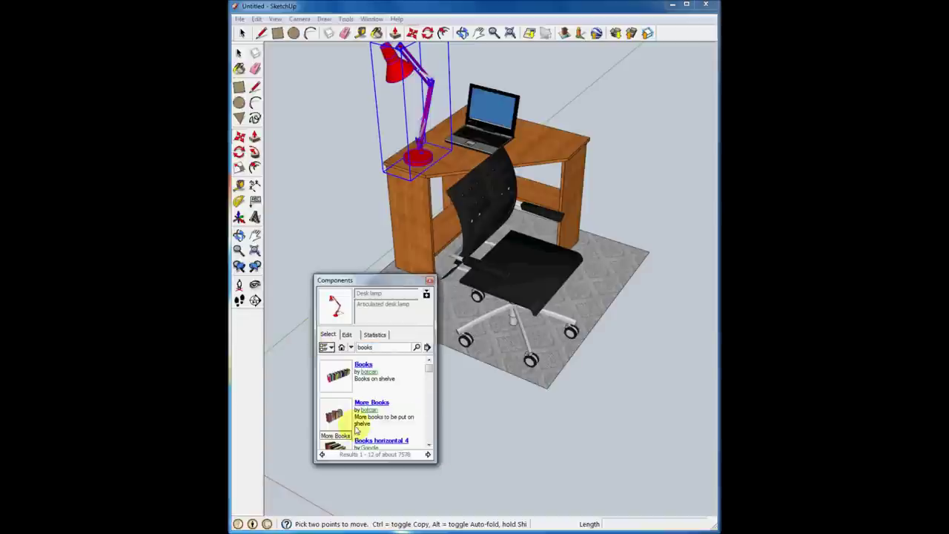
Step: Place the Books vertical 1 stack on the right end of the desk top
left_click(429, 445)
left_click(430, 445)
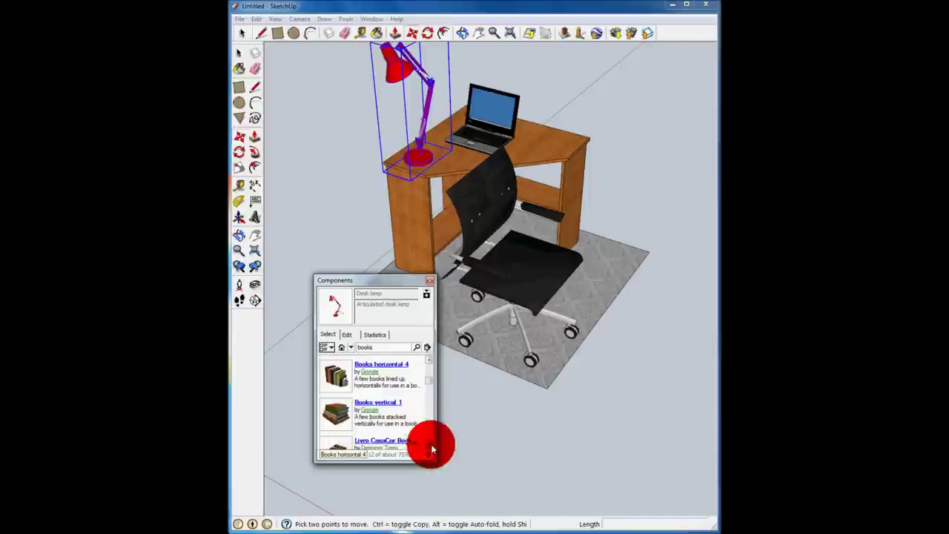
left_click(343, 403)
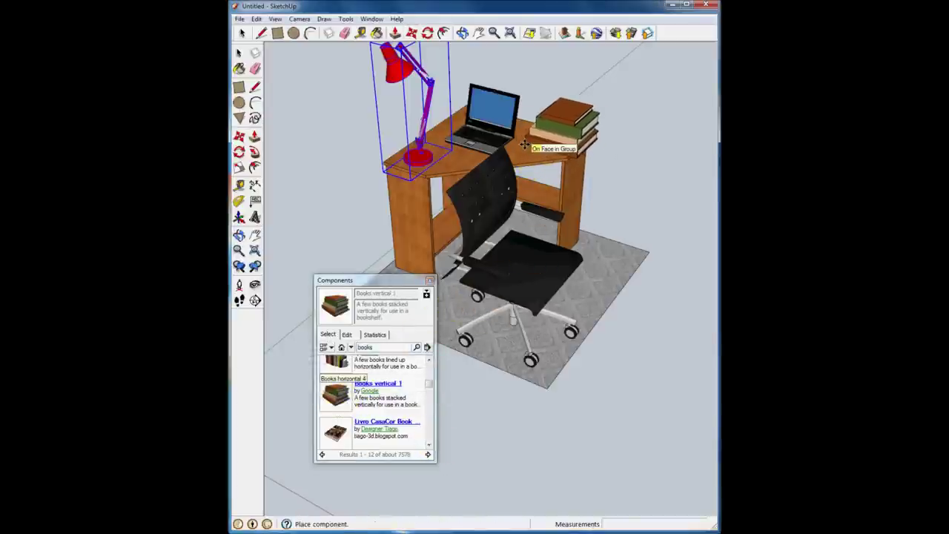
left_click(524, 144)
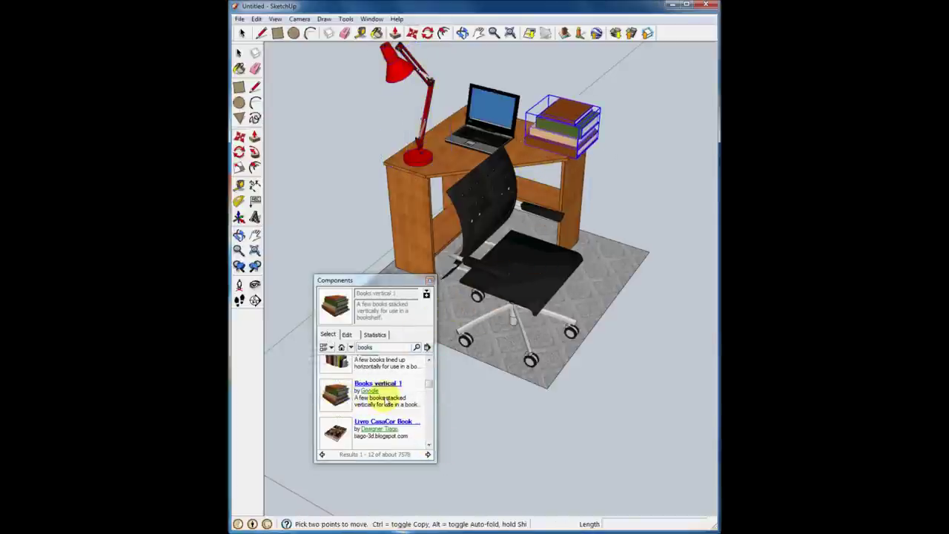
Step: Search the Components browser for printer models
left_click(374, 347)
type("printe")
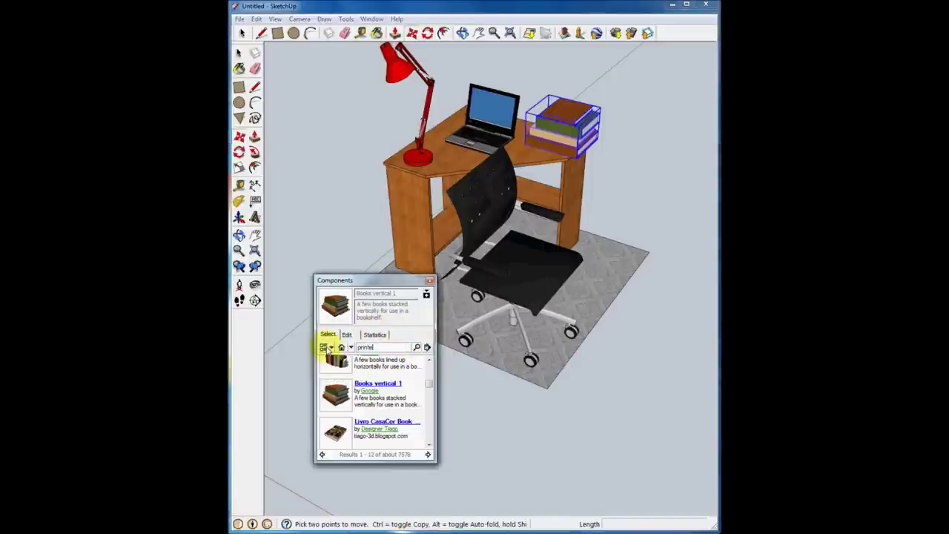
type("r")
key("Return")
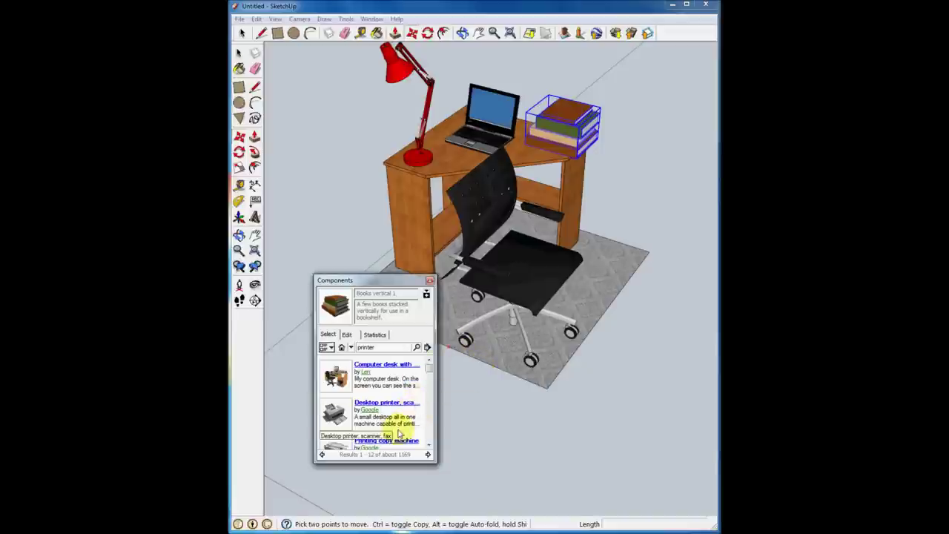
Step: Place the Canon Pixma printer model on the desk's lower shelf
left_click(429, 447)
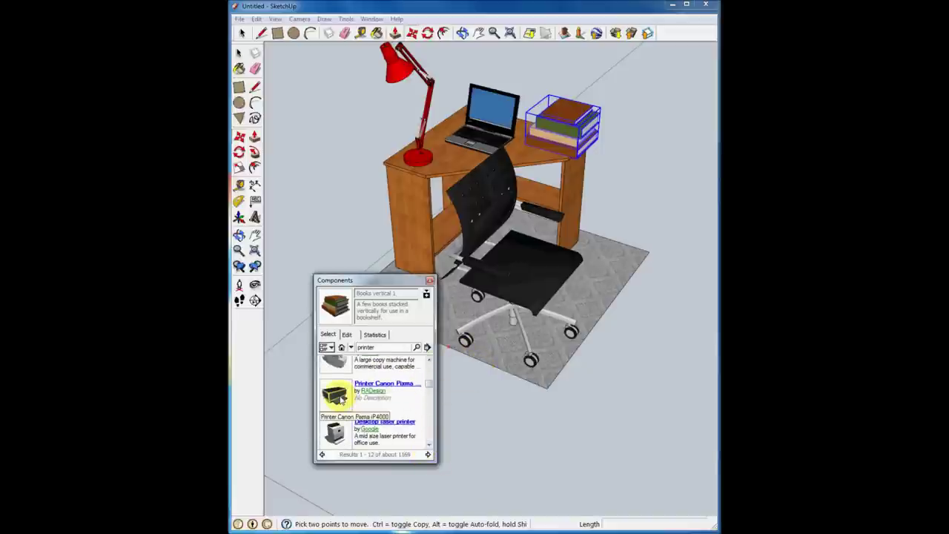
mouse_move(627, 244)
middle_mouse_down()
mouse_move(509, 249)
mouse_move(650, 253)
mouse_move(514, 247)
middle_mouse_up()
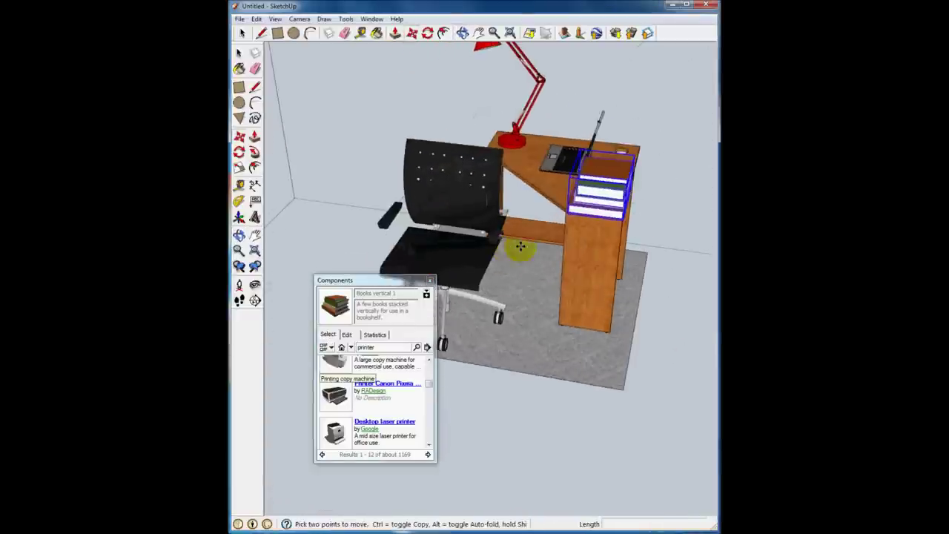
mouse_move(682, 252)
middle_mouse_down()
mouse_move(583, 230)
mouse_move(420, 362)
middle_mouse_up()
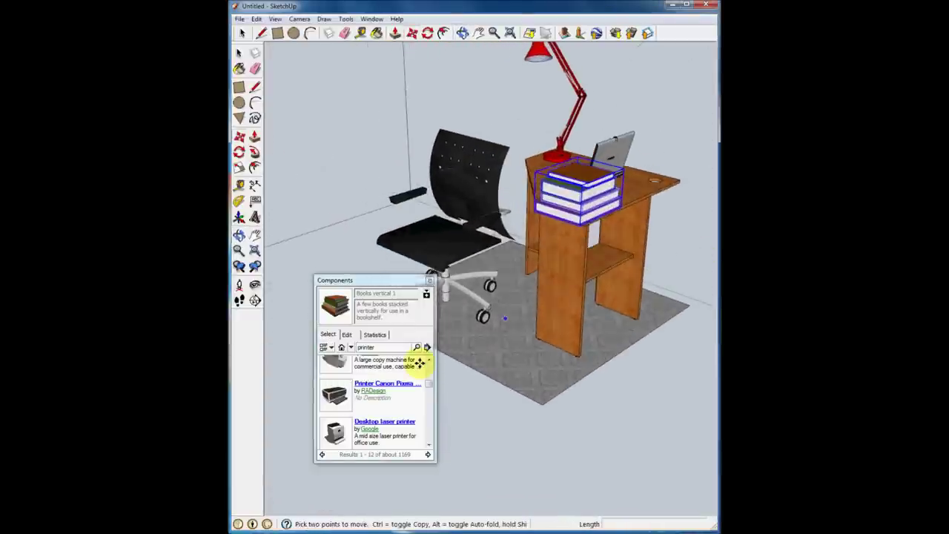
left_click(334, 393)
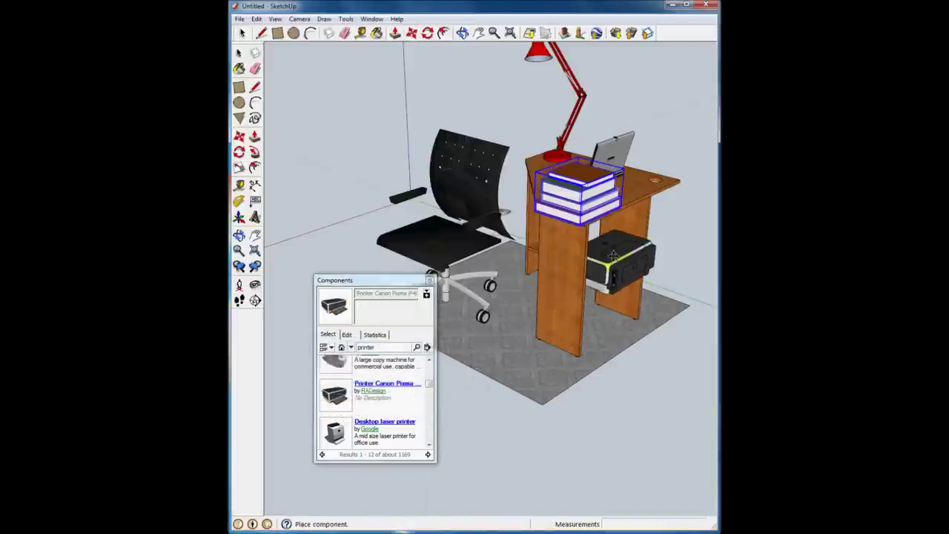
middle_click_drag(613, 256, 593, 257)
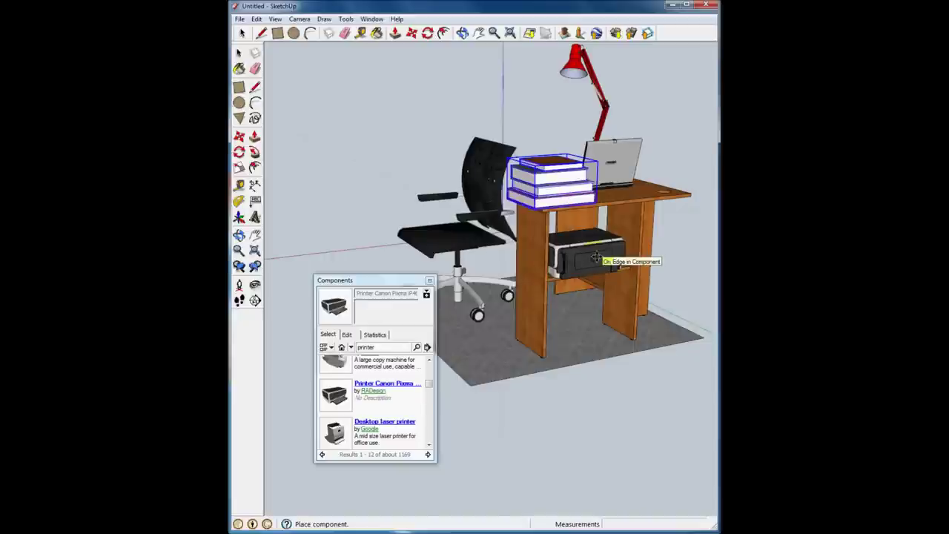
left_click(596, 259)
mouse_move(596, 259)
middle_mouse_down()
mouse_move(526, 273)
mouse_move(668, 282)
middle_mouse_up()
Step: Slide the printer about 33 mm along the lower shelf
key("m")
scroll(628, 275, "up", 3)
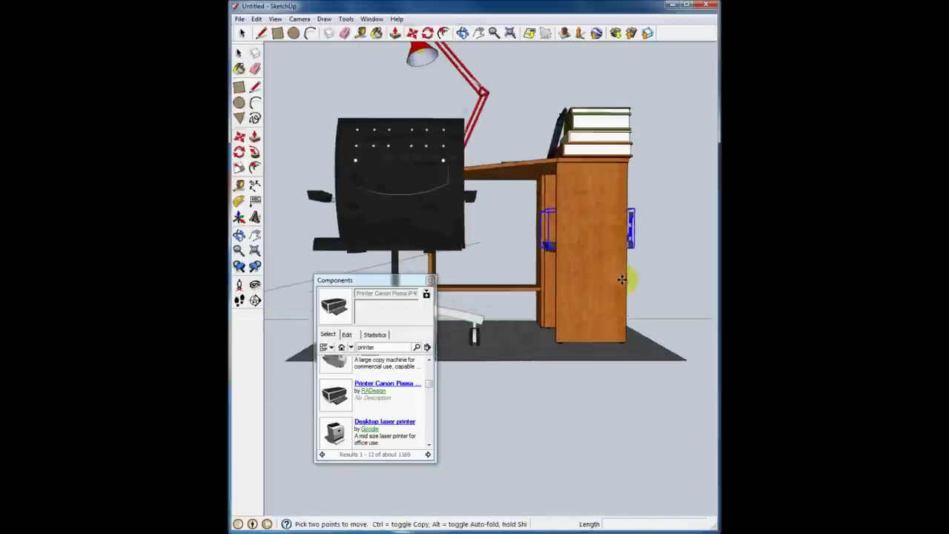
scroll(570, 250, "up", 3)
scroll(570, 249, "down", 5)
mouse_move(710, 280)
middle_mouse_down()
mouse_move(577, 272)
mouse_move(598, 227)
mouse_move(485, 290)
mouse_move(470, 259)
mouse_move(547, 255)
mouse_move(441, 257)
mouse_move(477, 258)
mouse_move(452, 250)
middle_mouse_up()
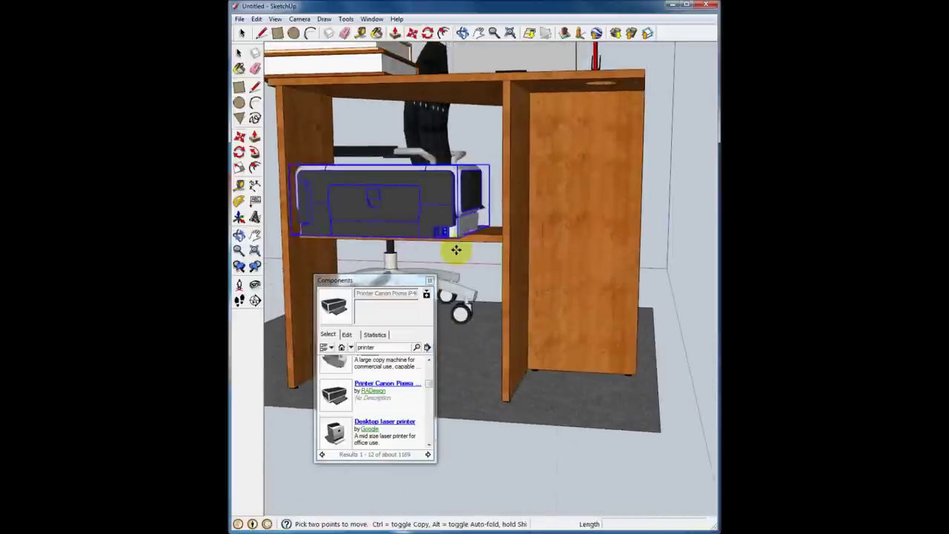
left_click(458, 239)
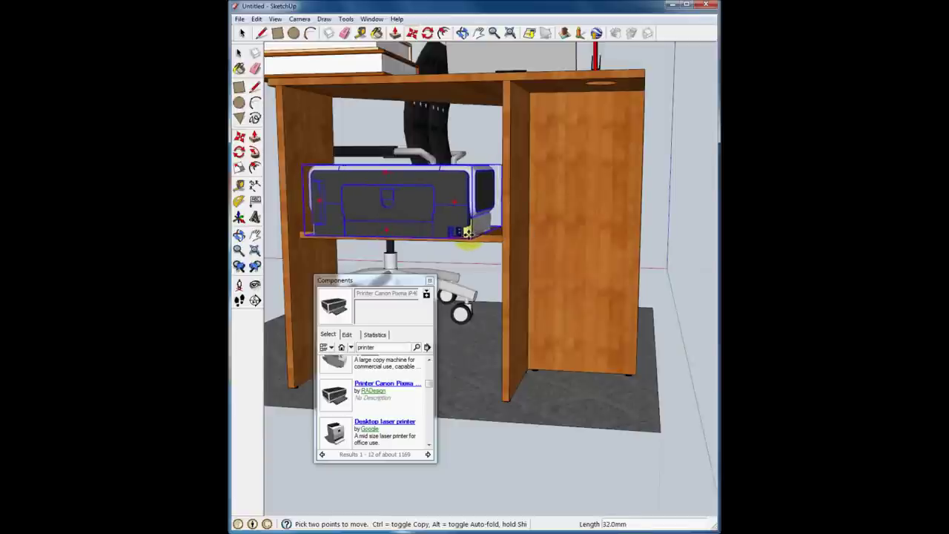
left_click(466, 233)
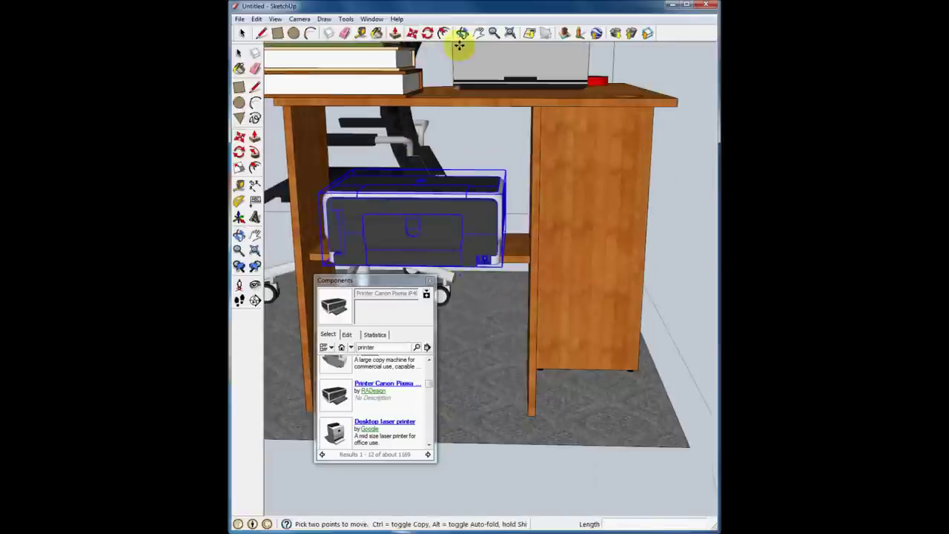
Step: Zoom extents and orbit to check the printer, then close the Components window
left_click(501, 32)
left_click_drag(445, 259, 634, 333)
middle_click_drag(634, 333, 393, 285)
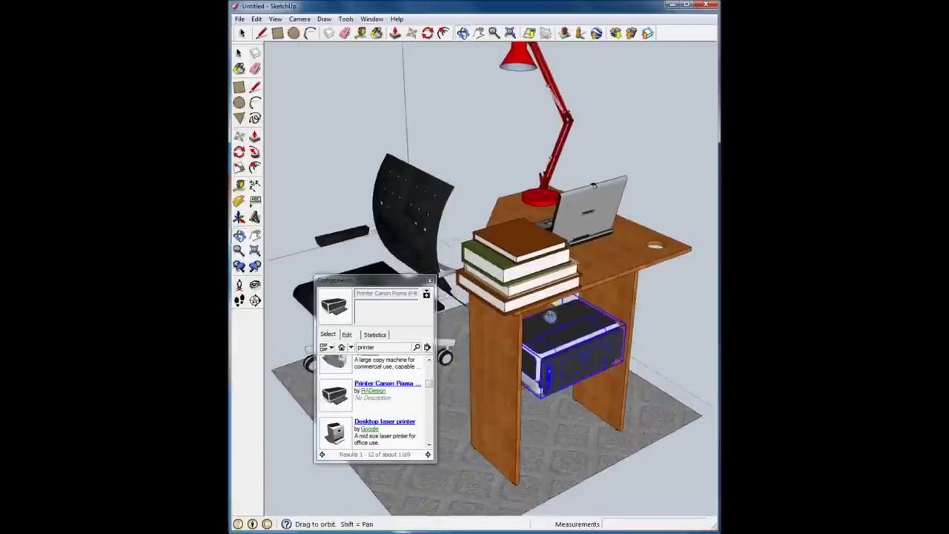
mouse_move(471, 223)
middle_mouse_down()
mouse_move(573, 320)
mouse_move(394, 291)
middle_mouse_up()
key("m")
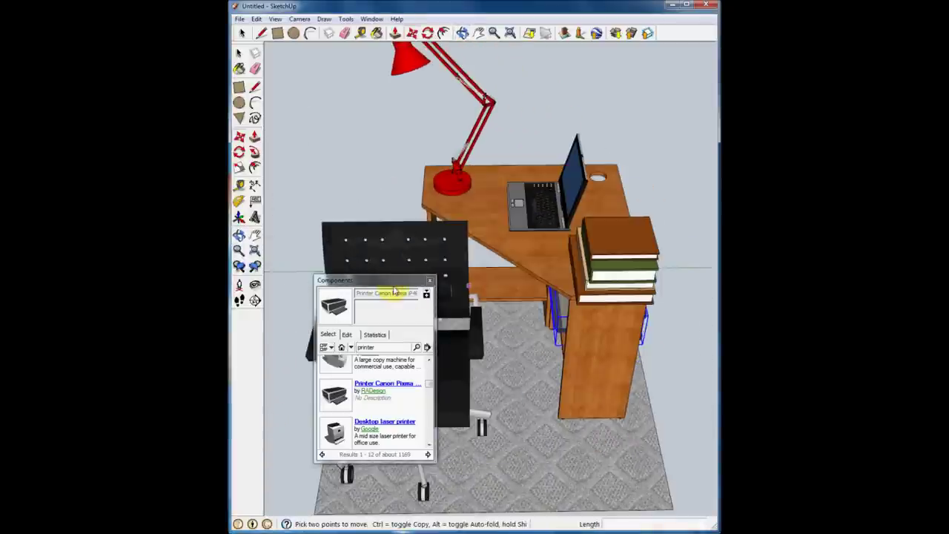
left_click(430, 282)
Step: Rotate the laptop -45° so it faces forward
mouse_move(409, 278)
middle_mouse_down()
mouse_move(434, 286)
mouse_move(657, 282)
middle_mouse_up()
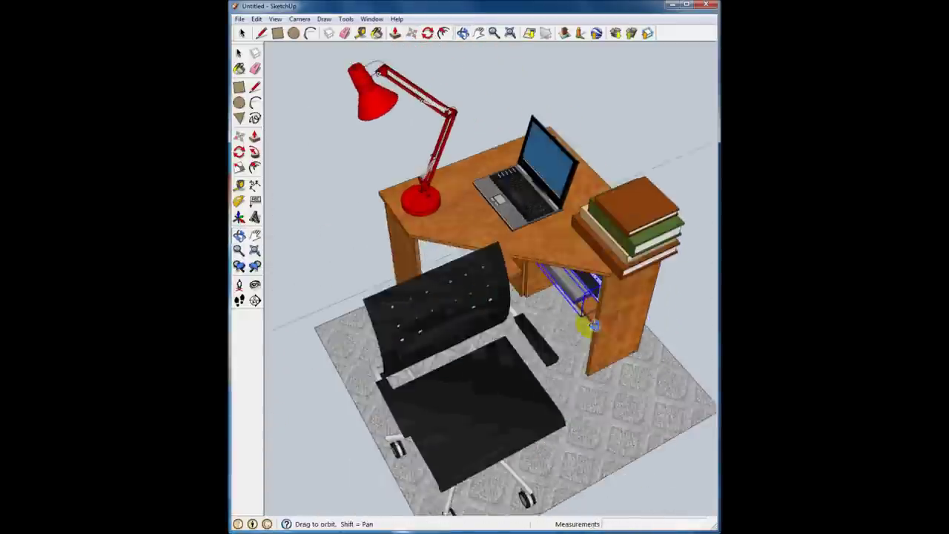
left_click(240, 34)
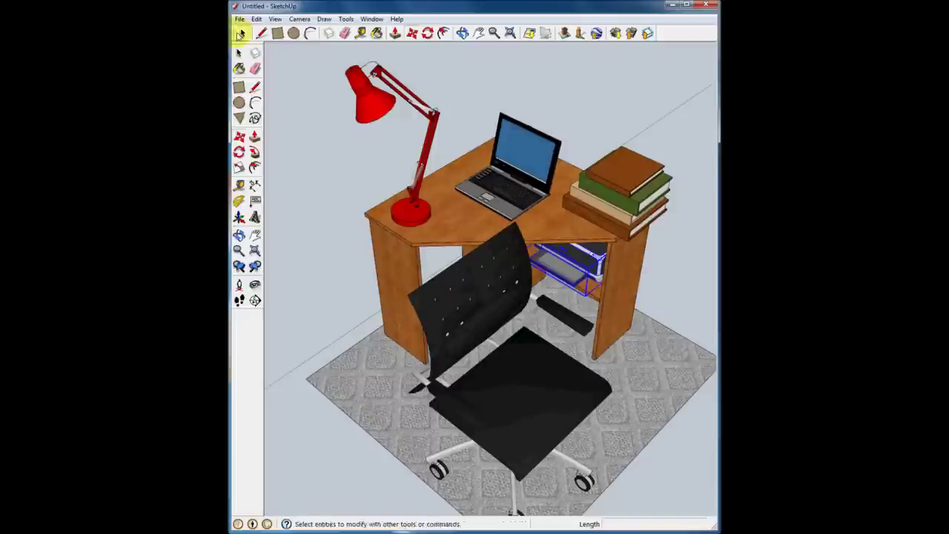
left_click(504, 180)
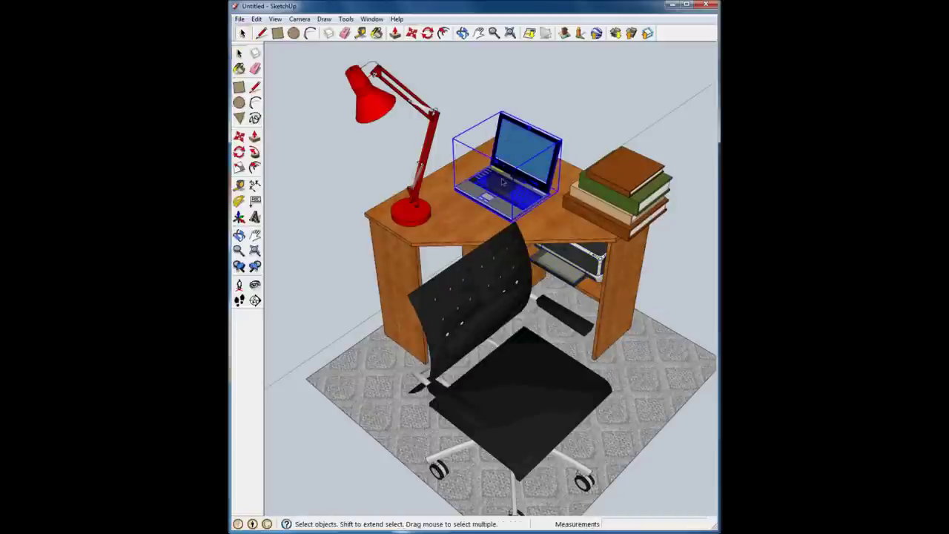
left_click(411, 33)
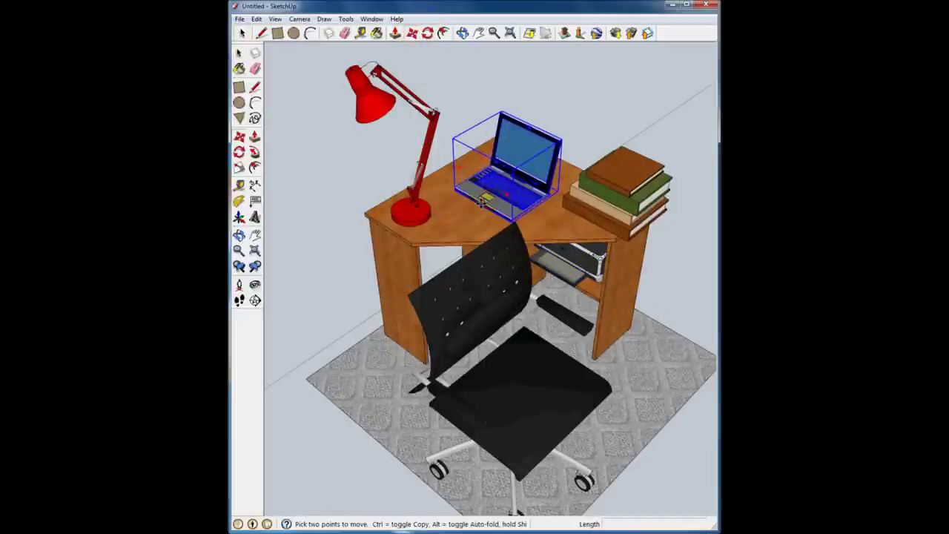
left_click(489, 151)
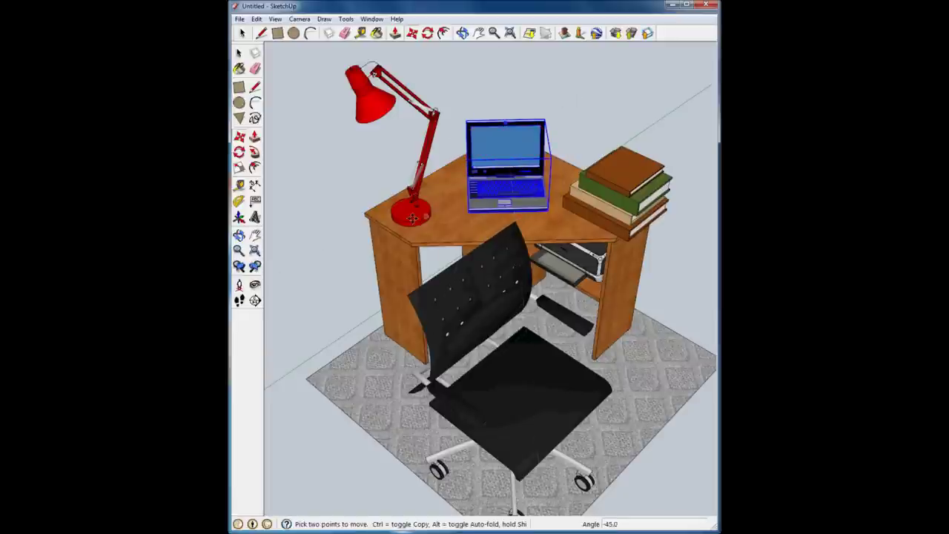
Step: Rotate the red desk lamp 55.1° about its vertical axis
left_click(242, 32)
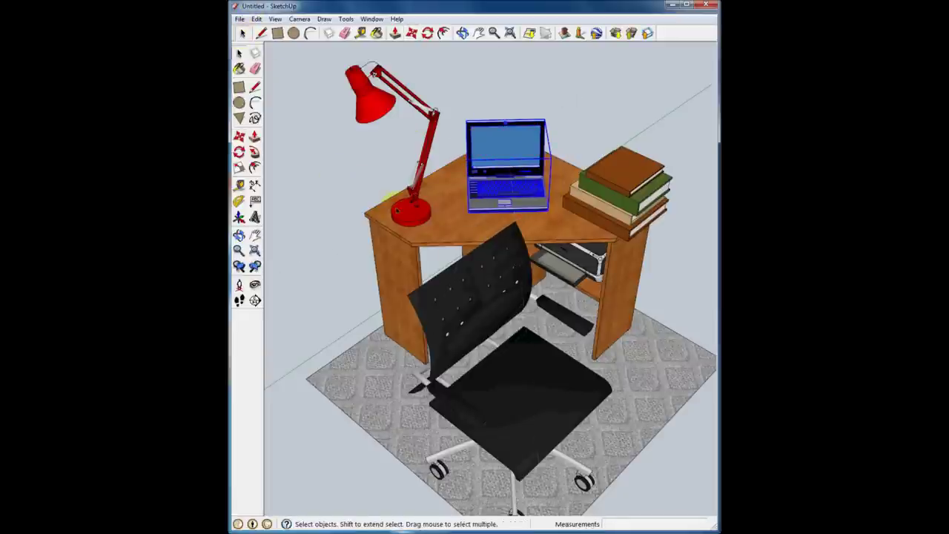
left_click(412, 214)
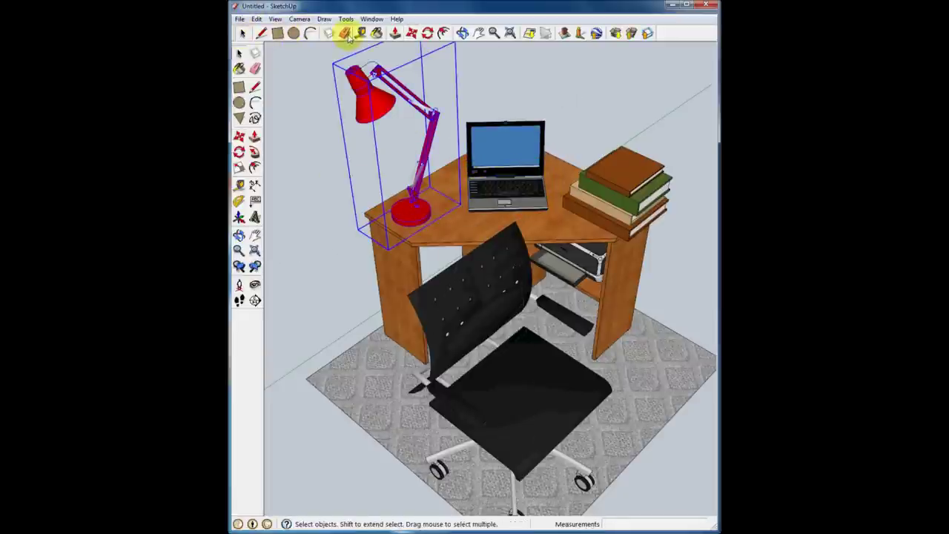
left_click(411, 32)
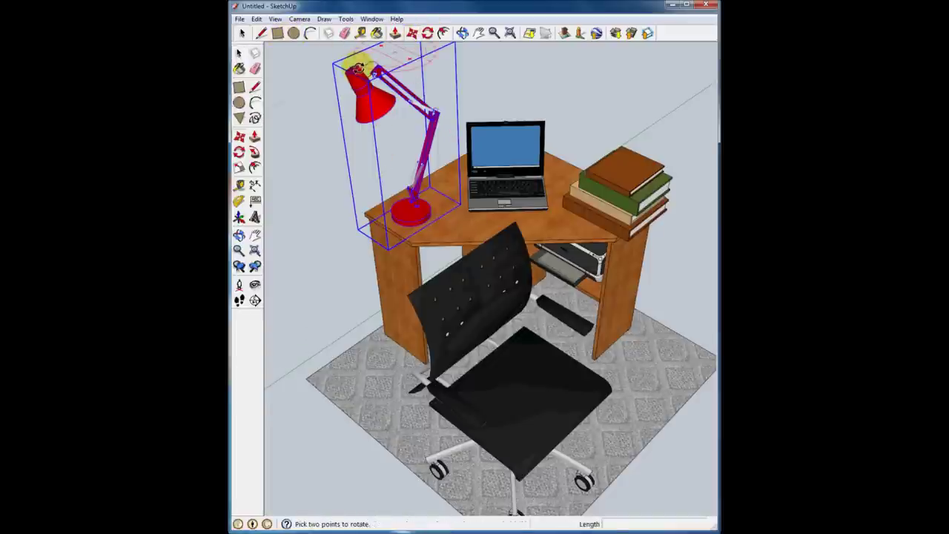
left_click(380, 46)
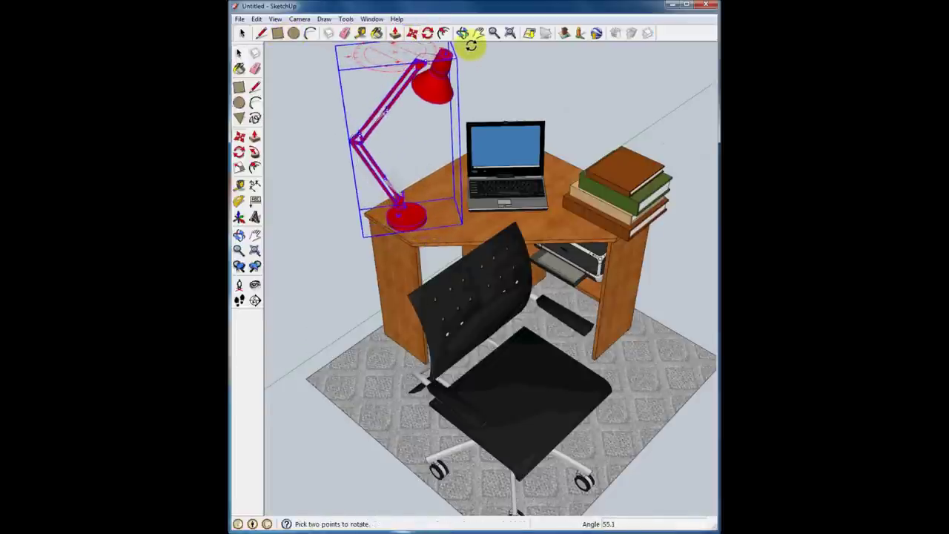
left_click(461, 155)
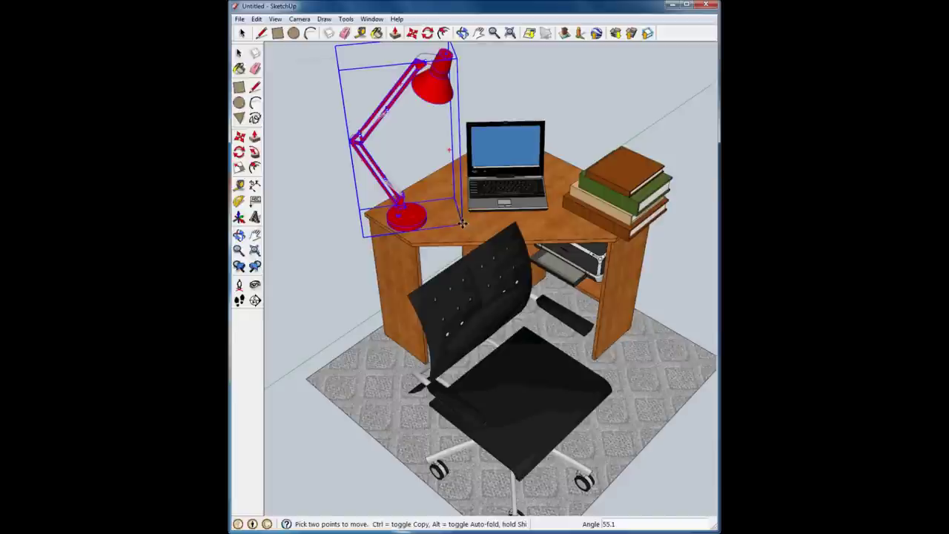
Step: Shift the lamp along the desk nearer the laptop and zoom extents
left_click(461, 223)
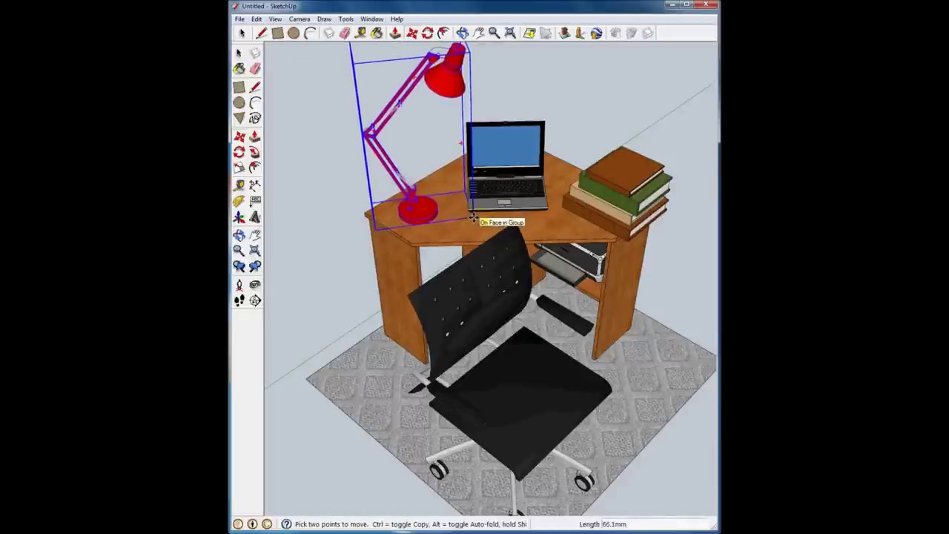
left_click(473, 216)
middle_click_drag(526, 318, 513, 263)
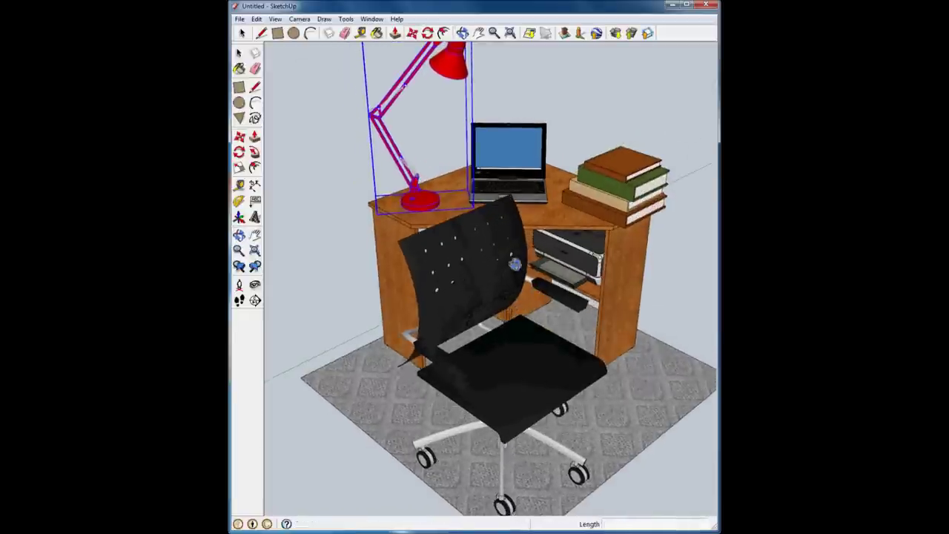
left_click(510, 33)
scroll(518, 221, "down", 2)
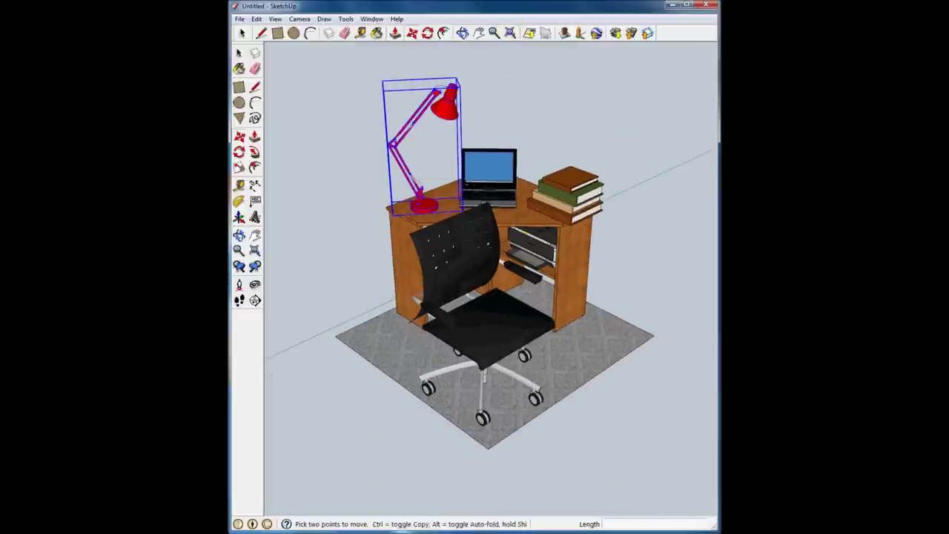
Step: Rotate the office chair 45°
left_click(239, 32)
left_click(472, 344)
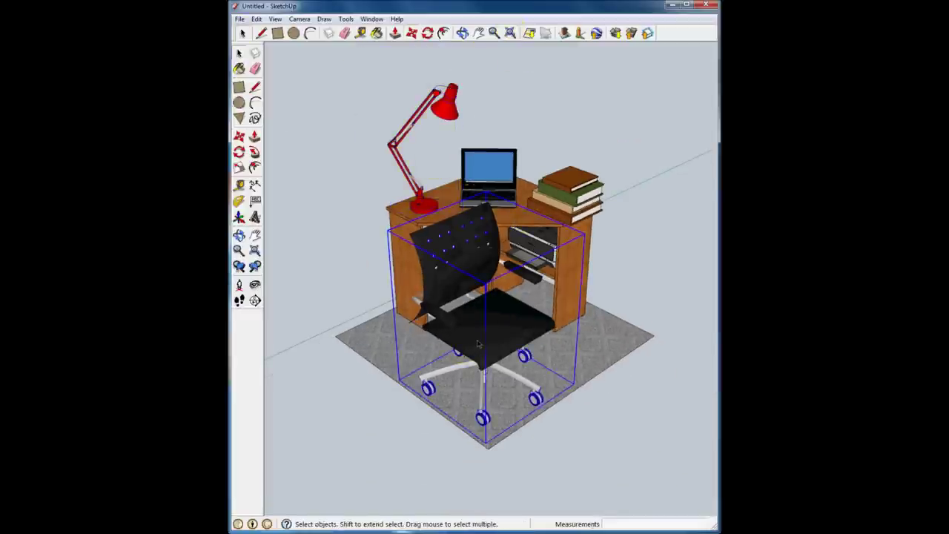
left_click(428, 32)
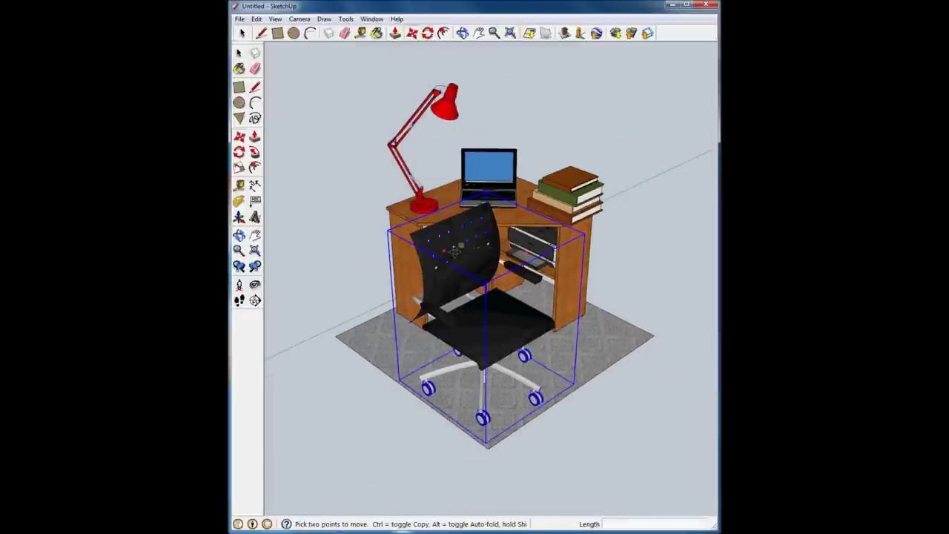
left_click(444, 250)
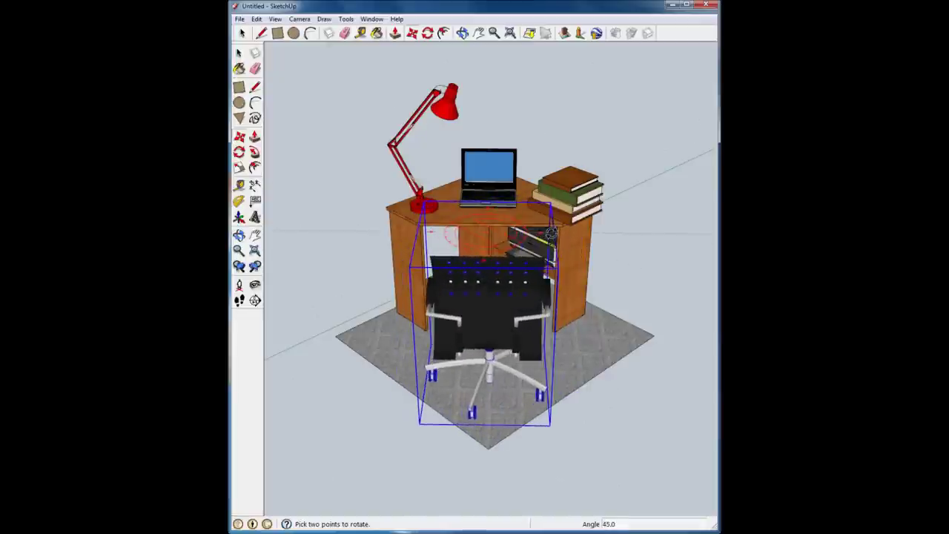
Step: Slide the chair about 122 mm in toward the corner desk
middle_click_drag(551, 235, 534, 258)
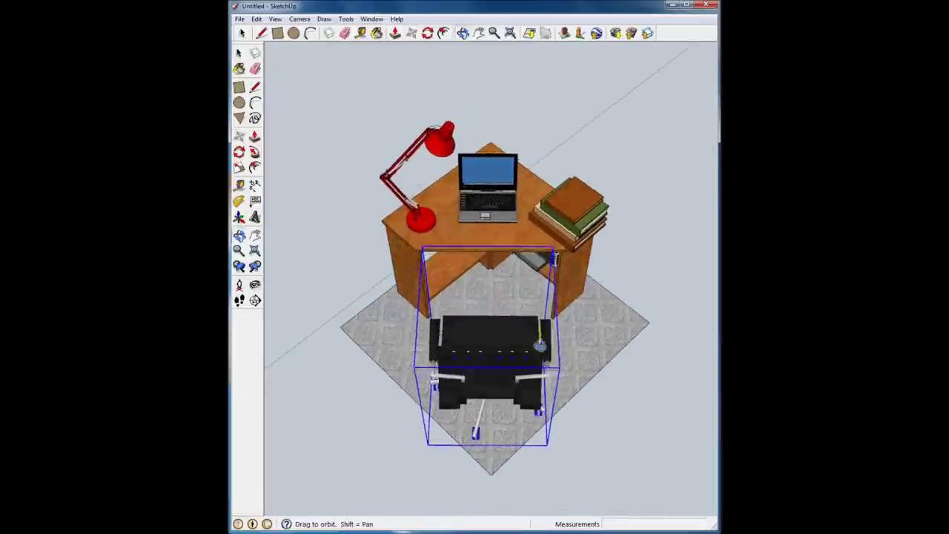
scroll(534, 258, "up", 2)
scroll(427, 347, "up", 2)
middle_click_drag(426, 347, 501, 371)
scroll(482, 363, "up", 2)
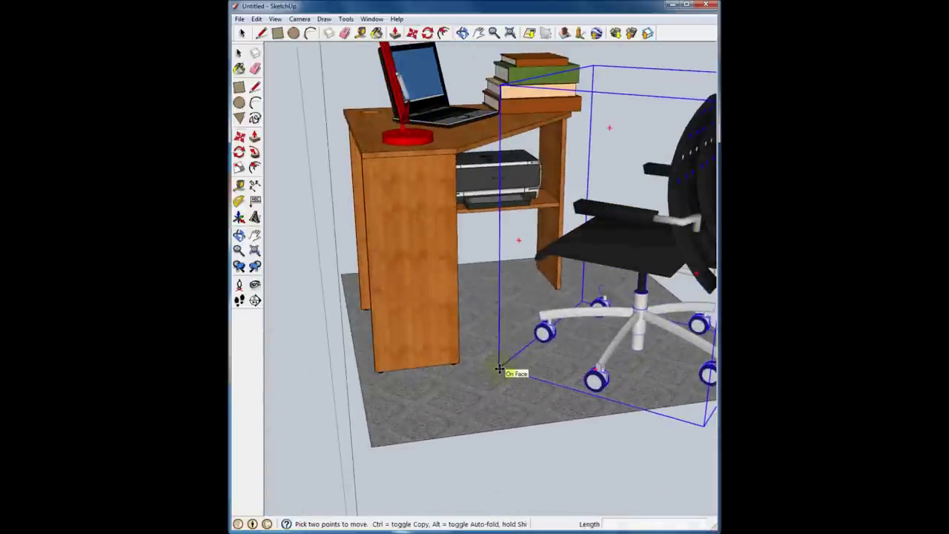
scroll(500, 368, "up", 3)
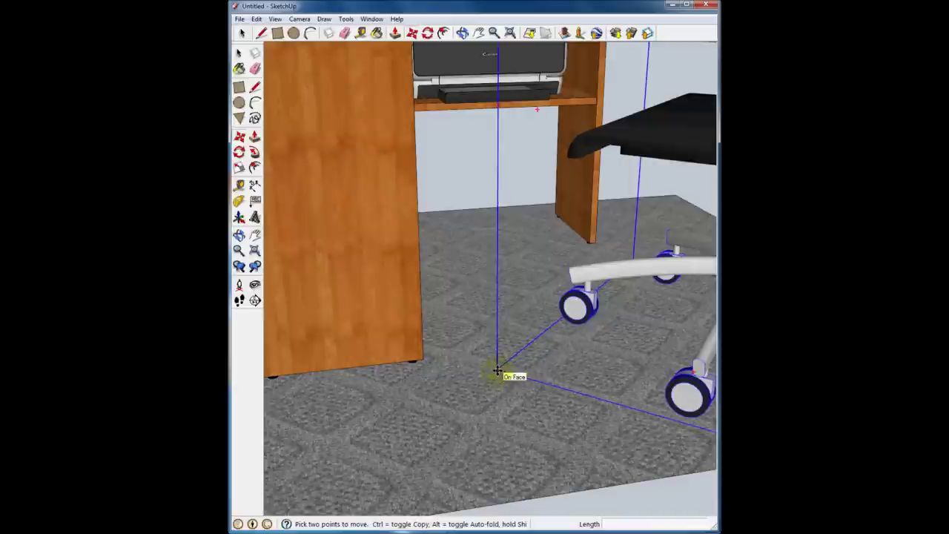
mouse_move(497, 368)
left_mouse_down()
mouse_move(425, 346)
mouse_move(434, 350)
left_mouse_up()
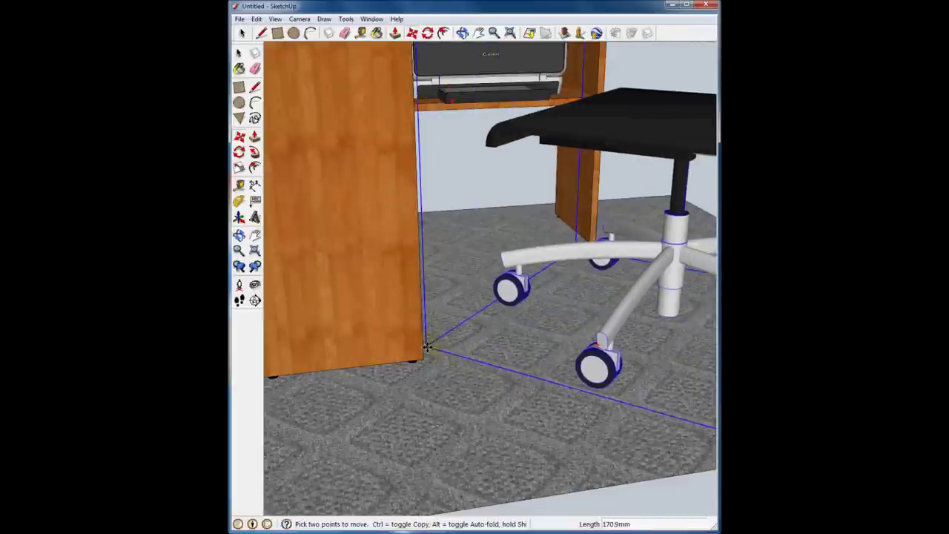
Step: Deselect the chair and zoom extents to view the finished scene
scroll(441, 349, "down", 3)
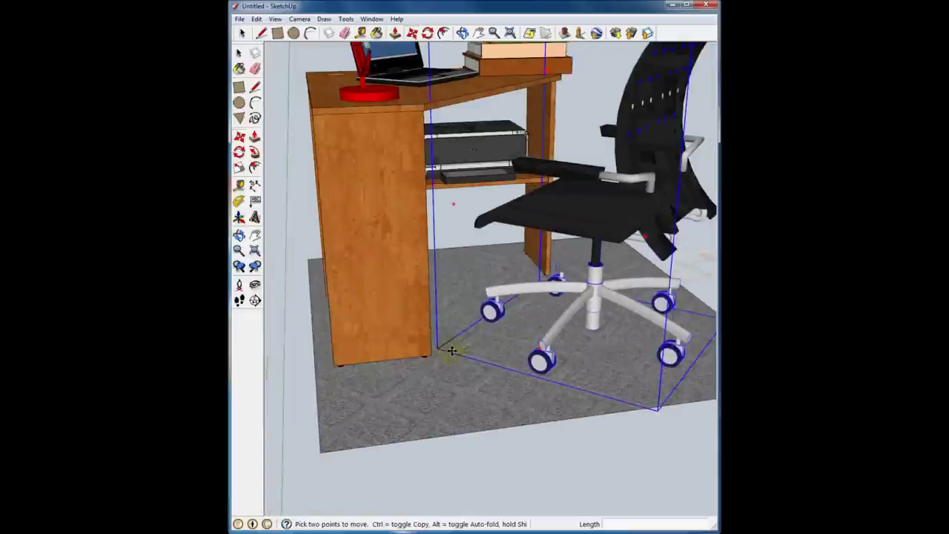
scroll(451, 349, "down", 3)
left_click(240, 33)
left_click(280, 74)
left_click(513, 29)
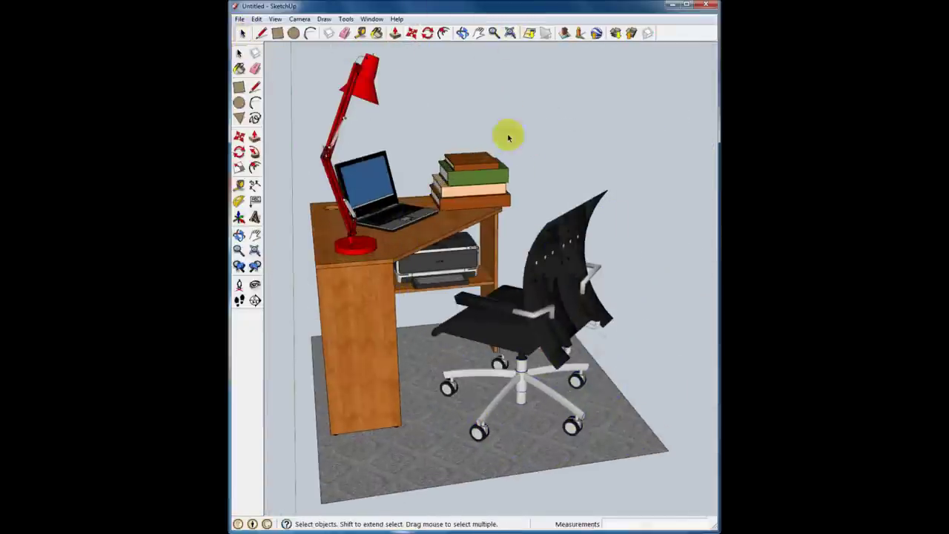
mouse_move(513, 196)
middle_mouse_down()
mouse_move(528, 185)
mouse_move(615, 250)
mouse_move(414, 142)
middle_mouse_up()
mouse_move(519, 138)
middle_mouse_down()
mouse_move(599, 186)
mouse_move(563, 114)
mouse_move(536, 139)
mouse_move(653, 202)
middle_mouse_up()
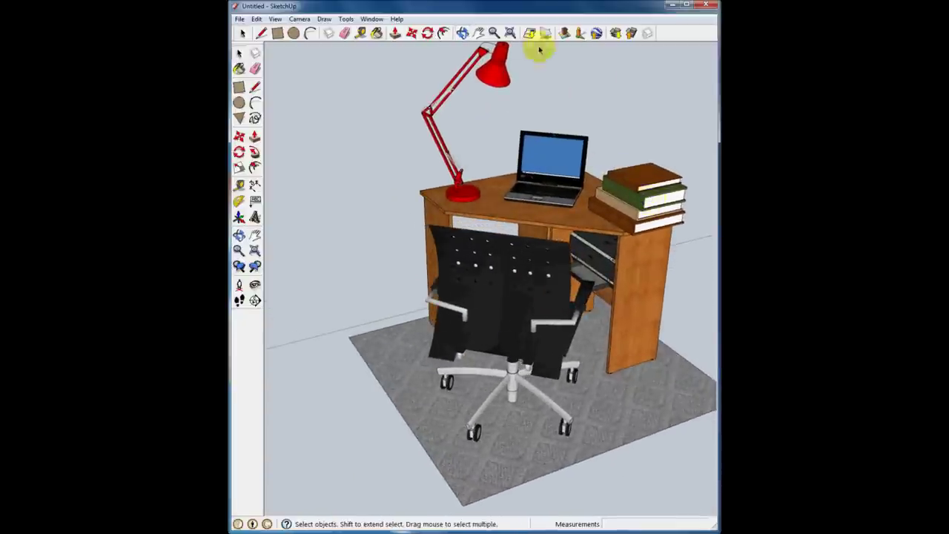
left_click(510, 33)
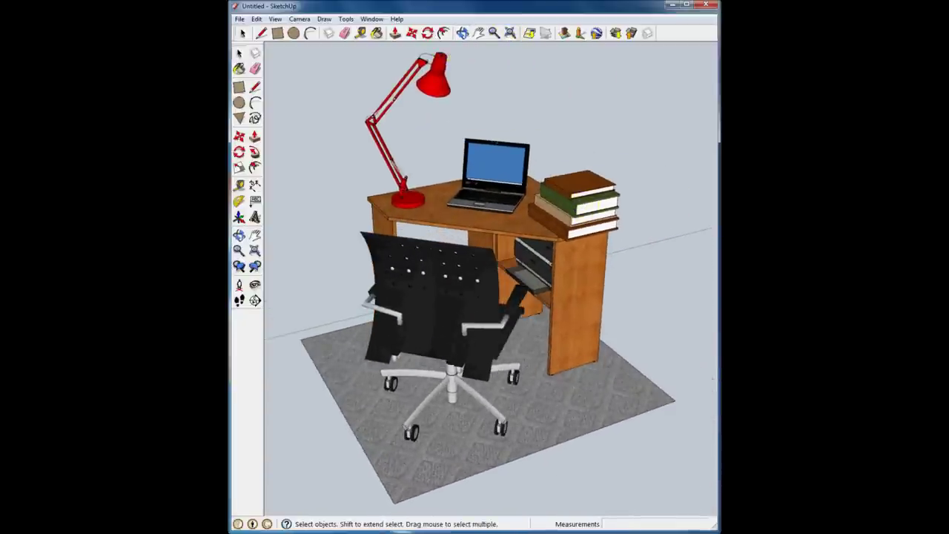